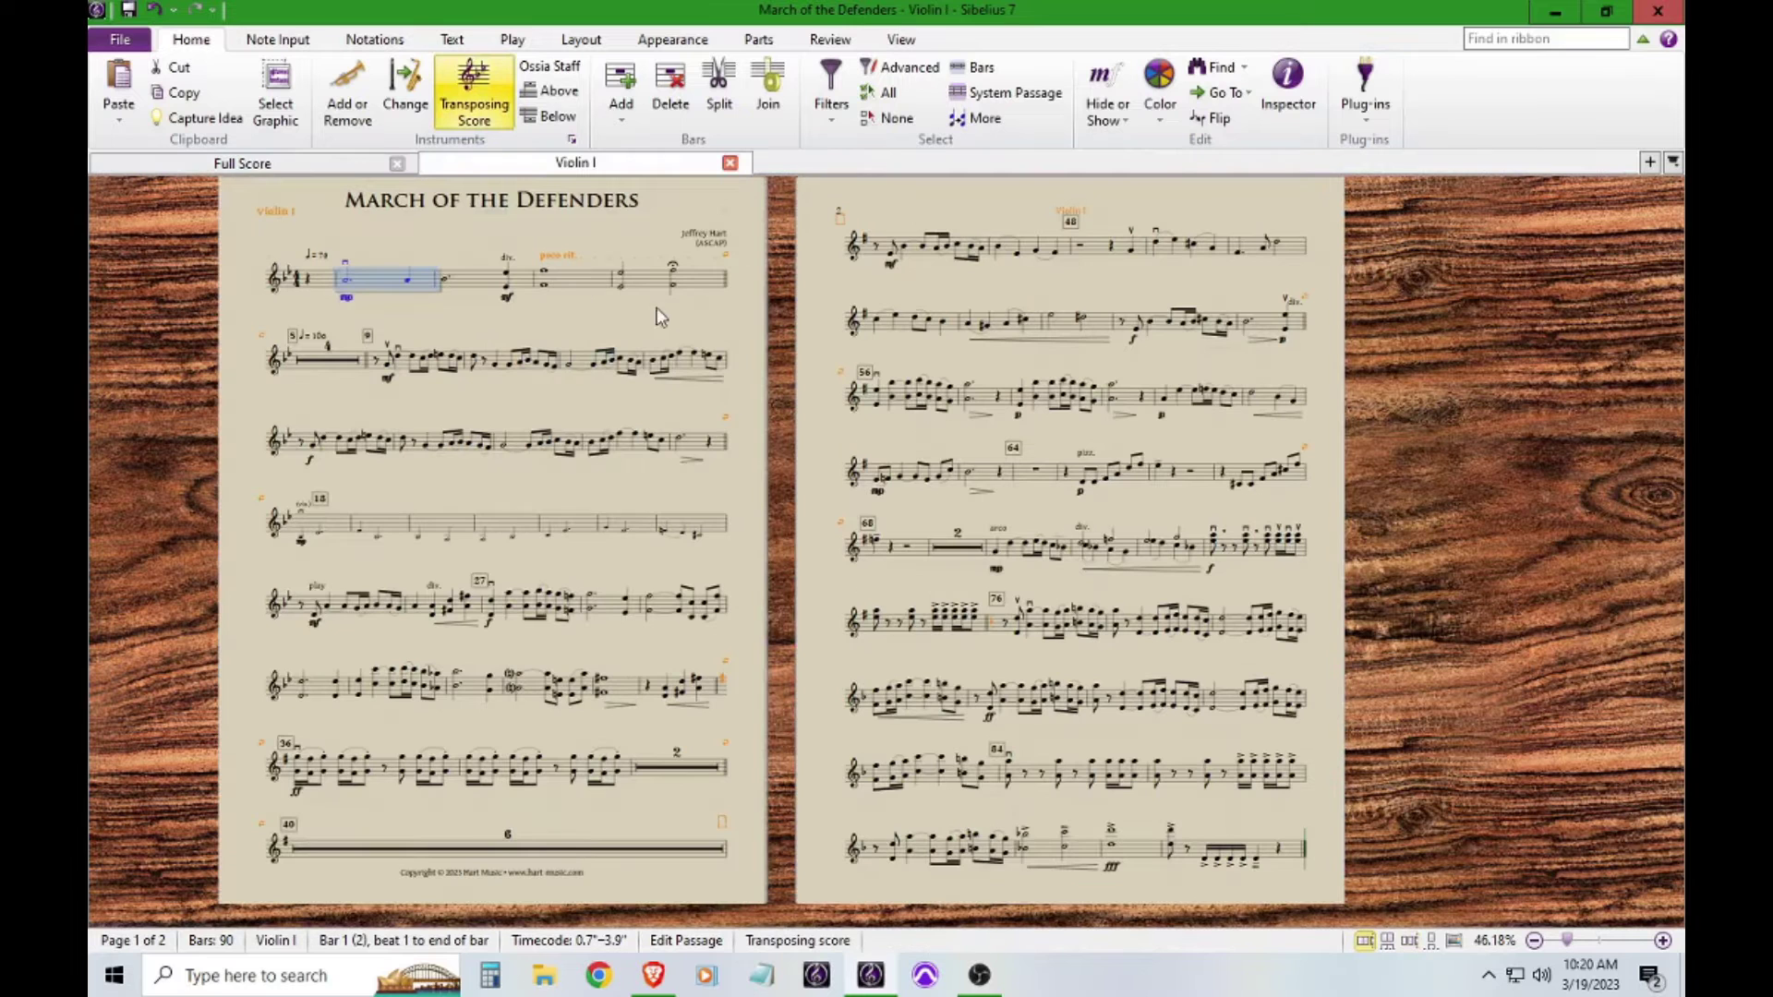
- Clear the bar selection in the Violin I part and bring up the layout commands
left_click(675, 318)
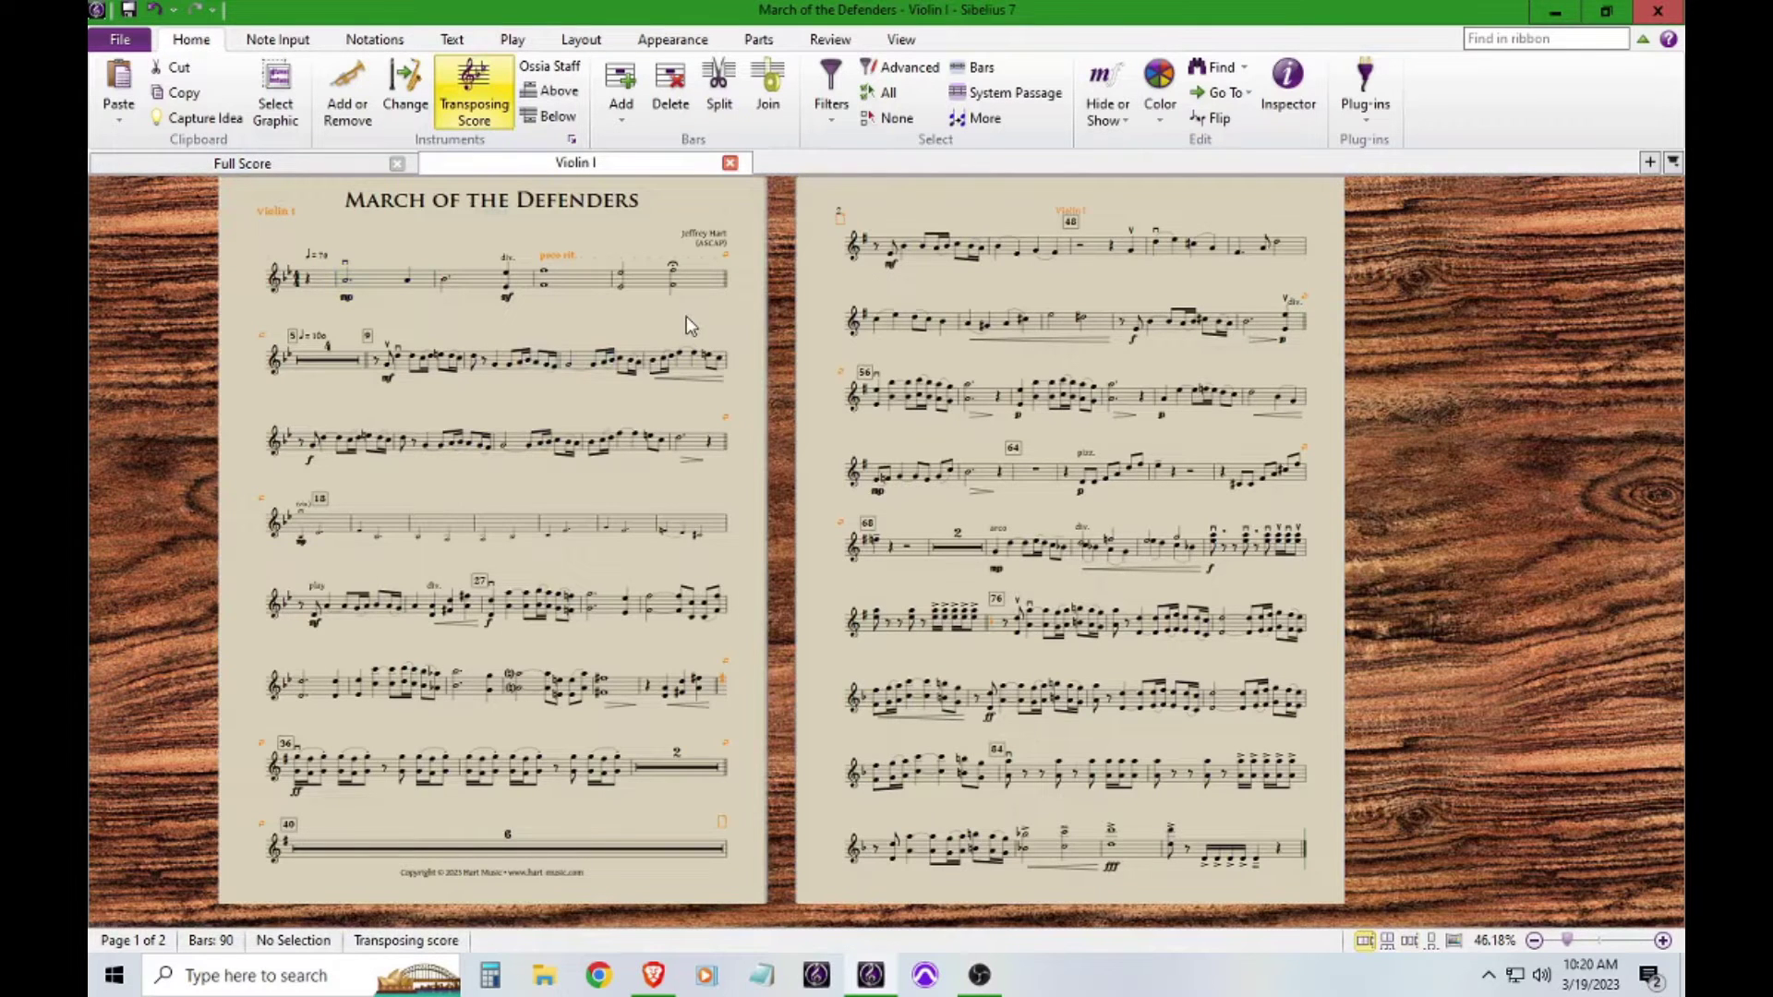
scroll(686, 315, "left", 2)
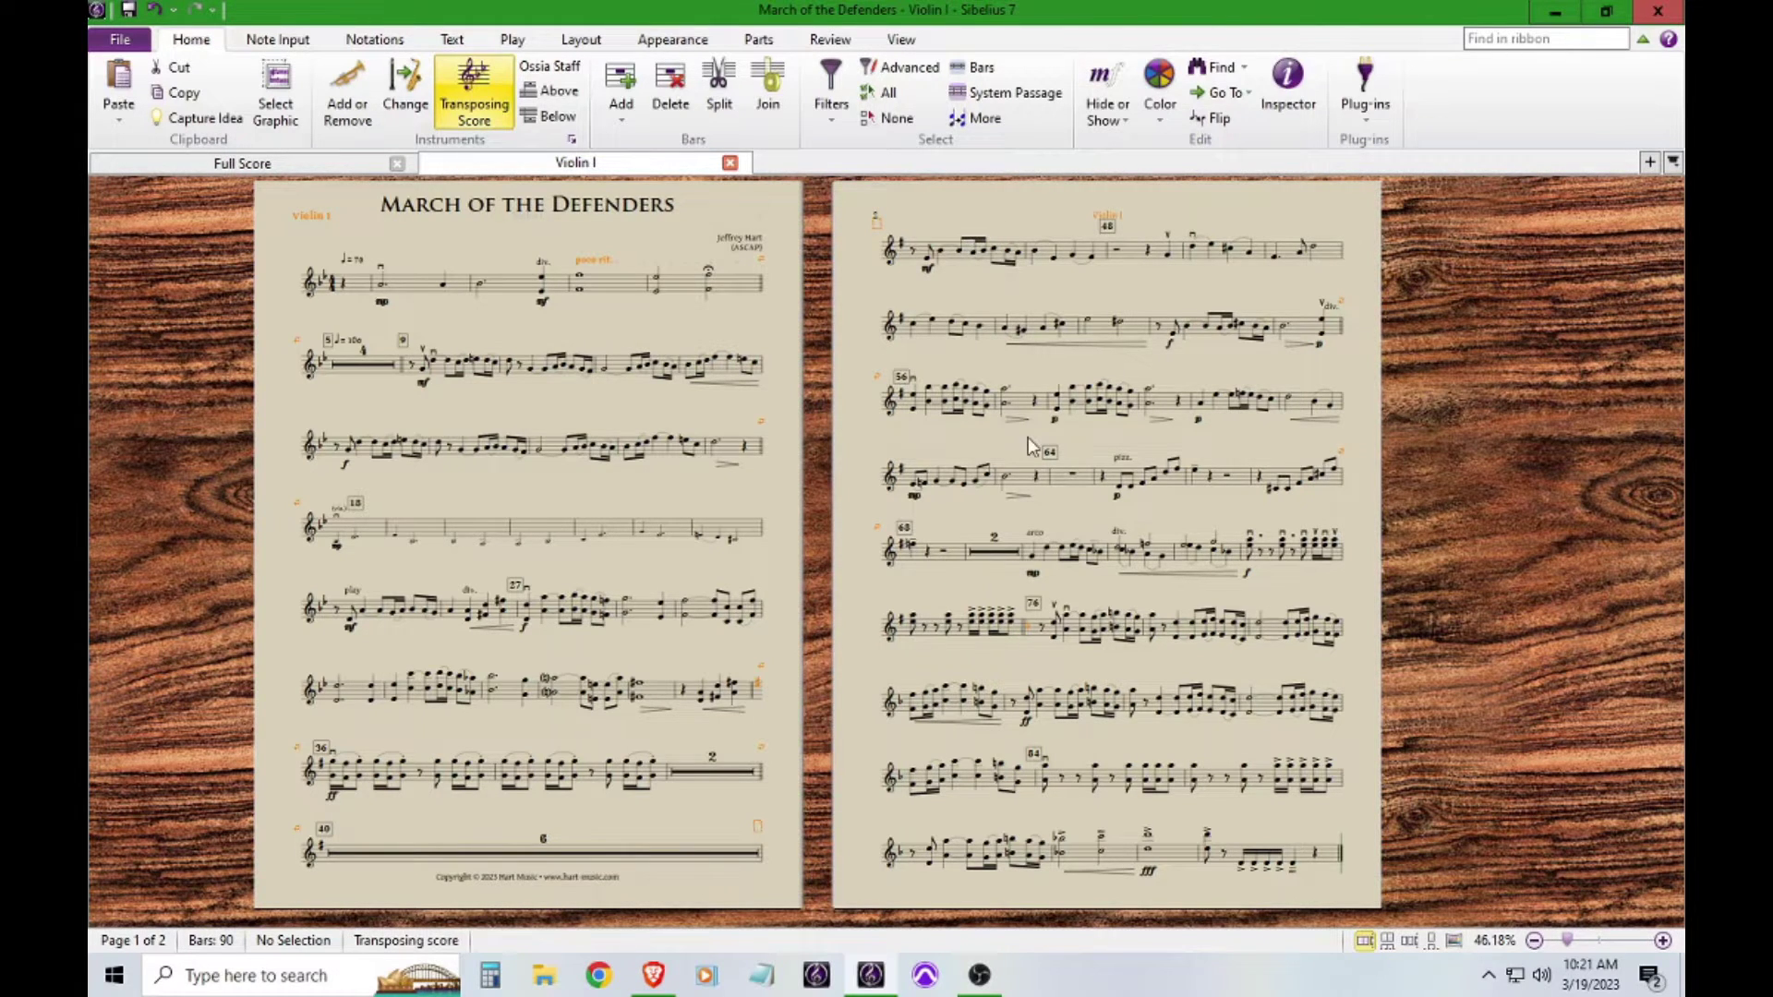
key("alt+l")
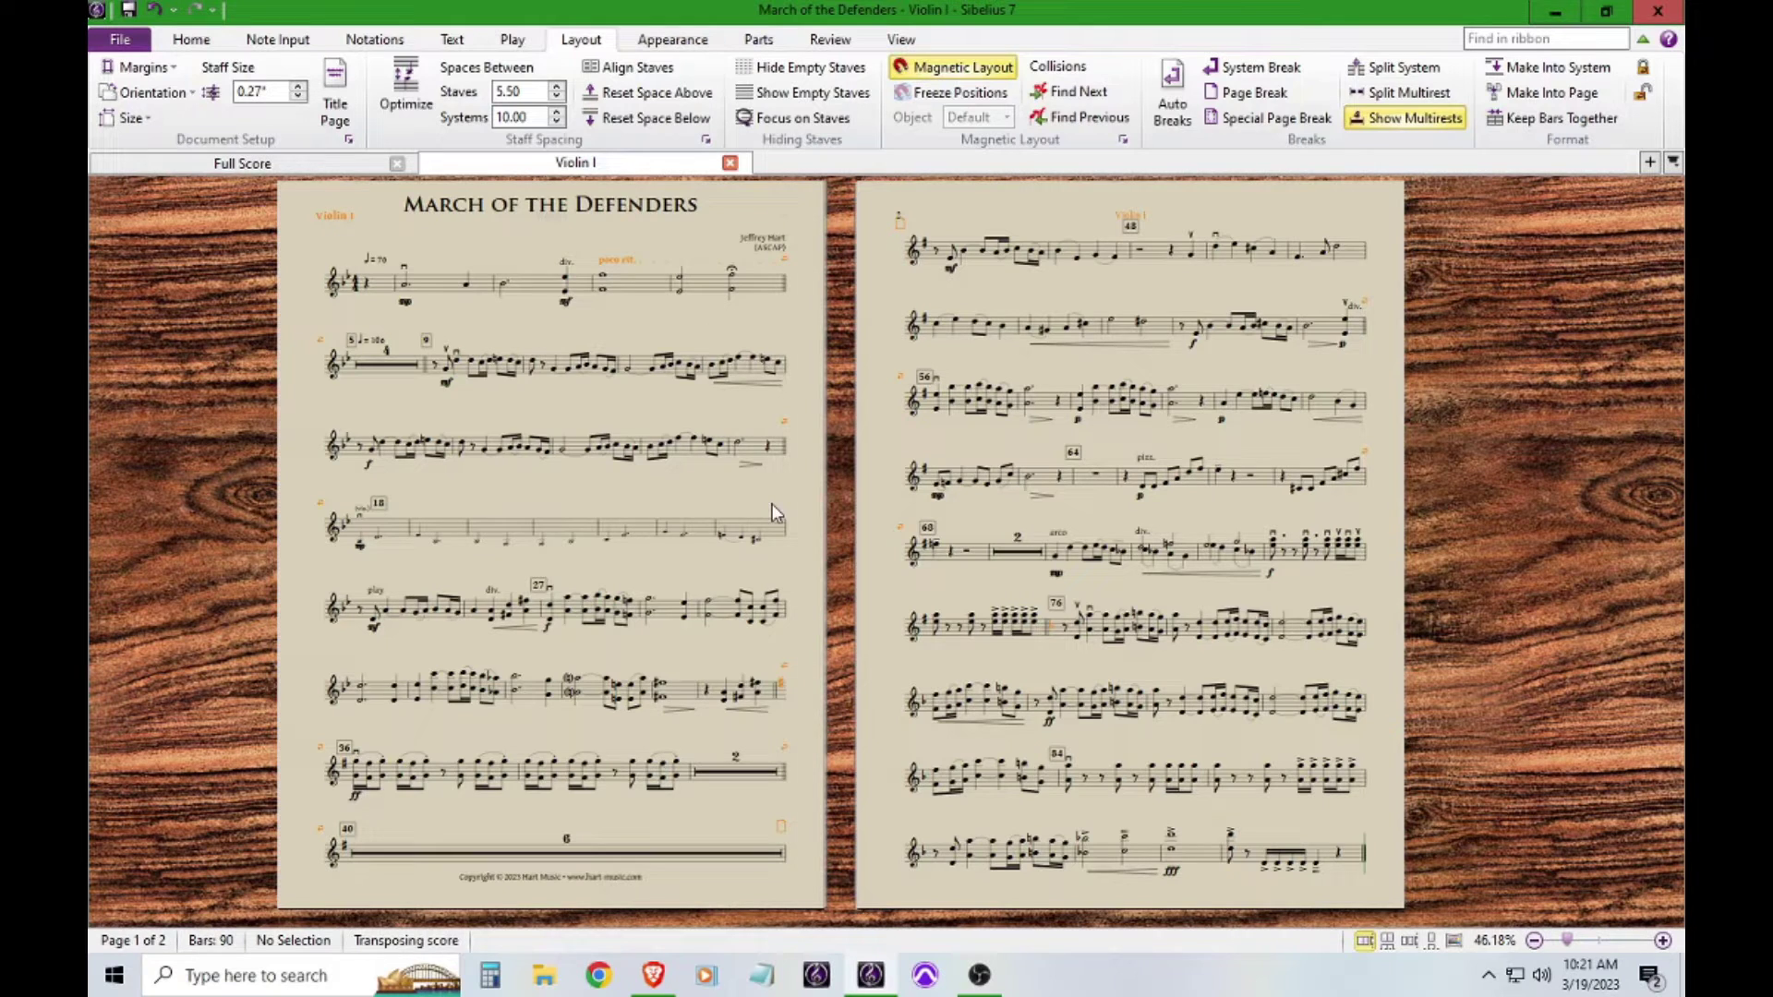
- Switch to the full score and open the Violin II part from its staff, leaving nothing selected in the part
left_click(295, 167)
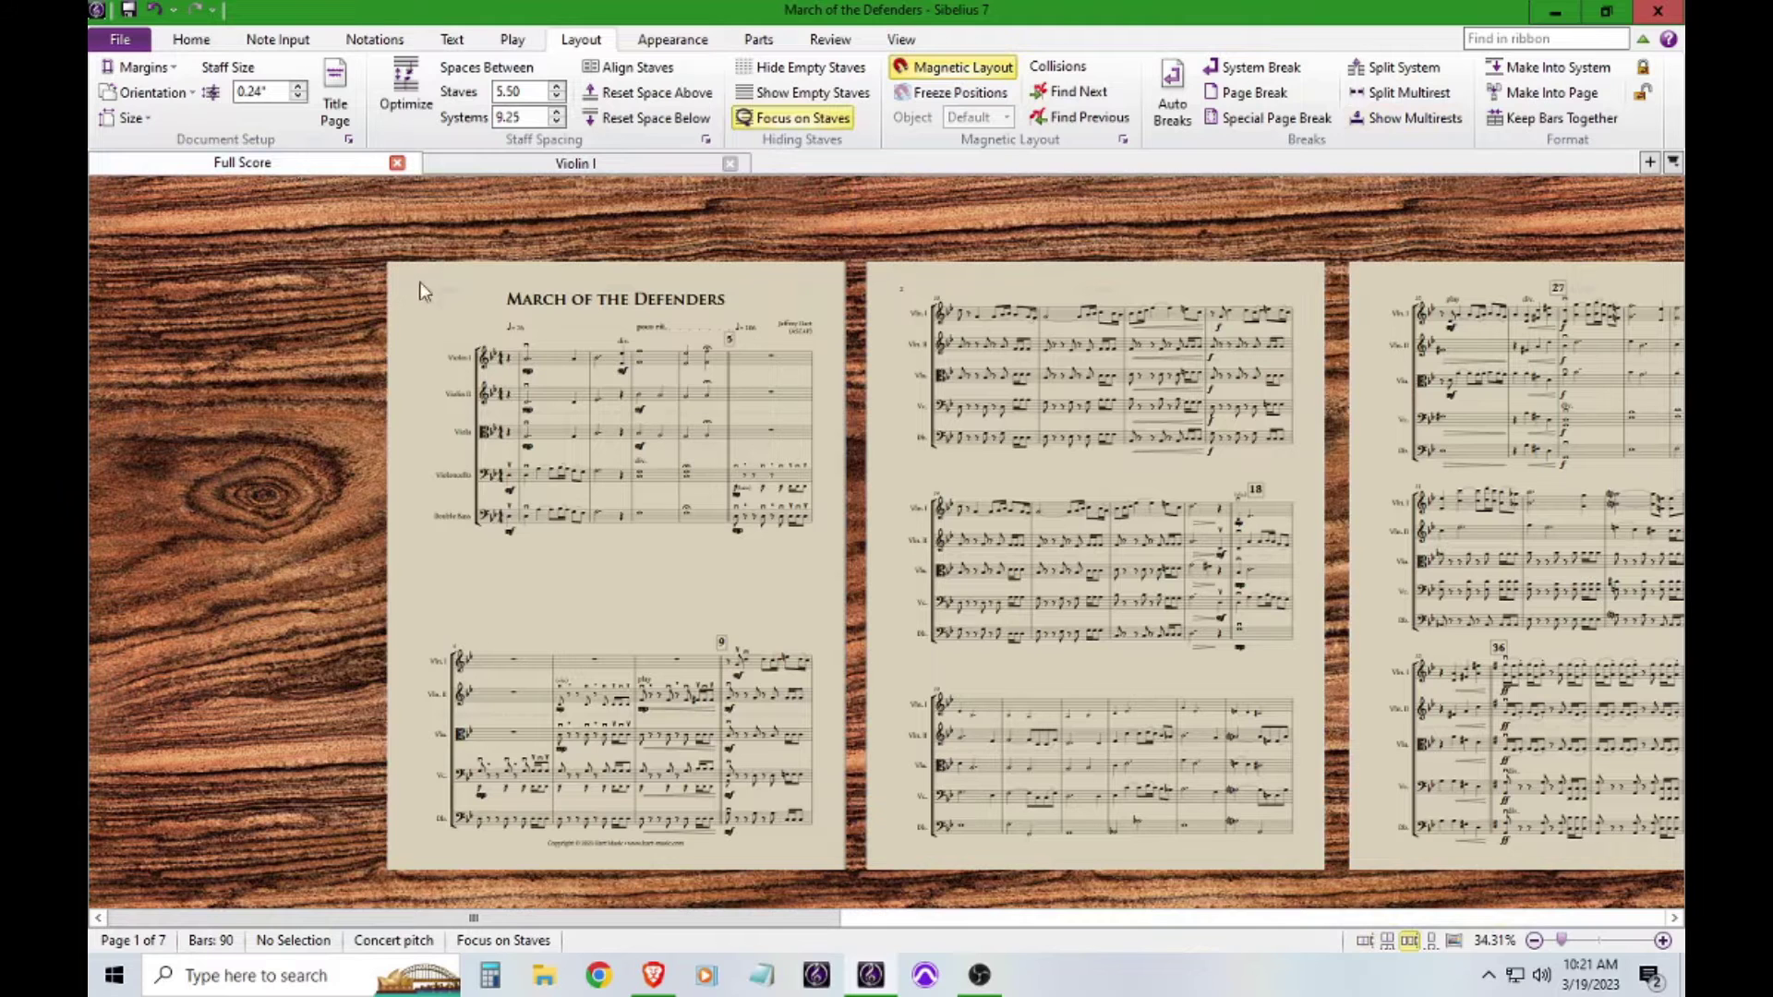
left_click(550, 409)
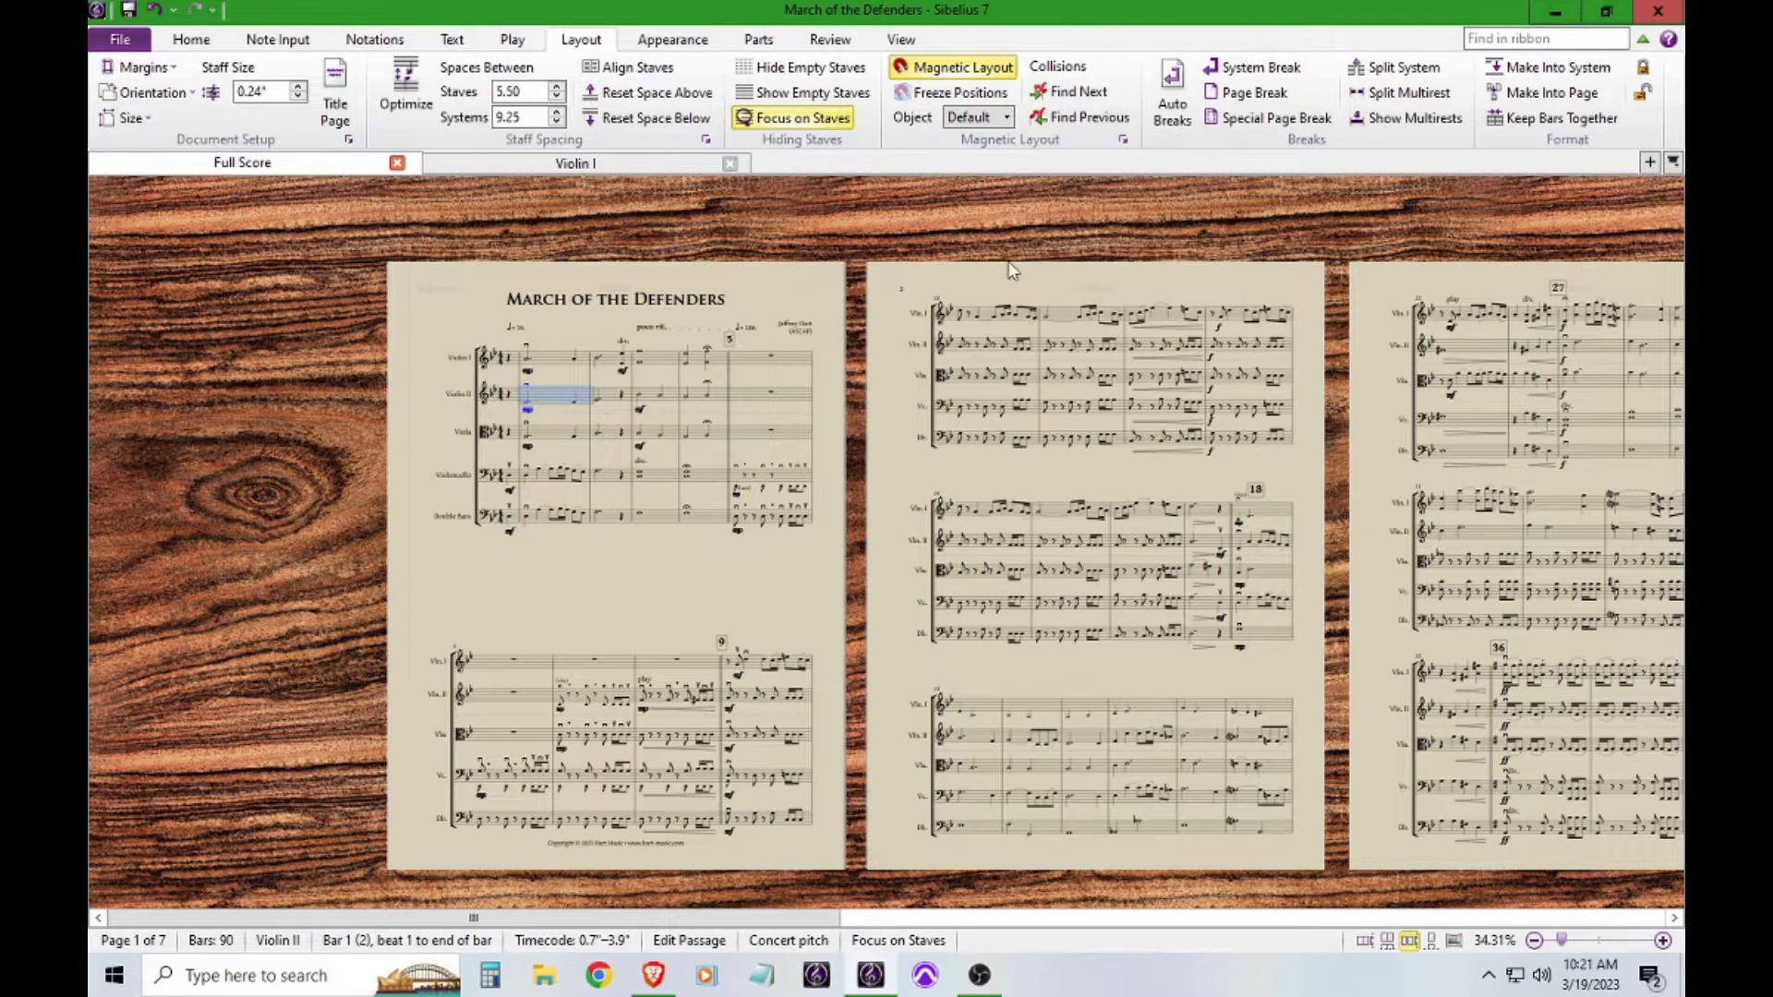
left_click(1649, 164)
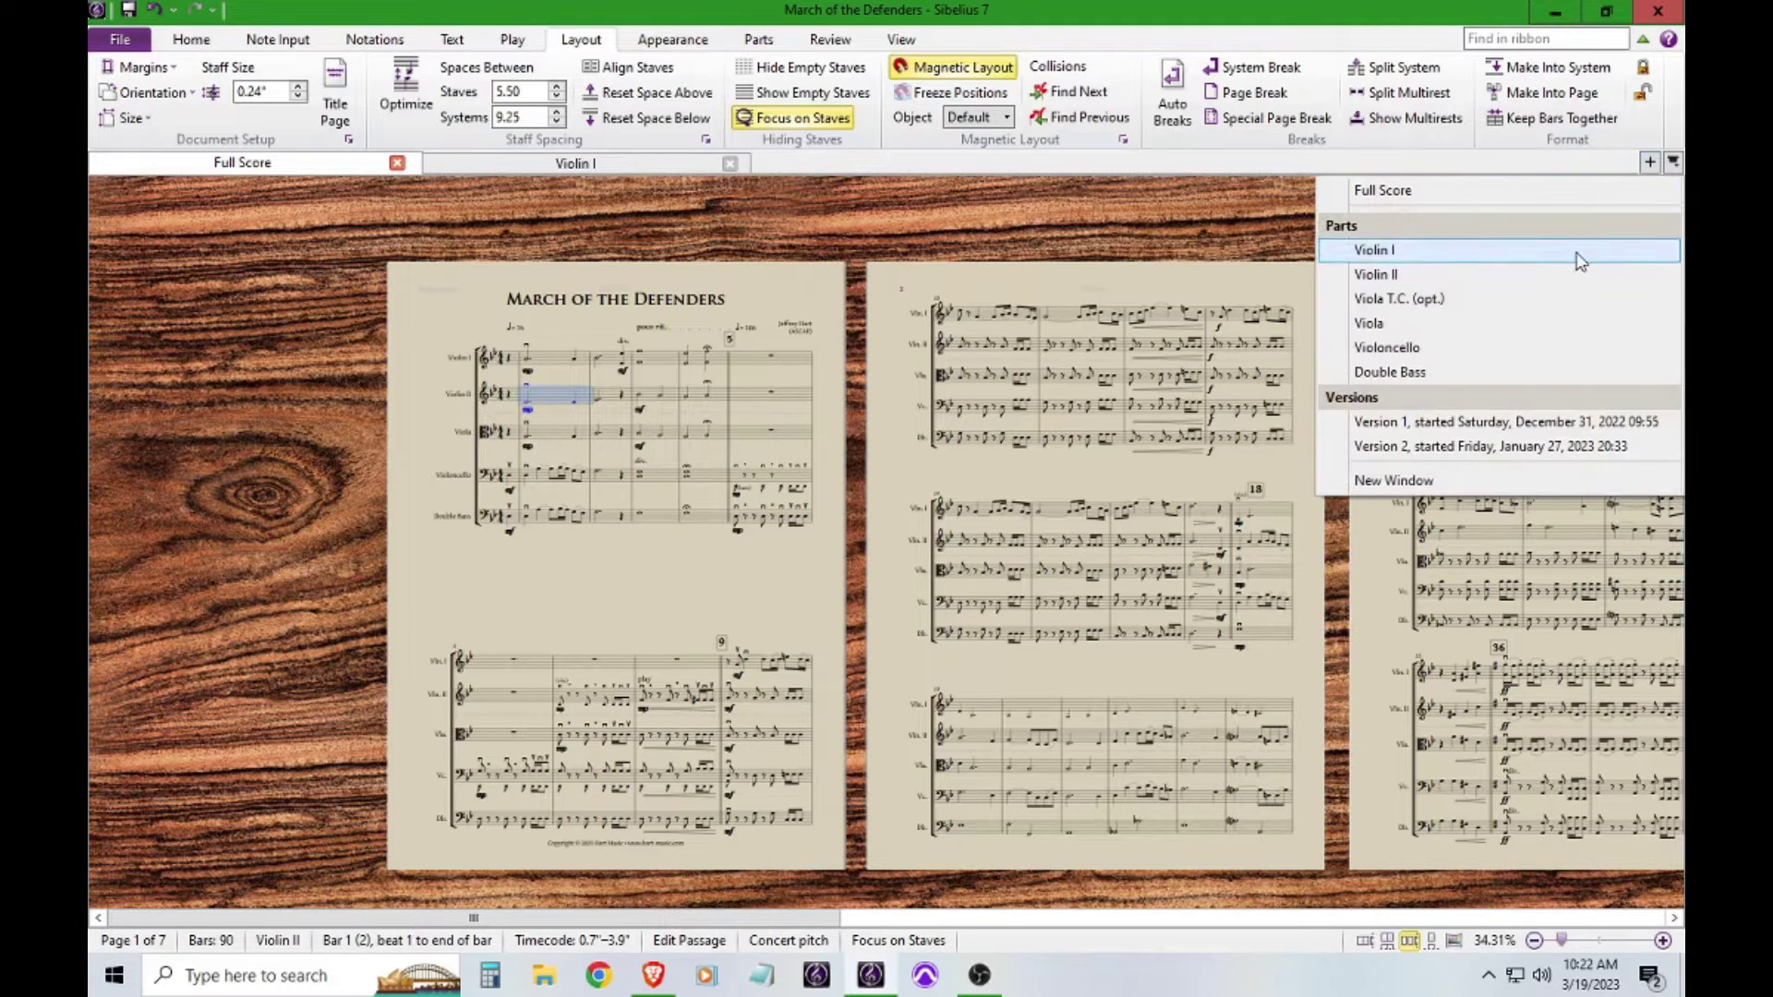
left_click(634, 267)
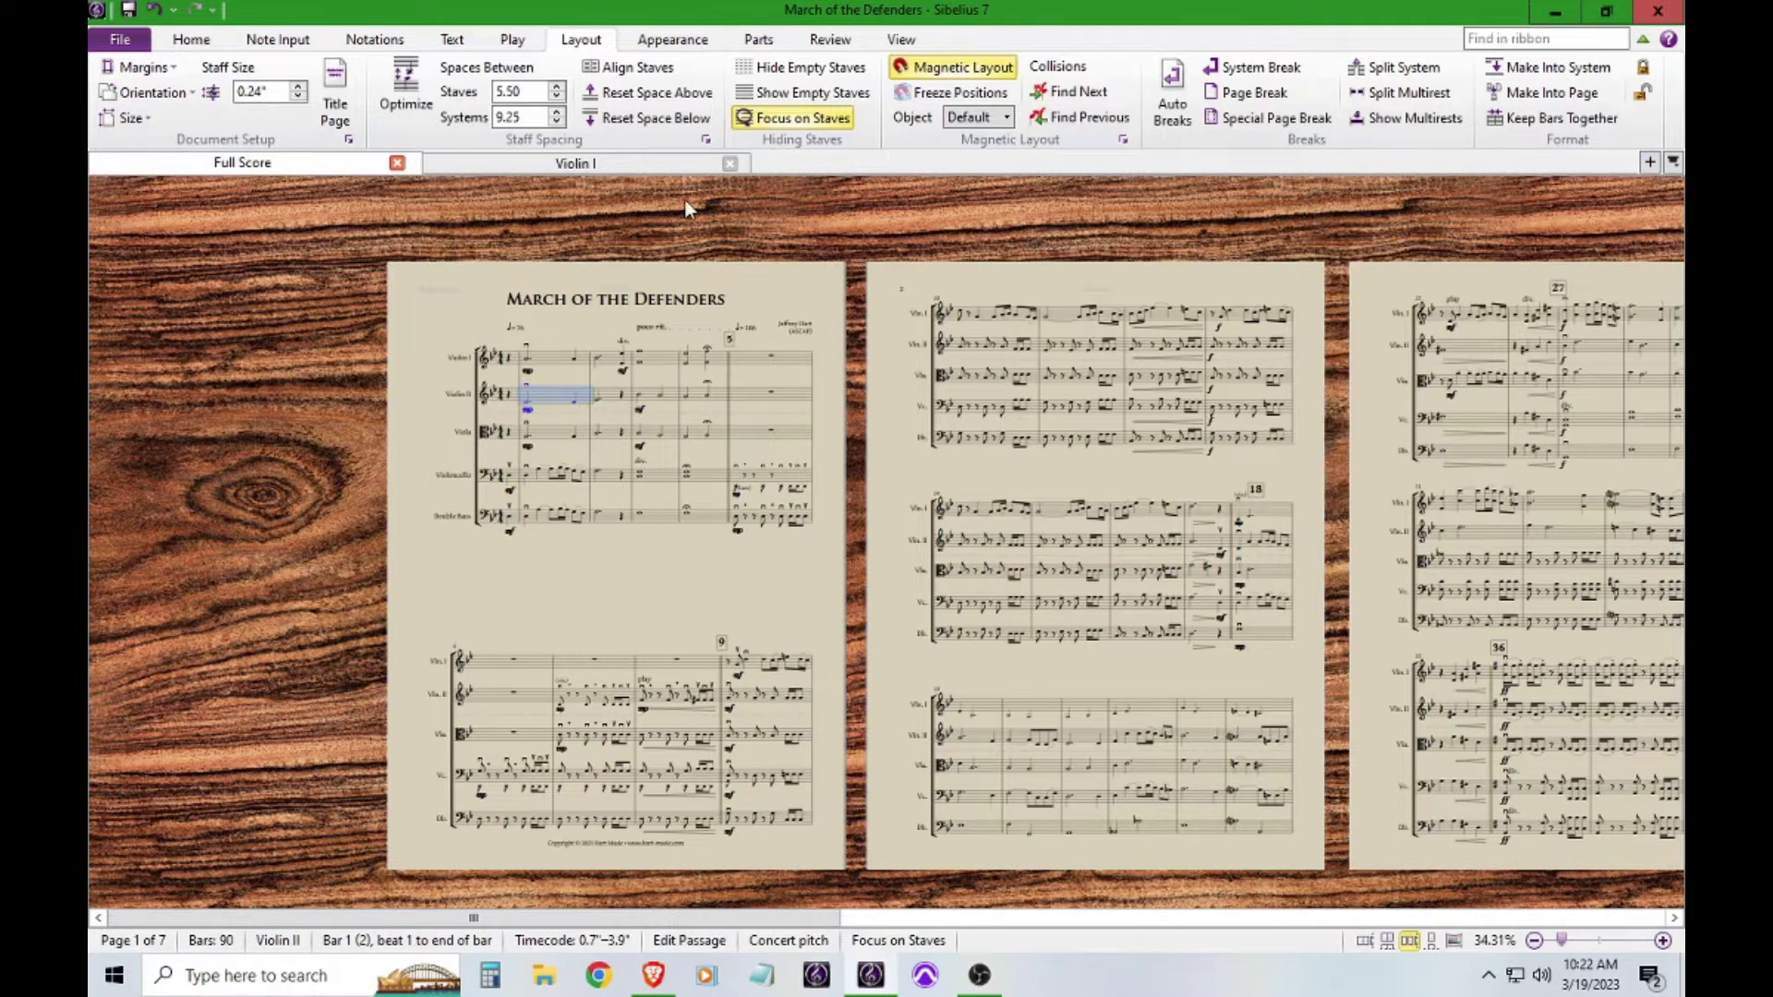
left_click(558, 397)
key("ctrl+alt+Tab")
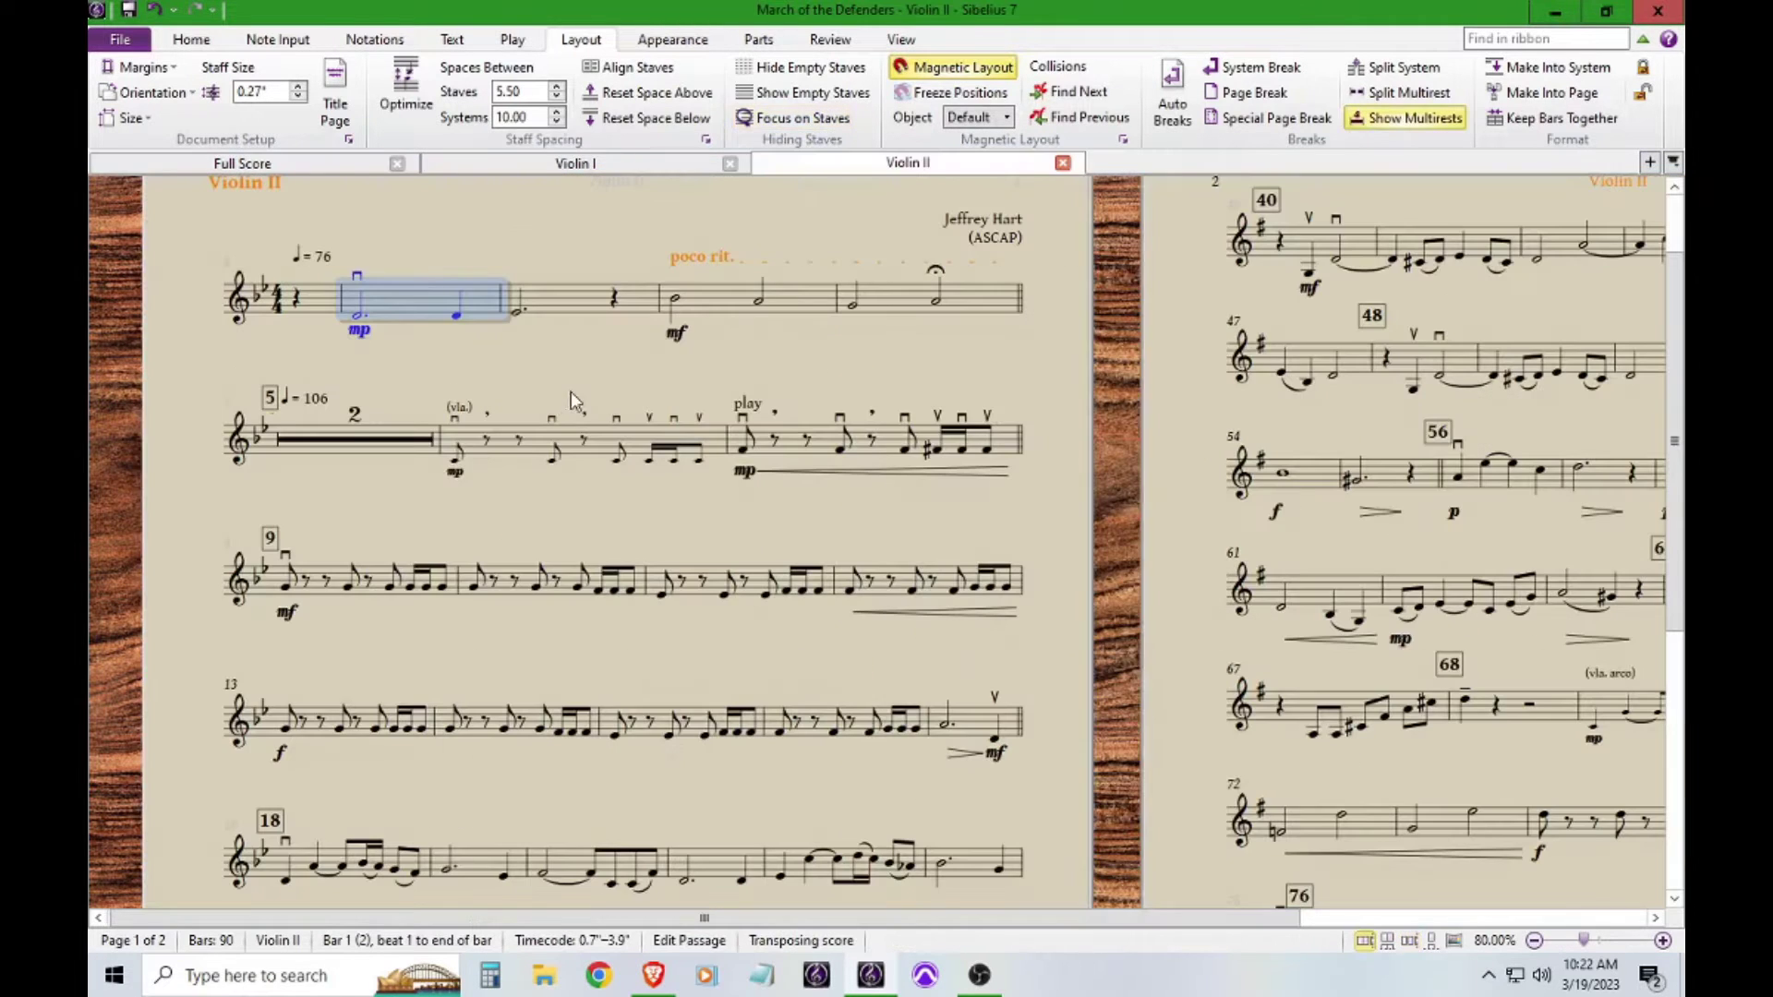
key("Escape")
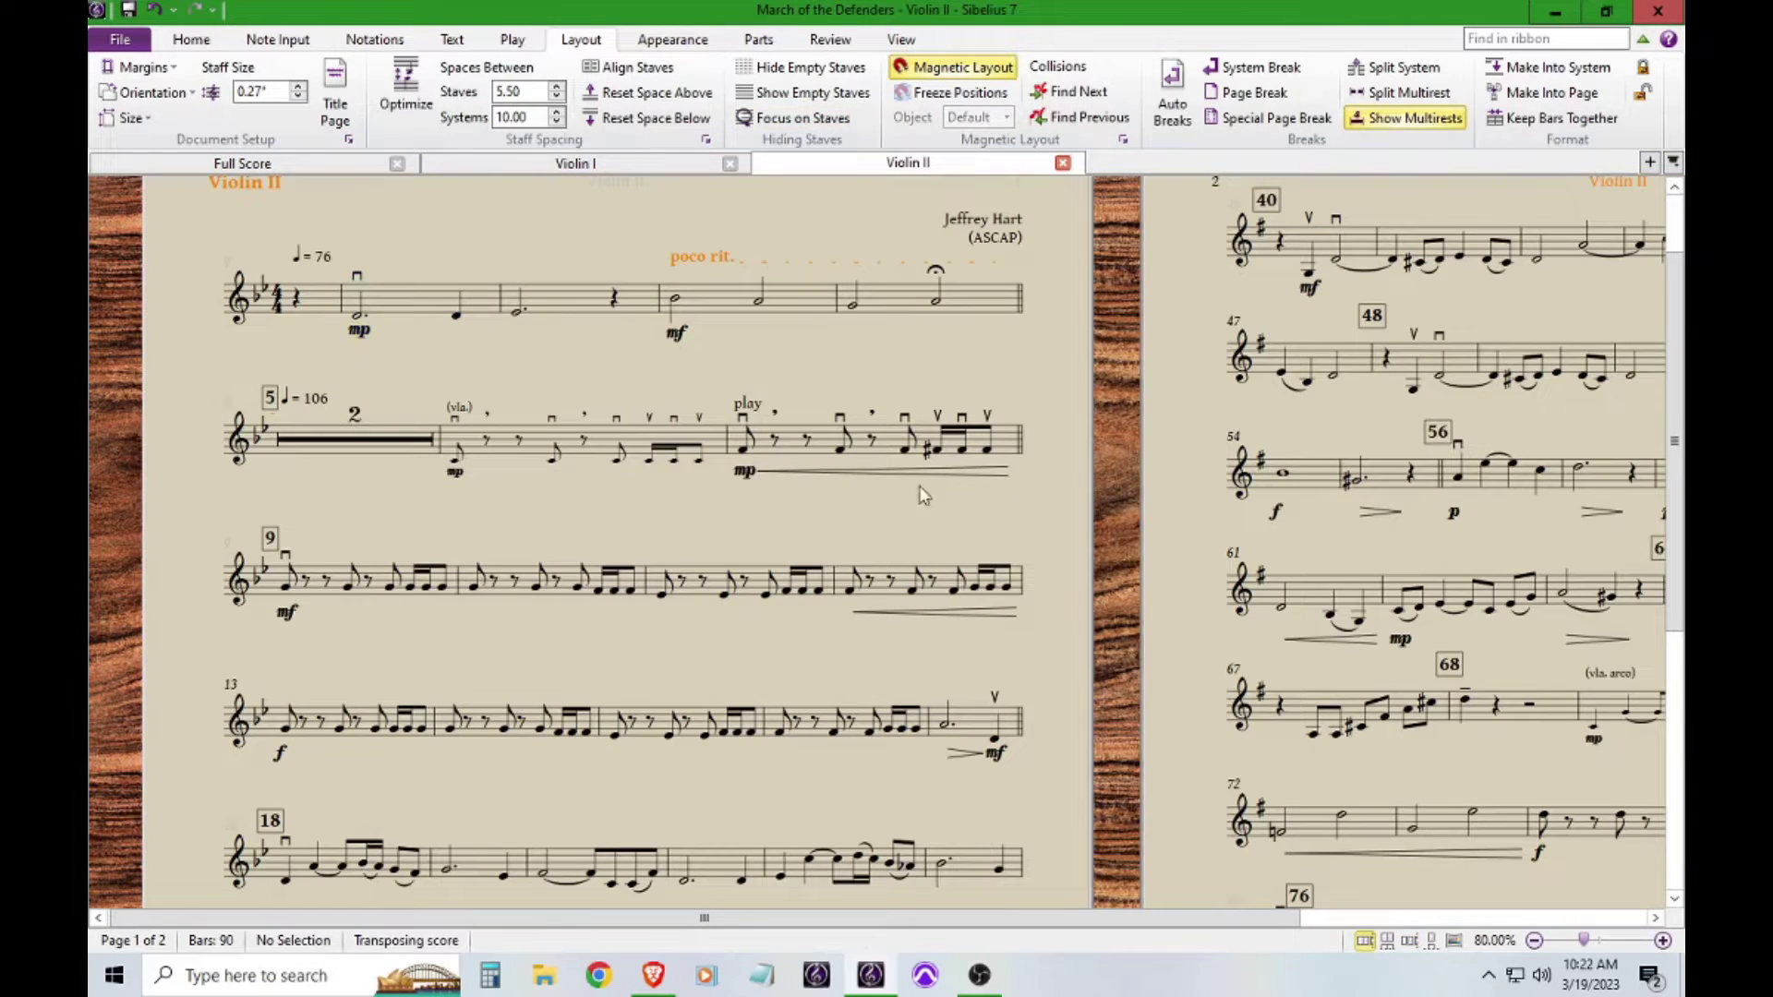
- Nudge the copyright line on page 1 of the Violin II part down, clear of the last system's dynamics
left_click(1534, 941)
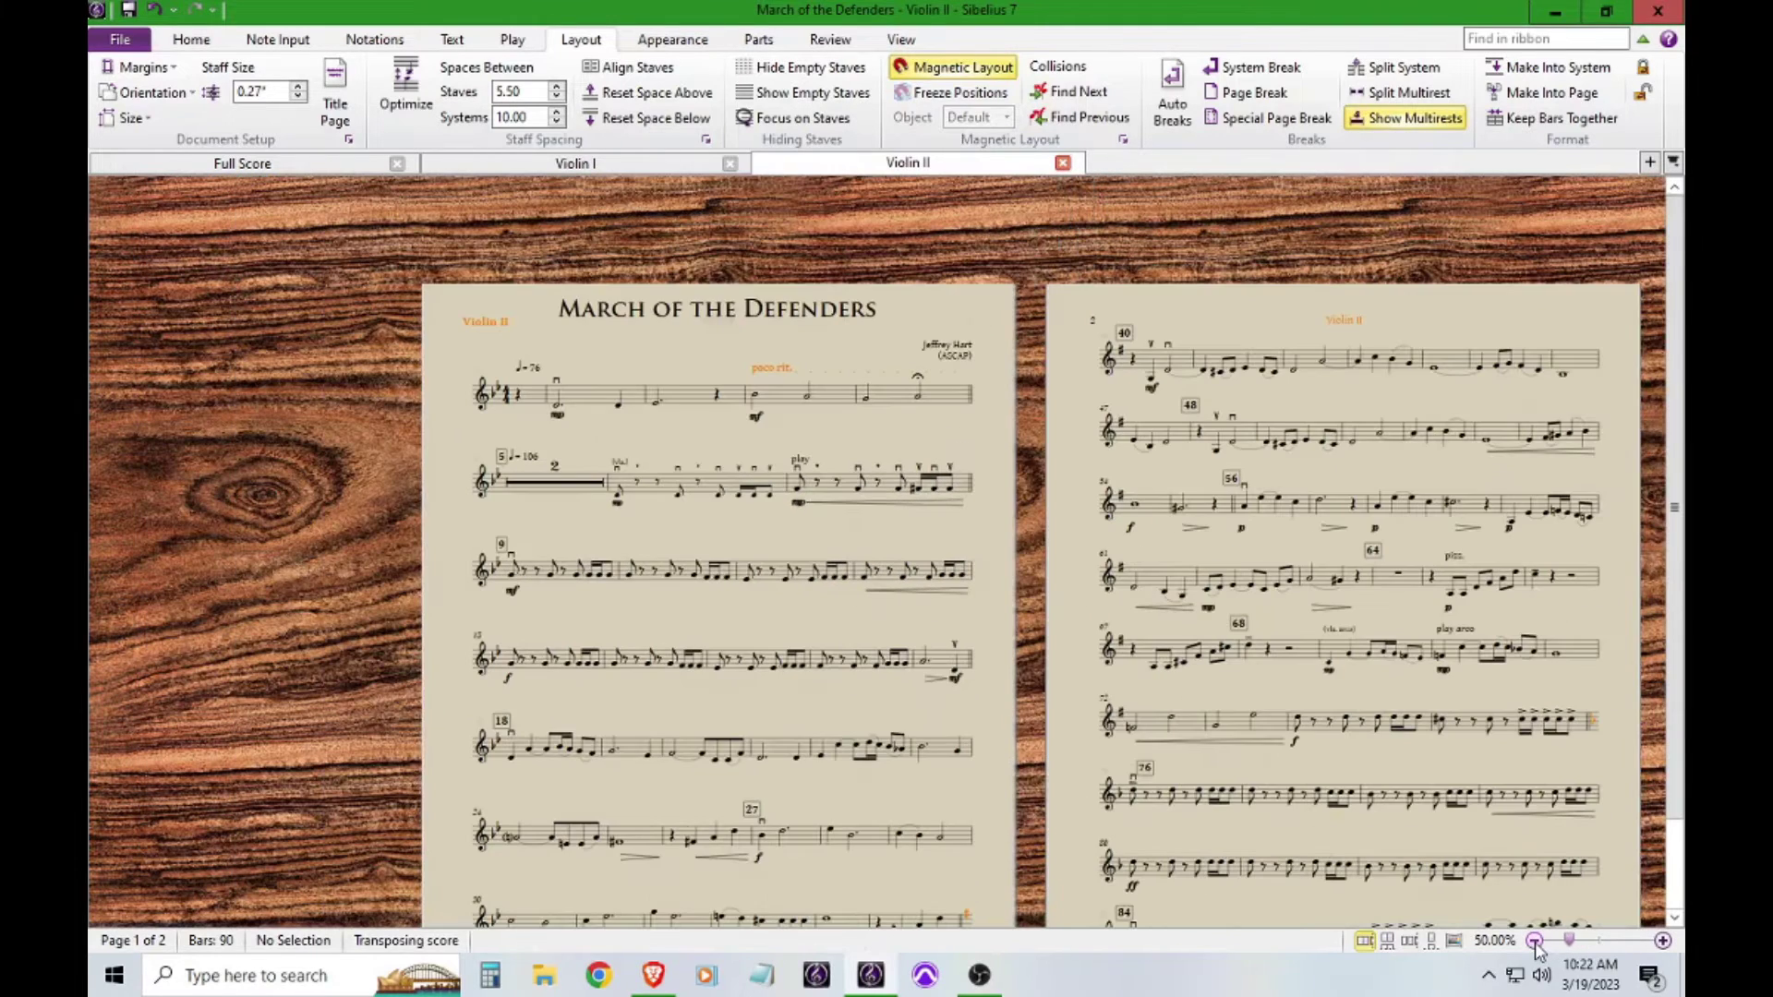
left_click_drag(1071, 841, 969, 739)
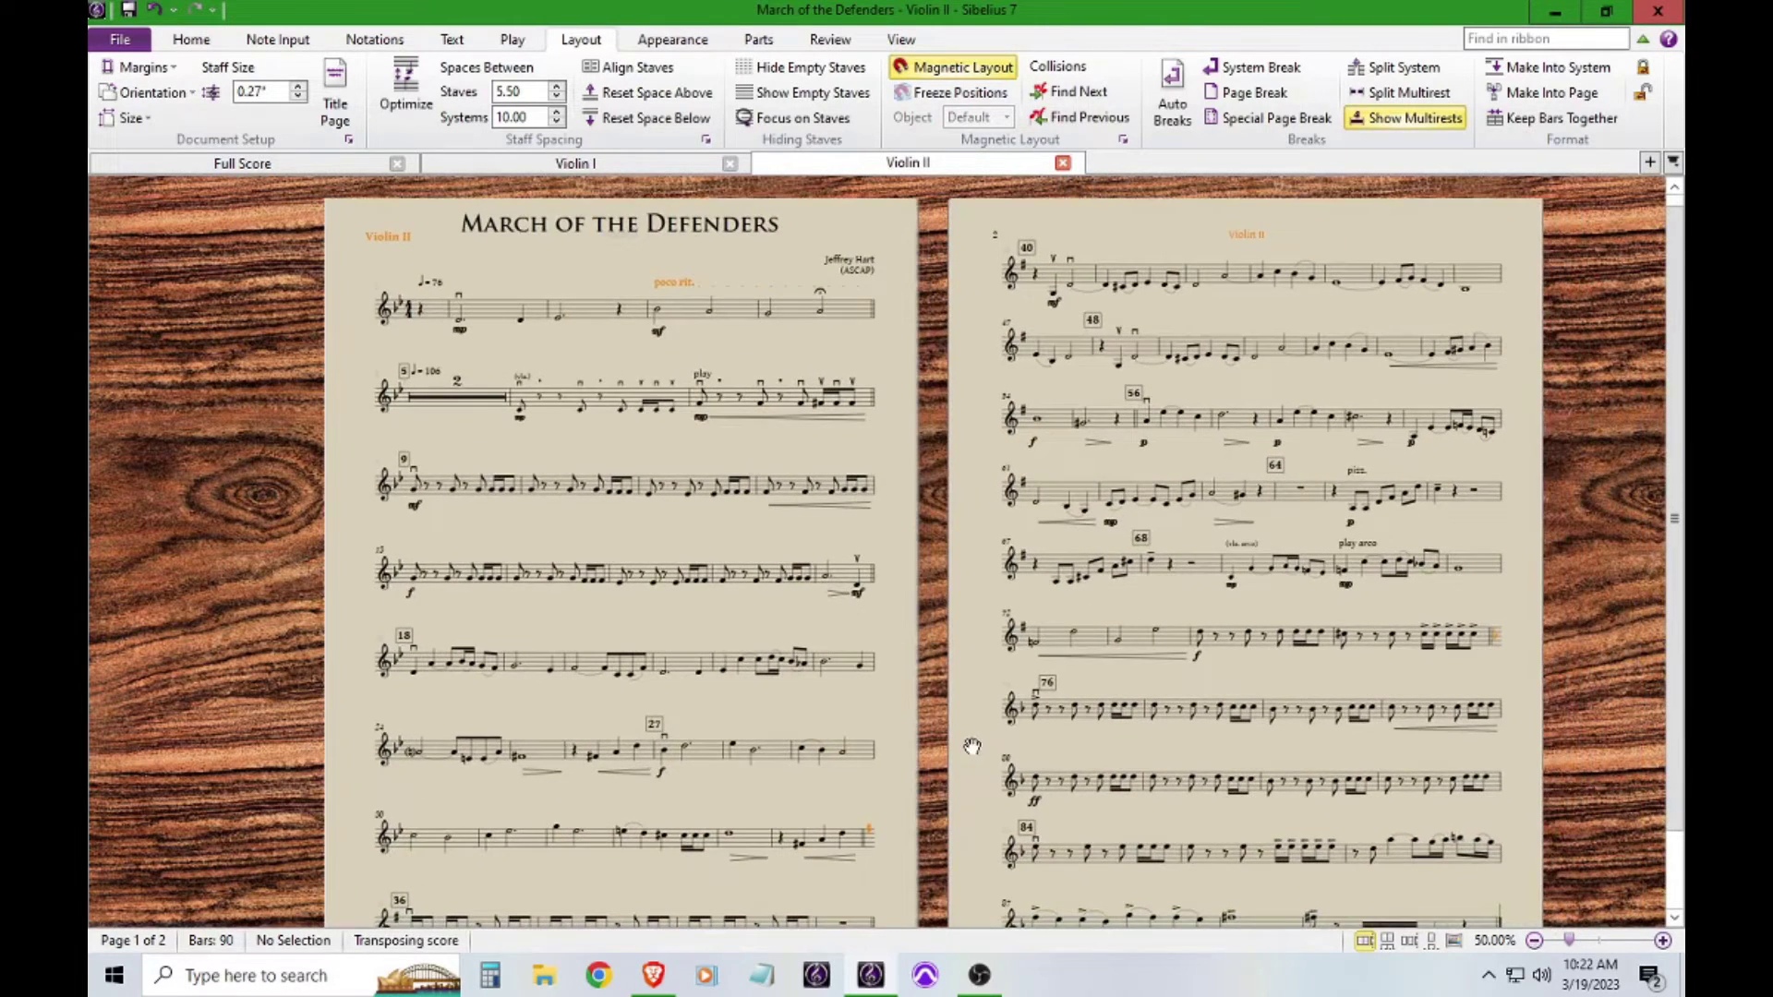
left_click(1535, 940)
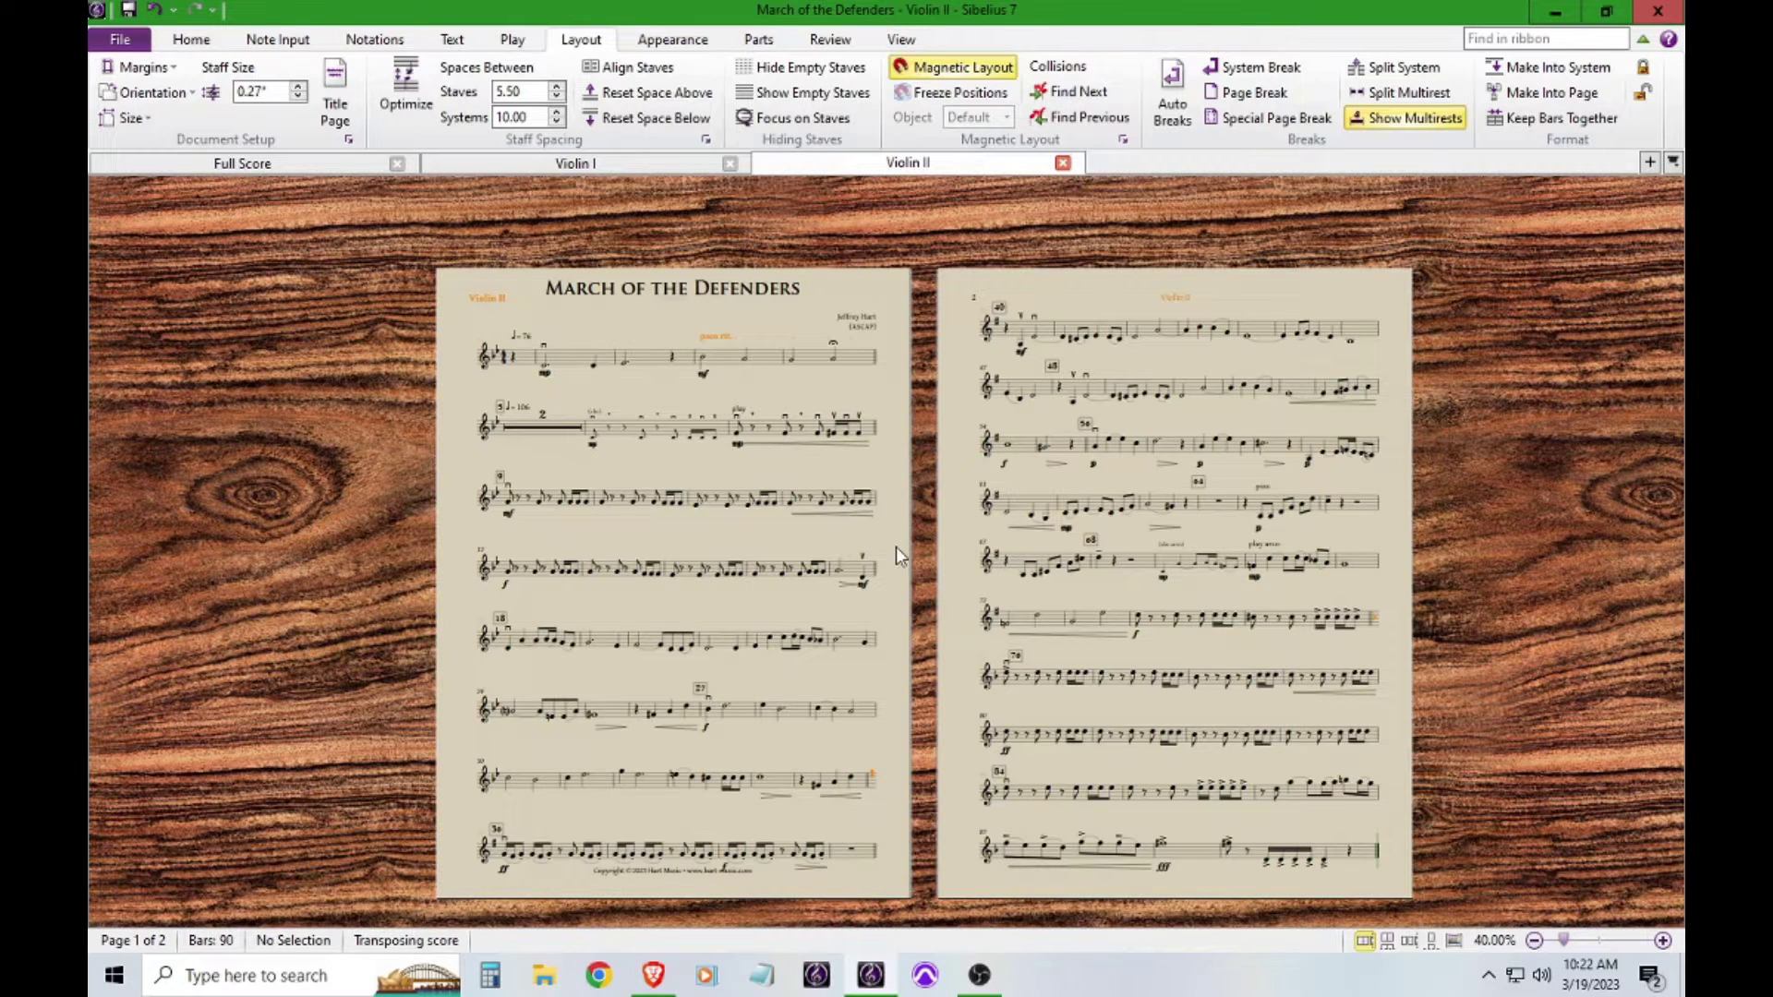
left_click_drag(896, 547, 918, 529)
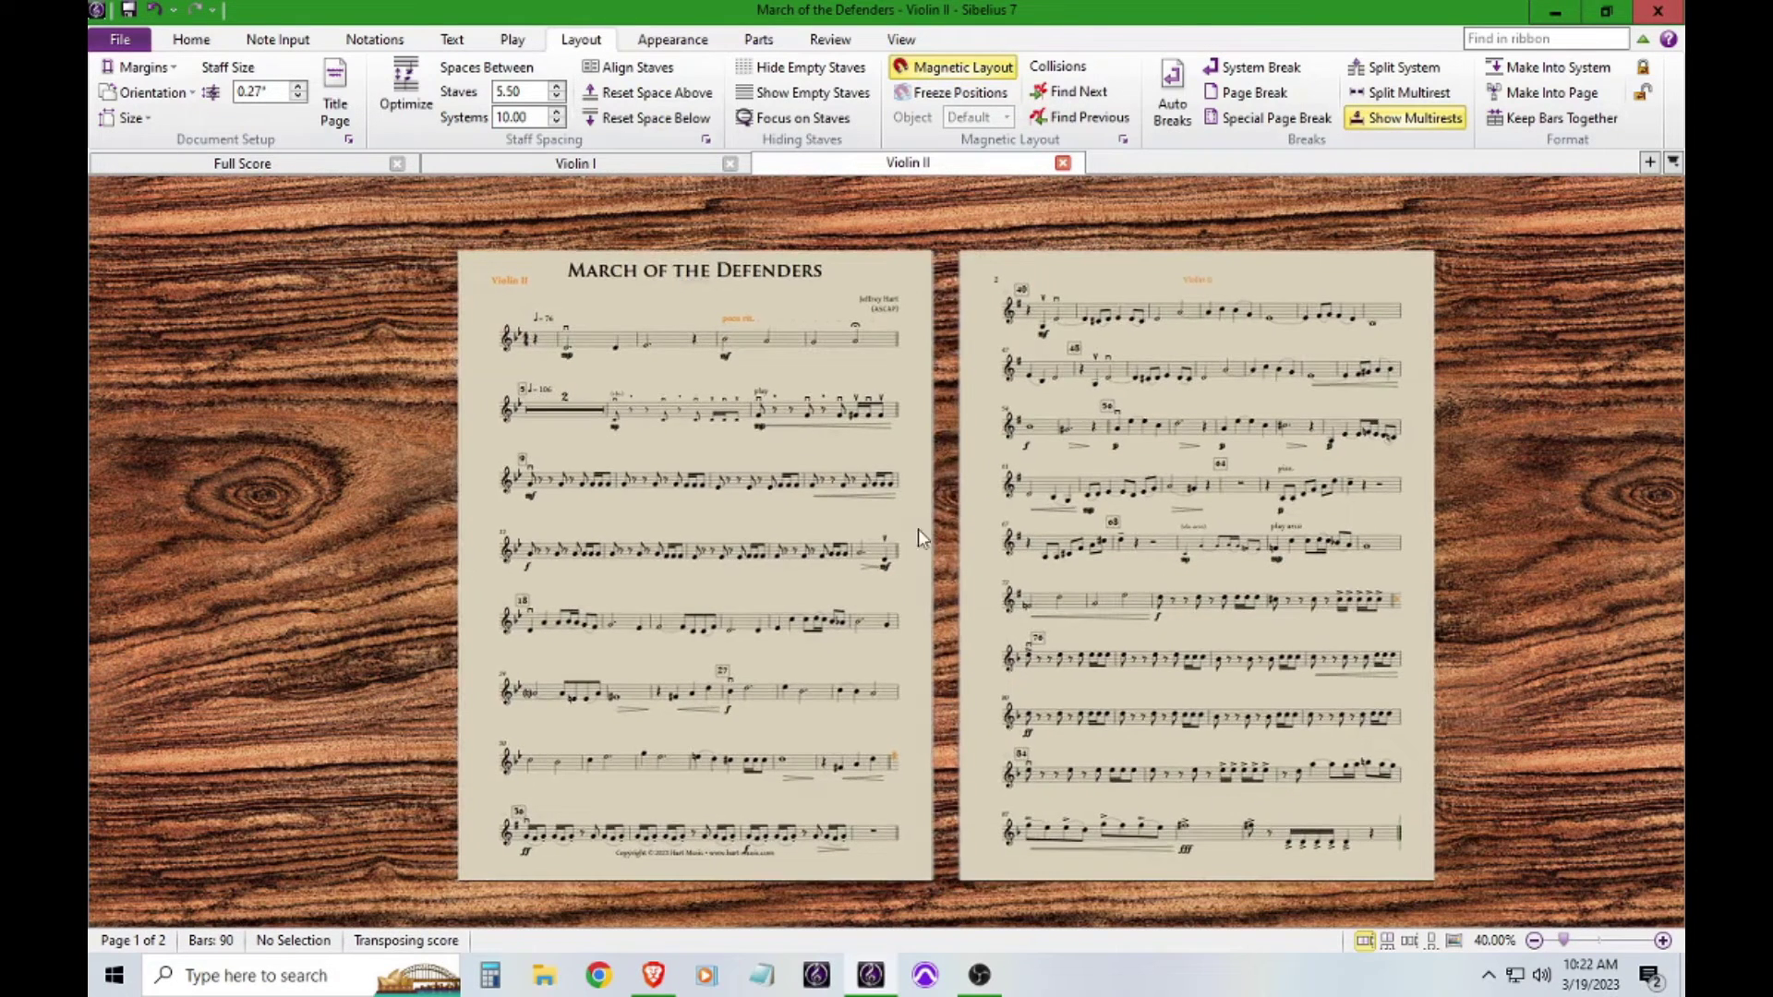
left_click(1662, 940)
left_click_drag(750, 502, 927, 194)
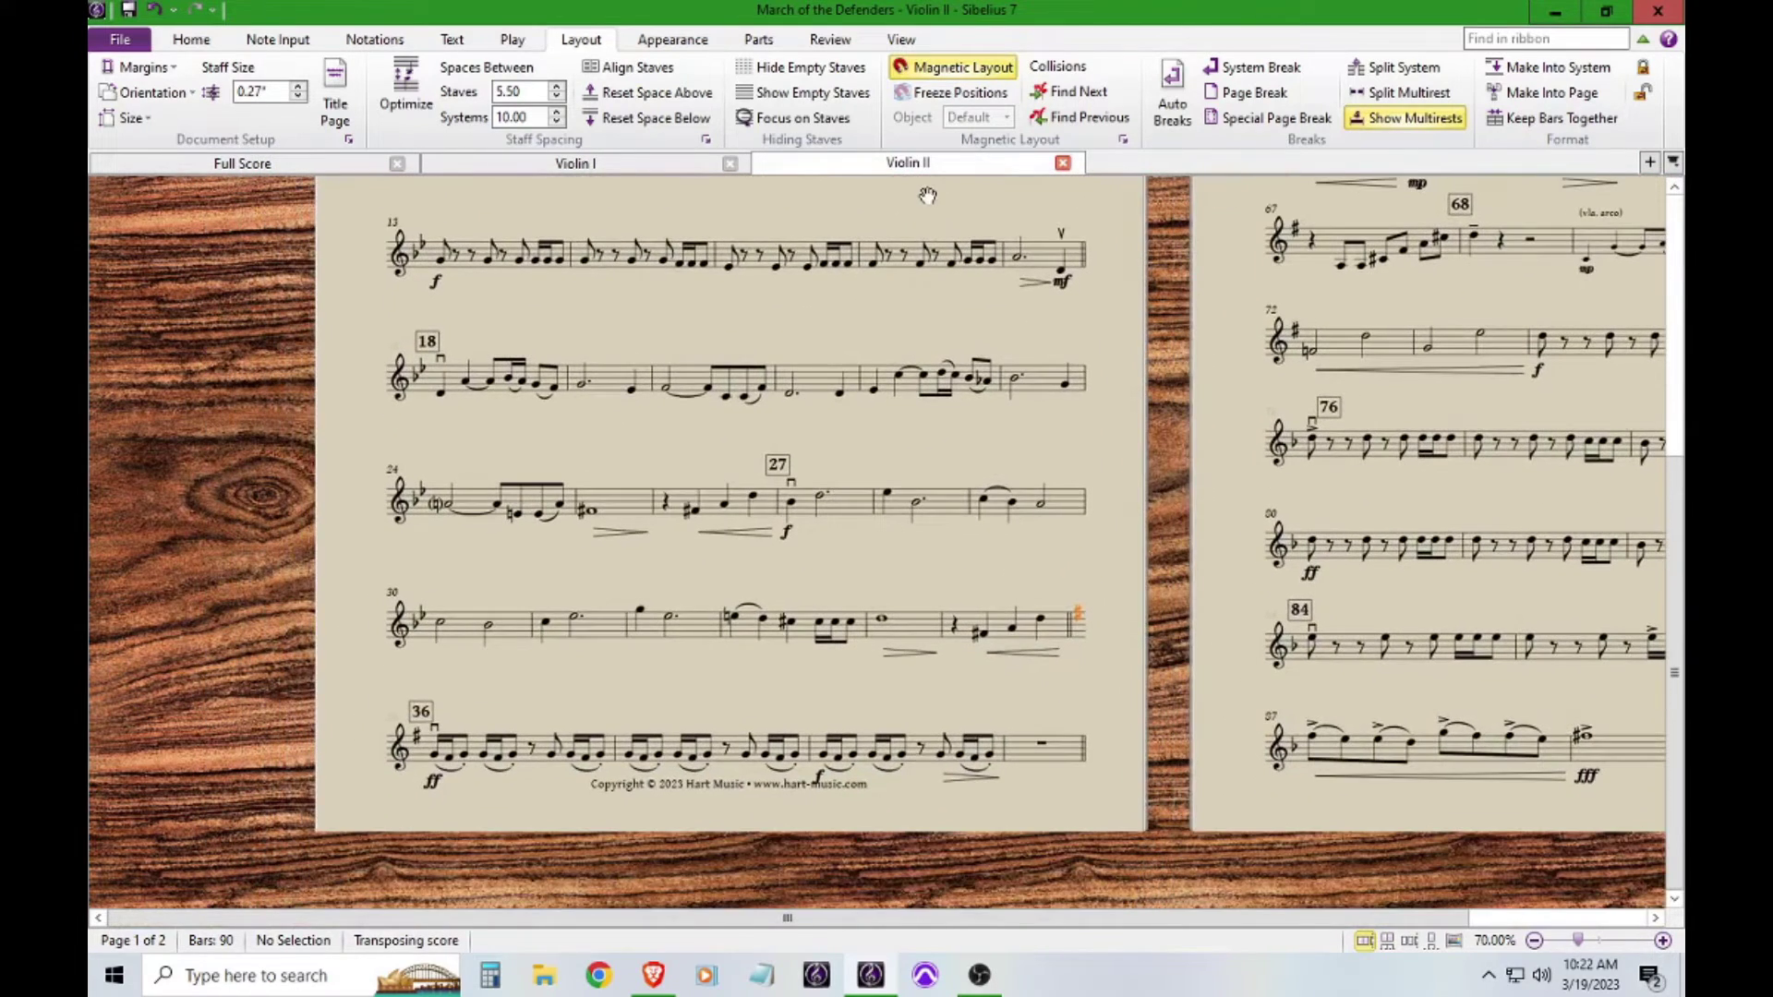
left_click(706, 785)
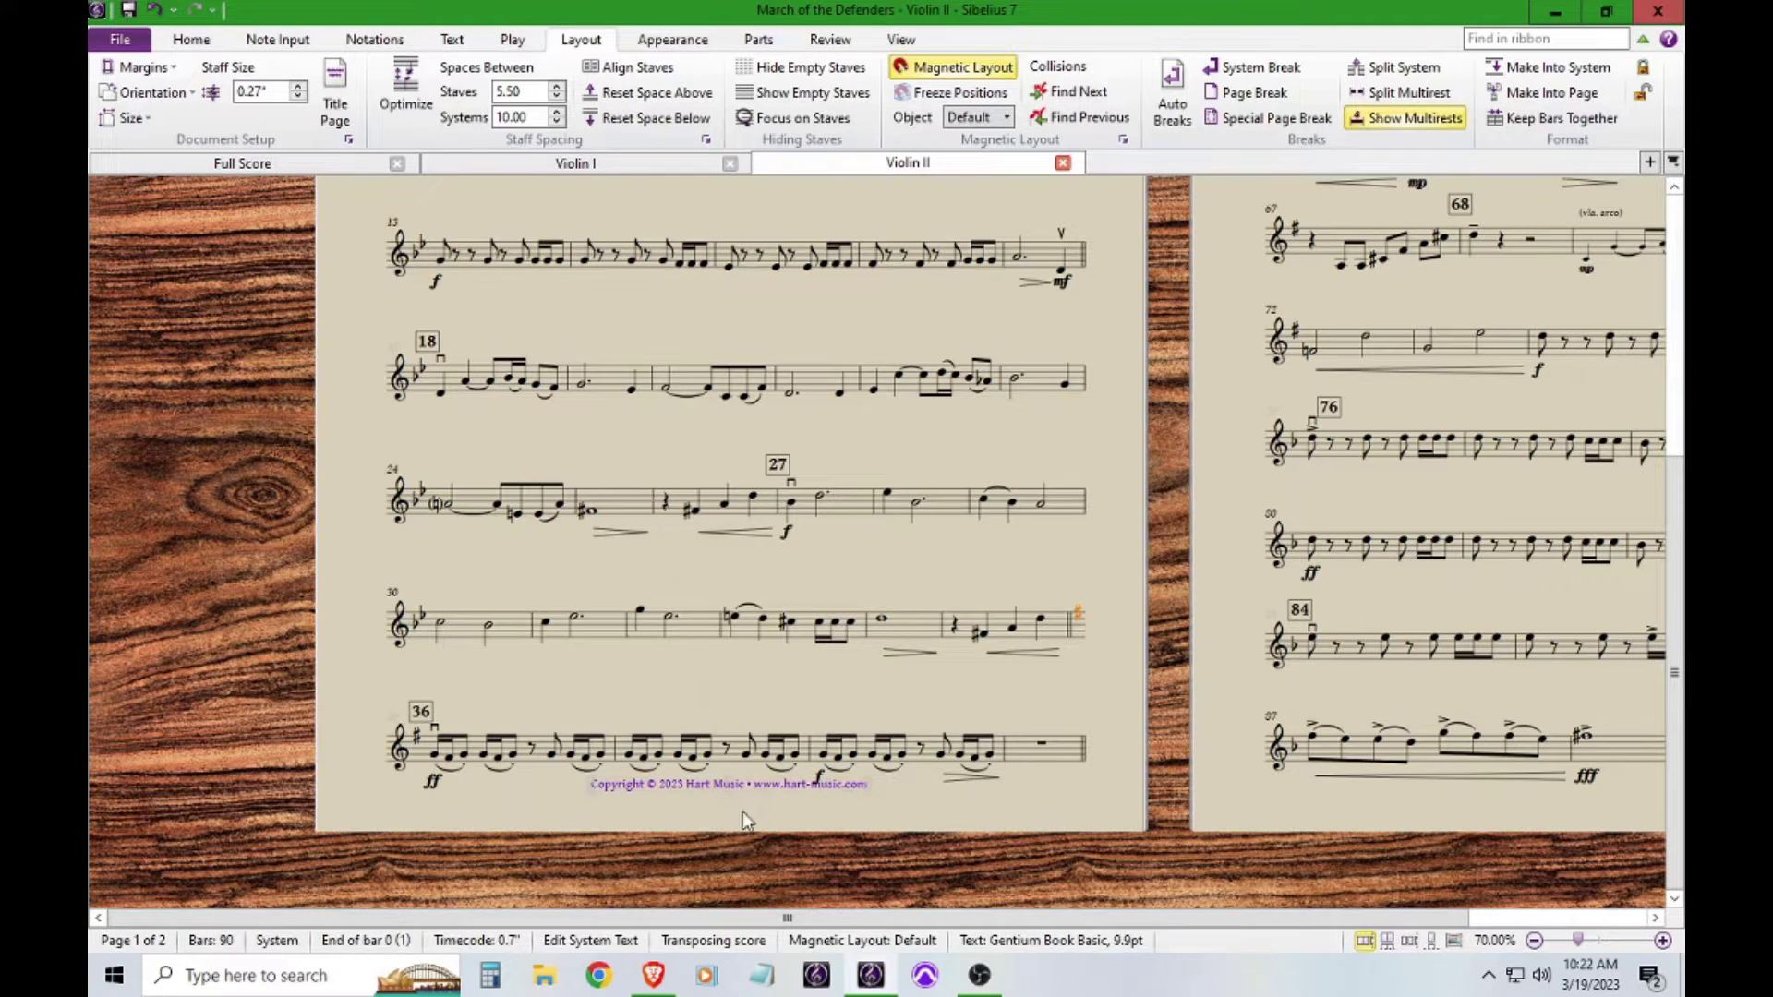
key("Down")
key("Down")
key("Down")
key("Down")
key("Down")
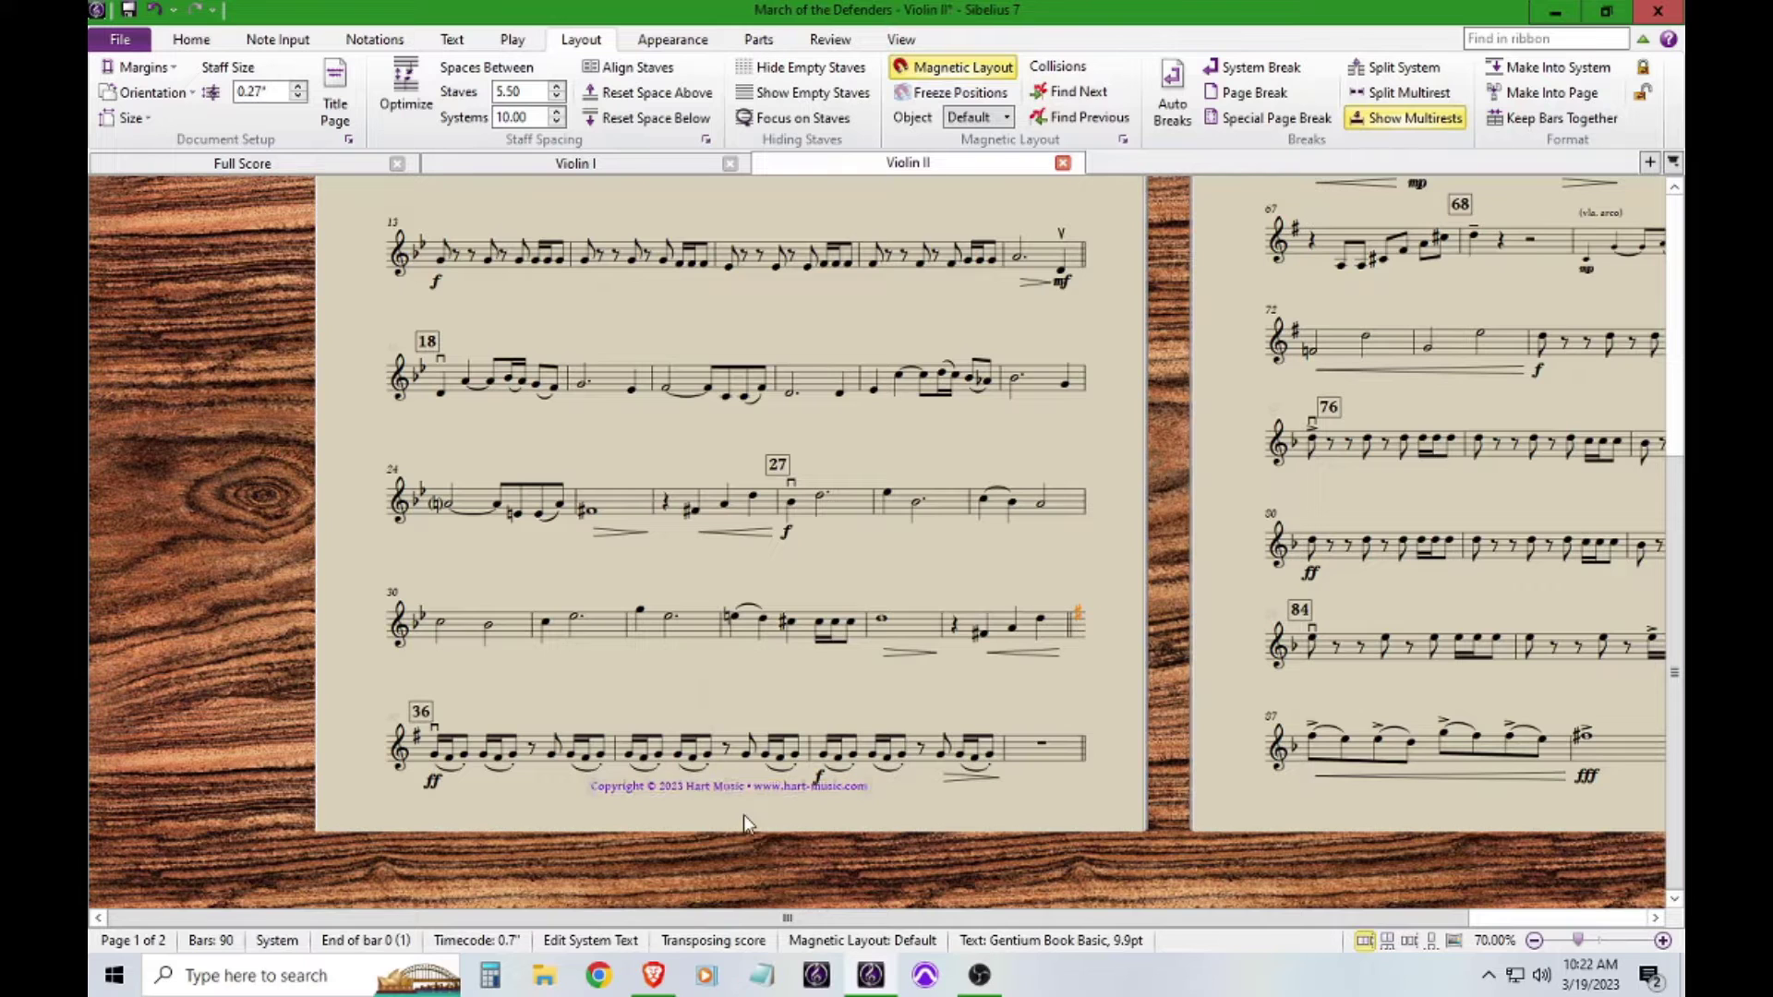
key("Down")
key("Down")
key("Down")
key("Down")
key("Down")
key("Down")
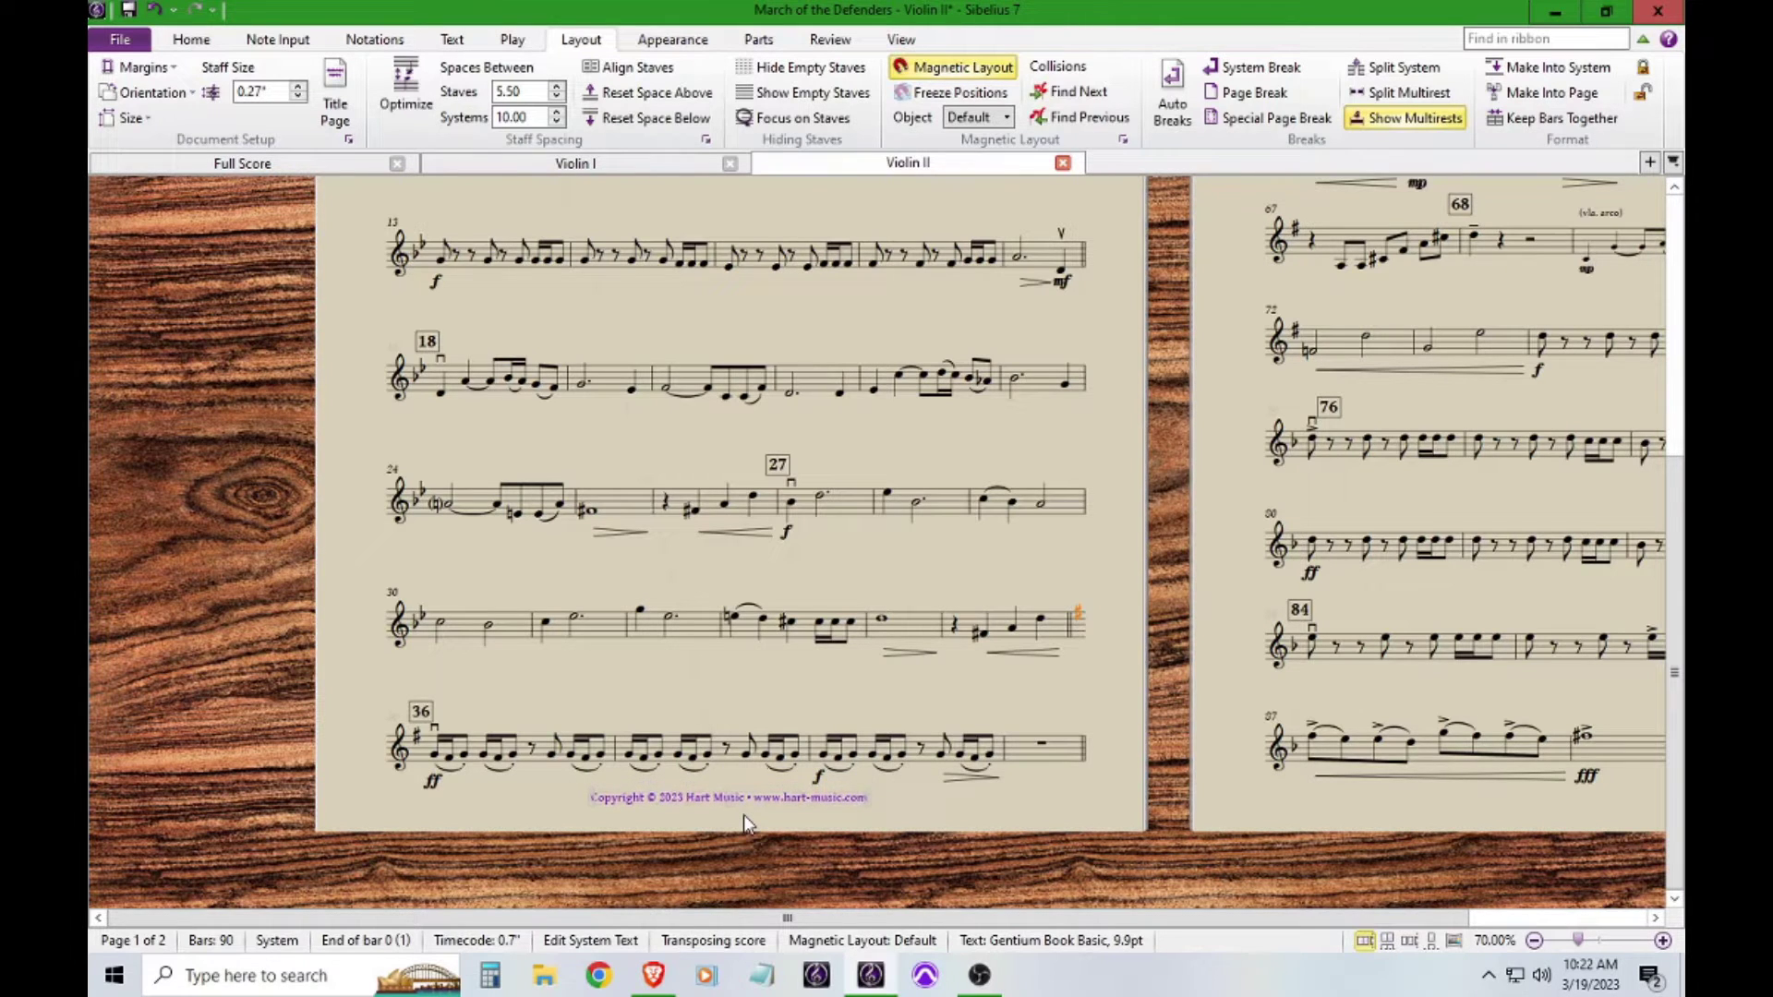
left_click(806, 701)
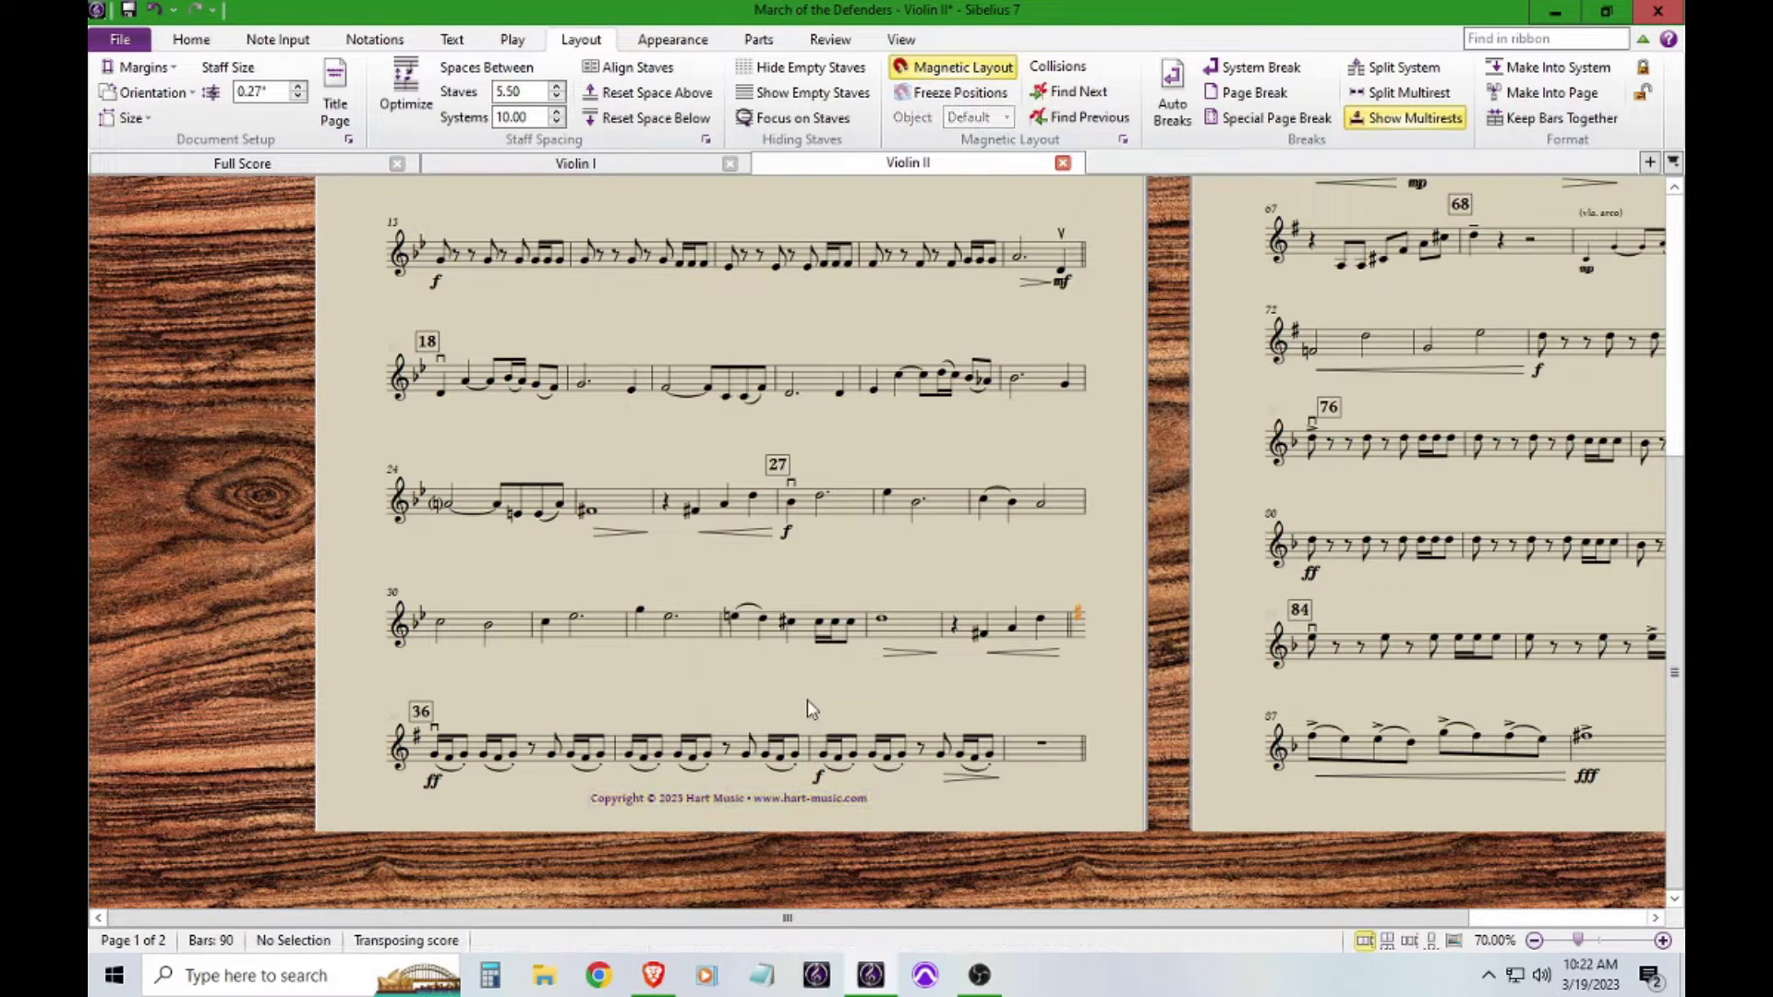
- Examine how the systems and the page turn are laid out across both pages of the Violin II part
left_click(1533, 940)
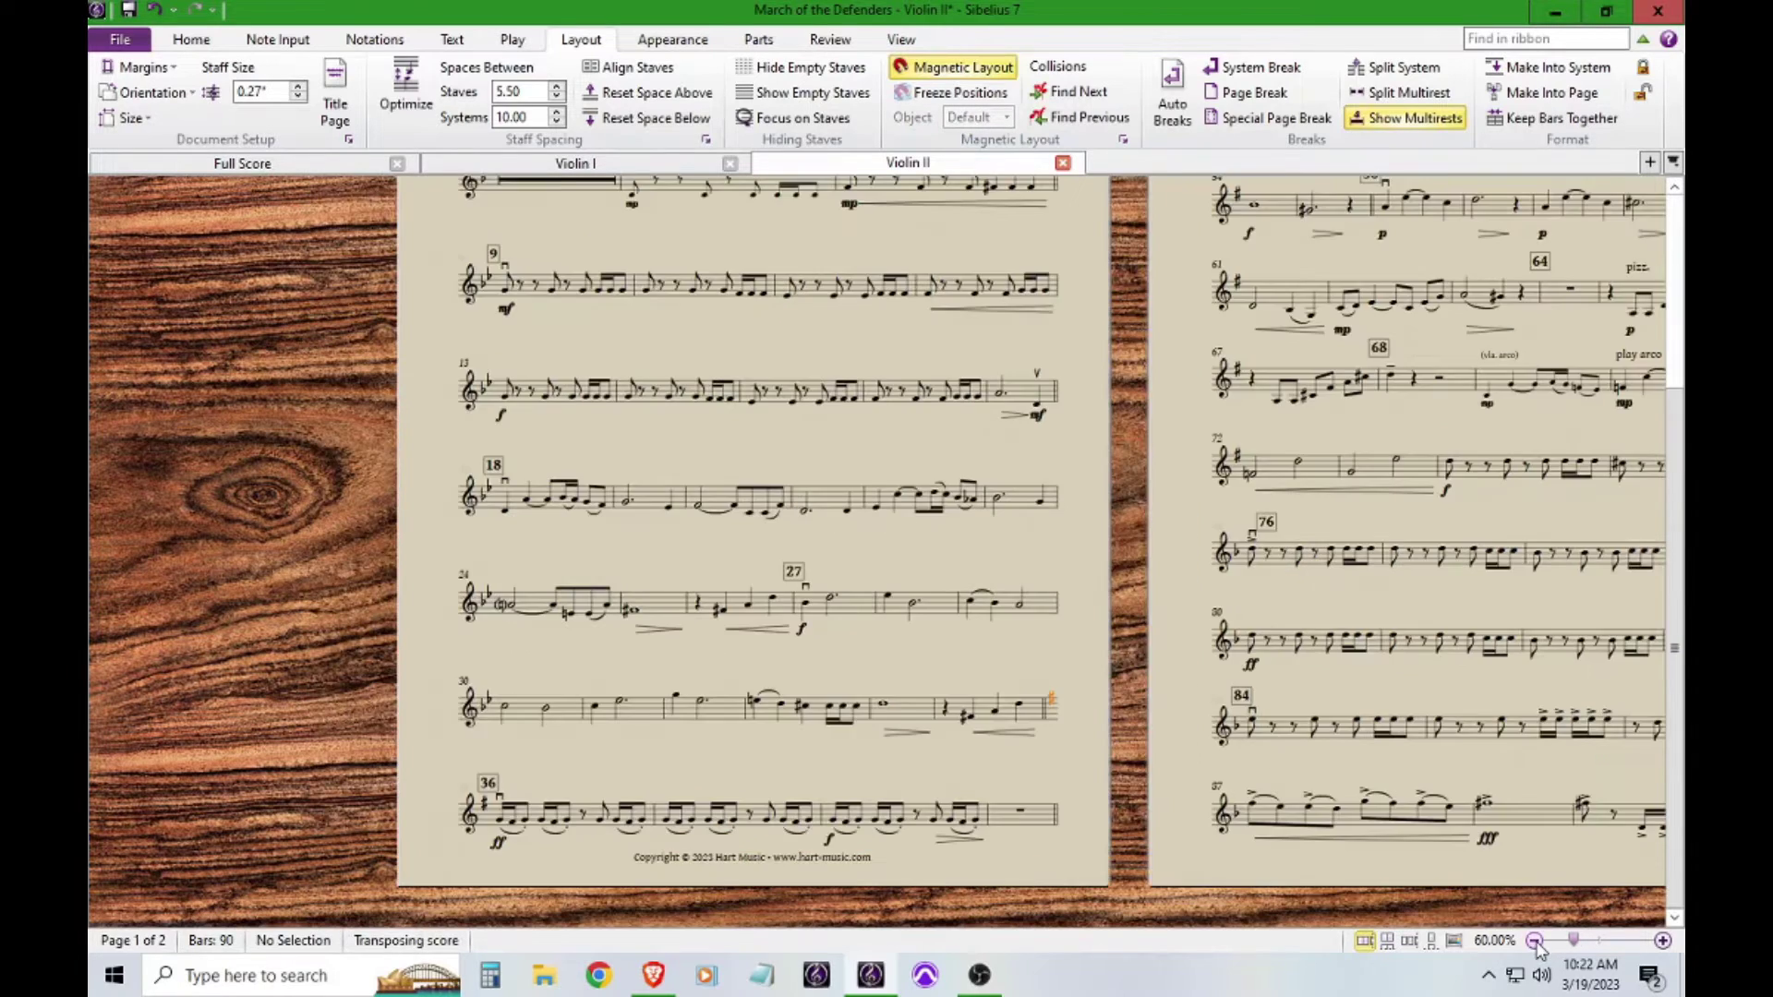
left_click(1534, 940)
left_click_drag(1337, 647, 1165, 685)
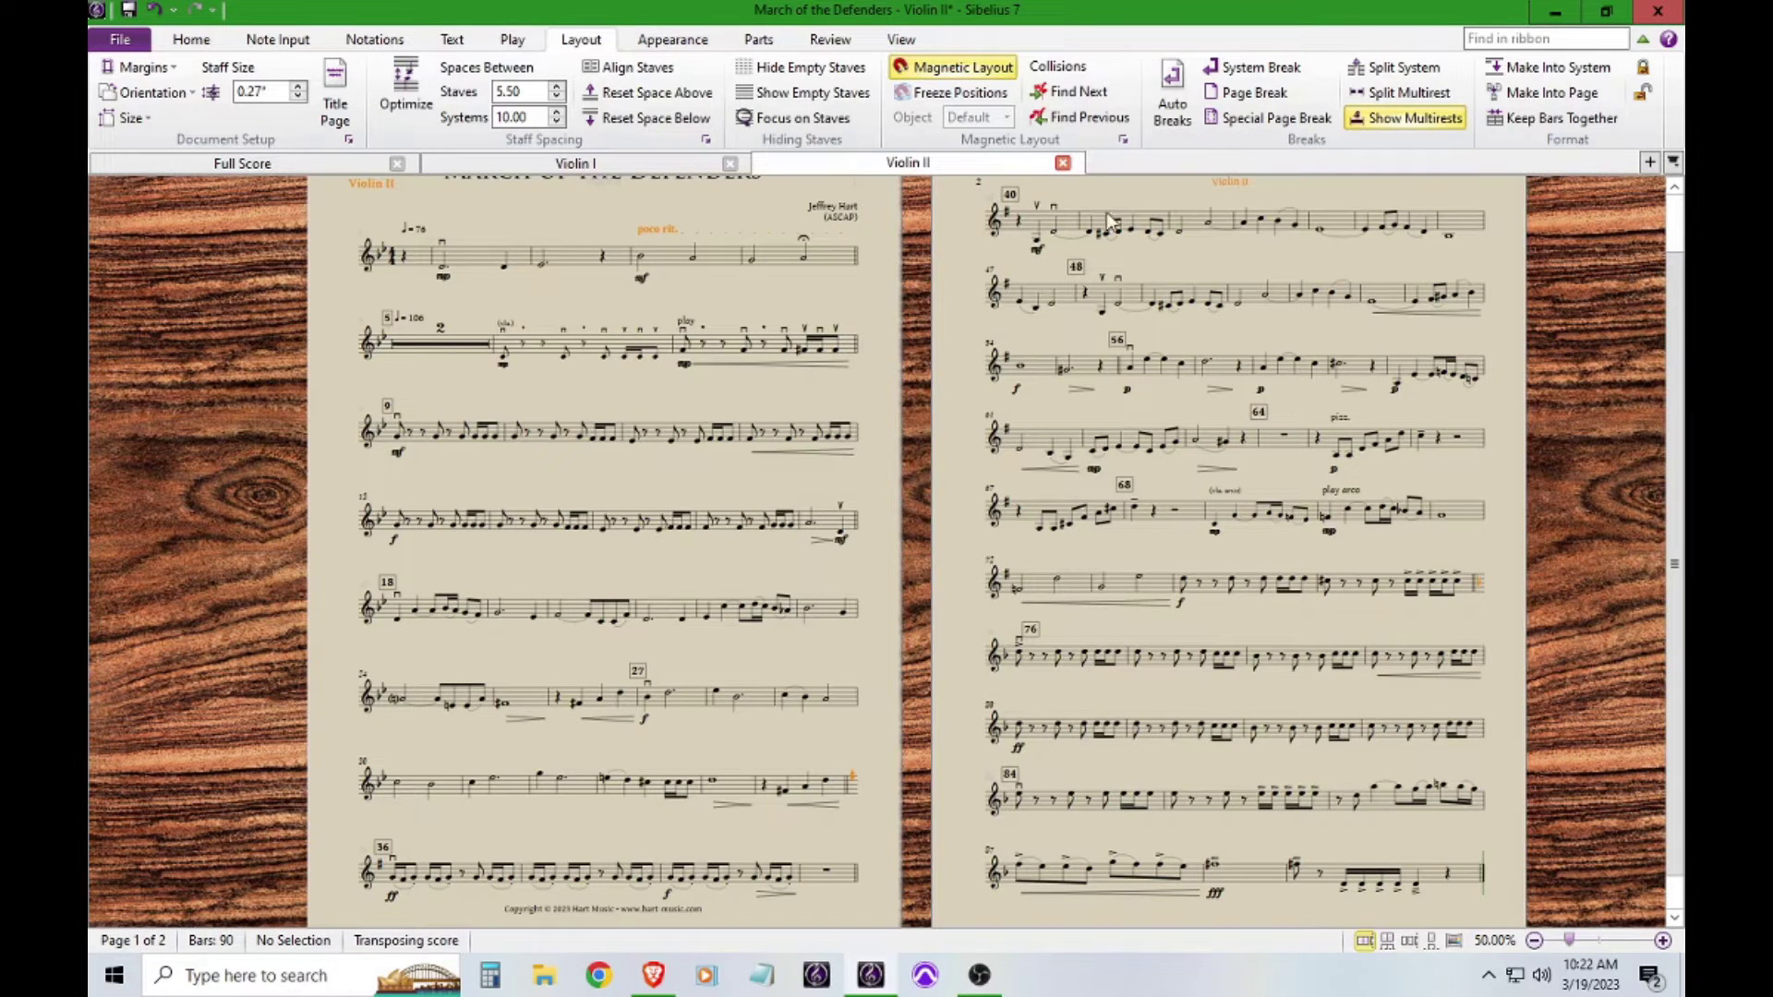
left_click_drag(1227, 270, 1175, 281)
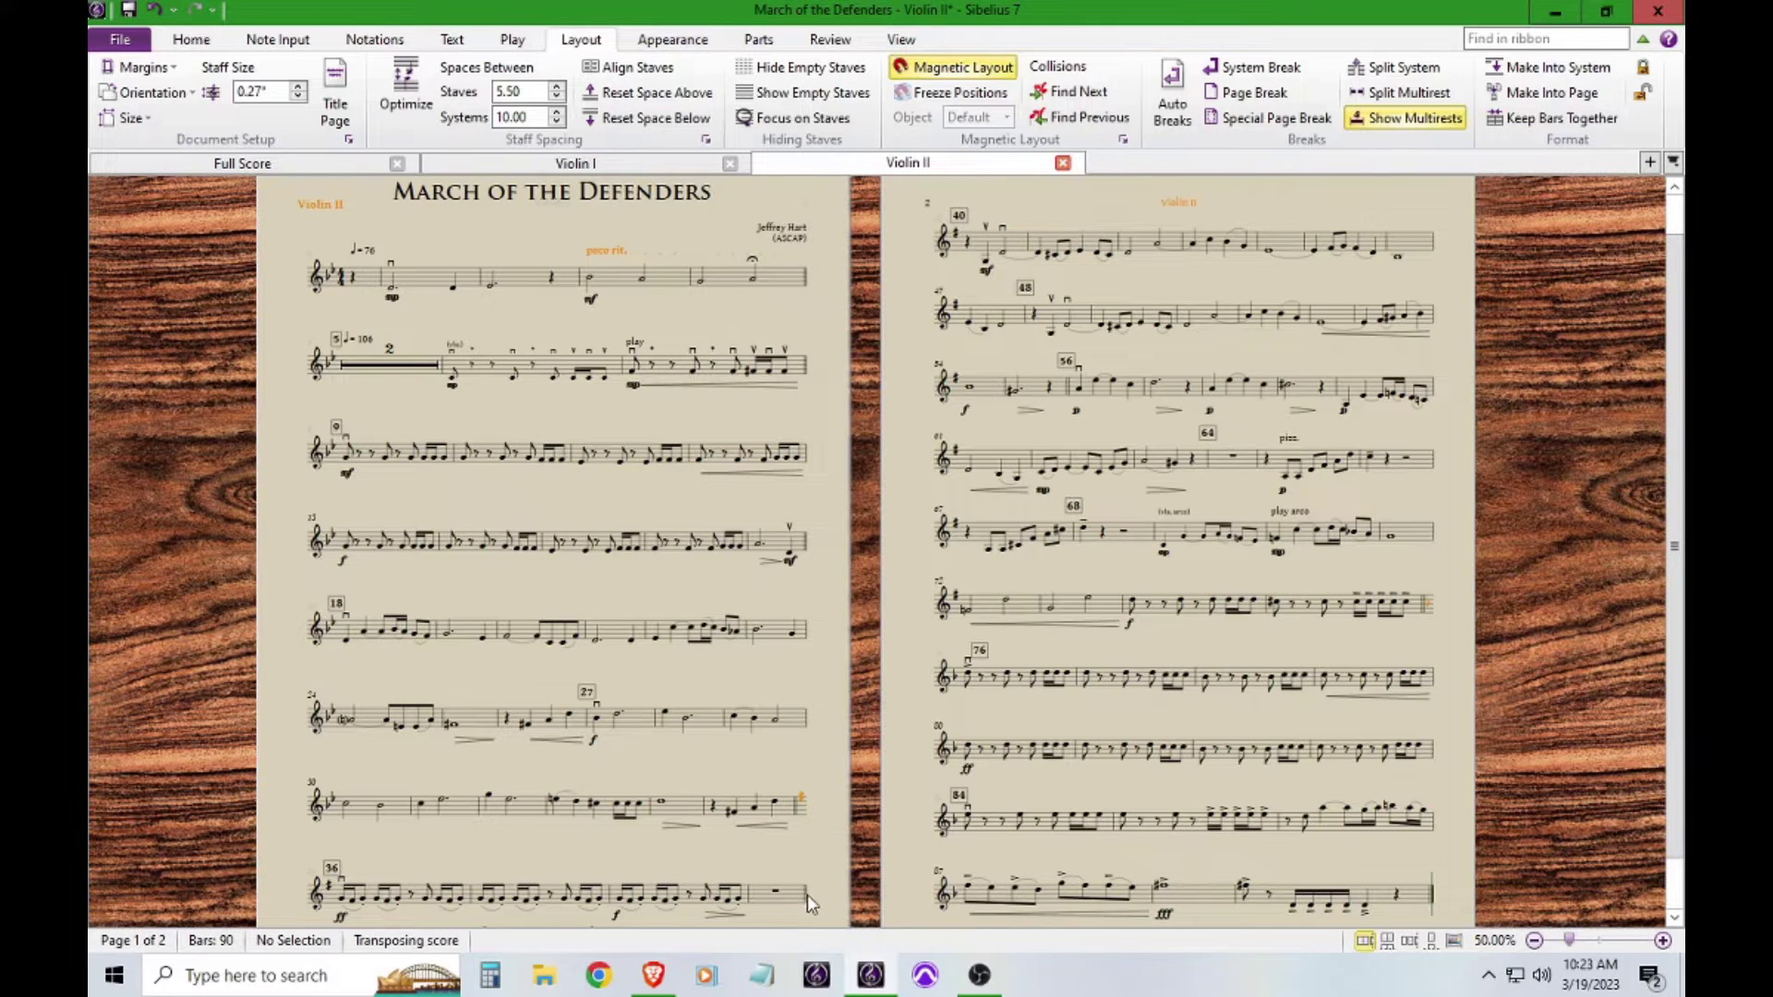
left_click_drag(1186, 866, 1122, 810)
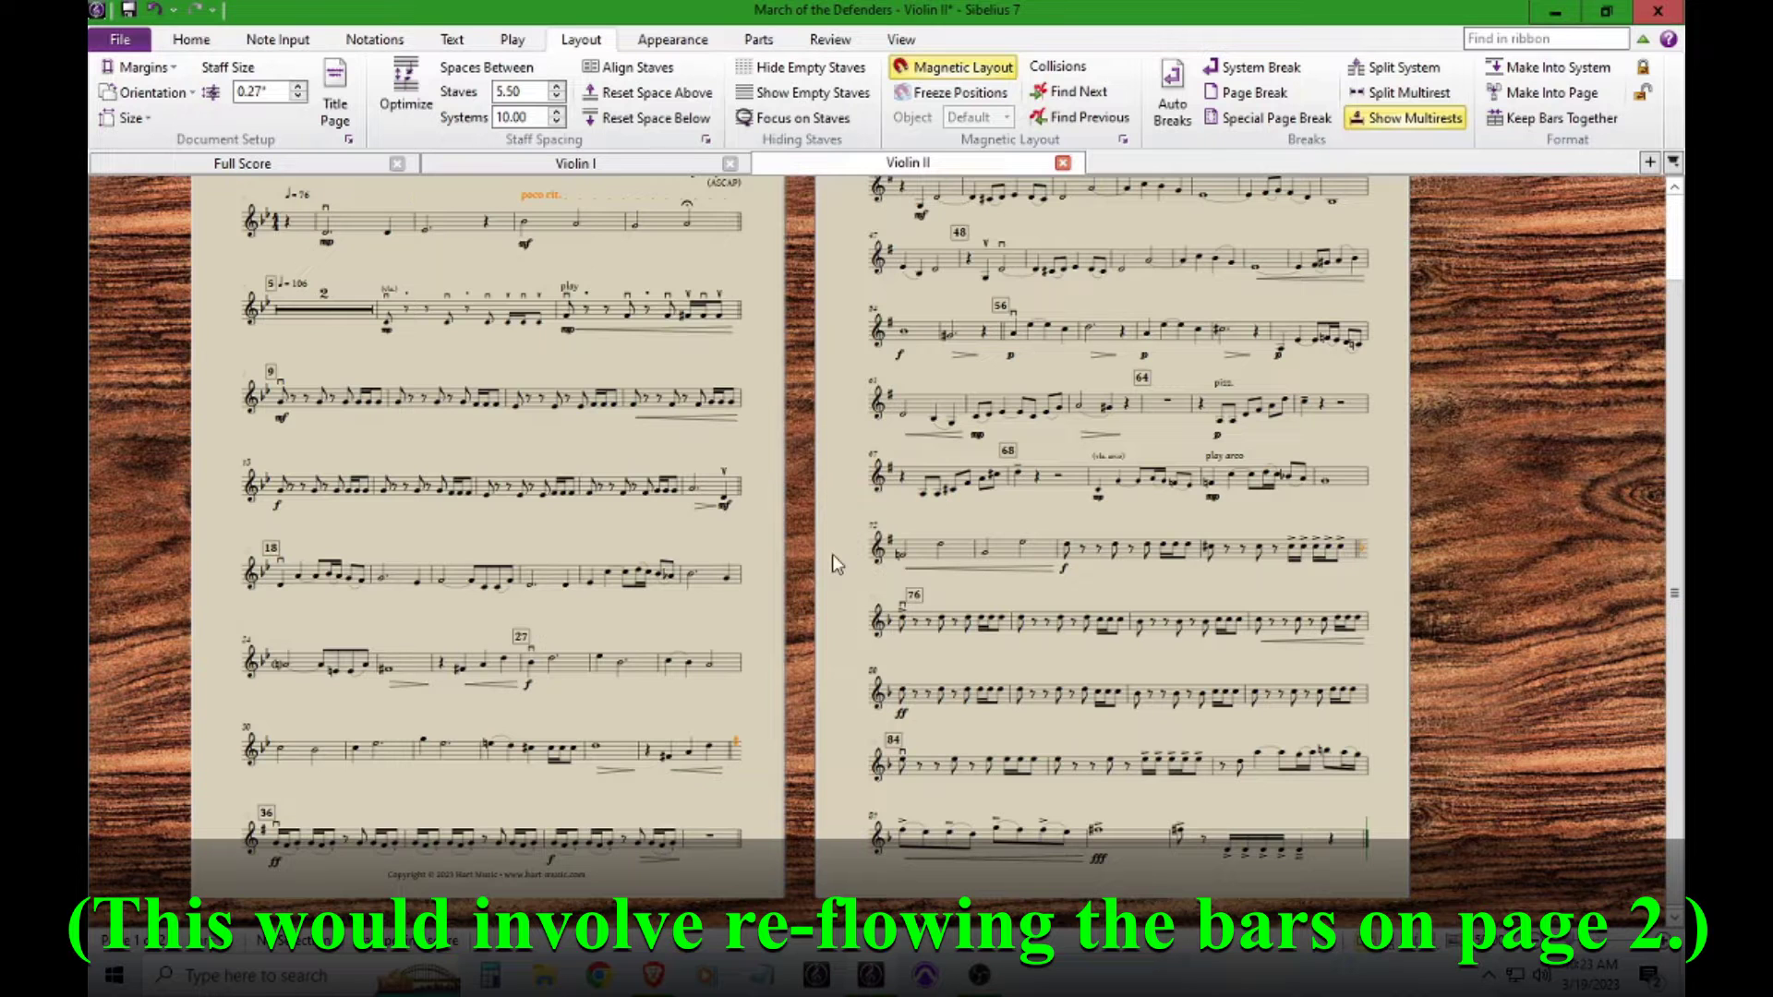
left_click_drag(833, 554, 913, 578)
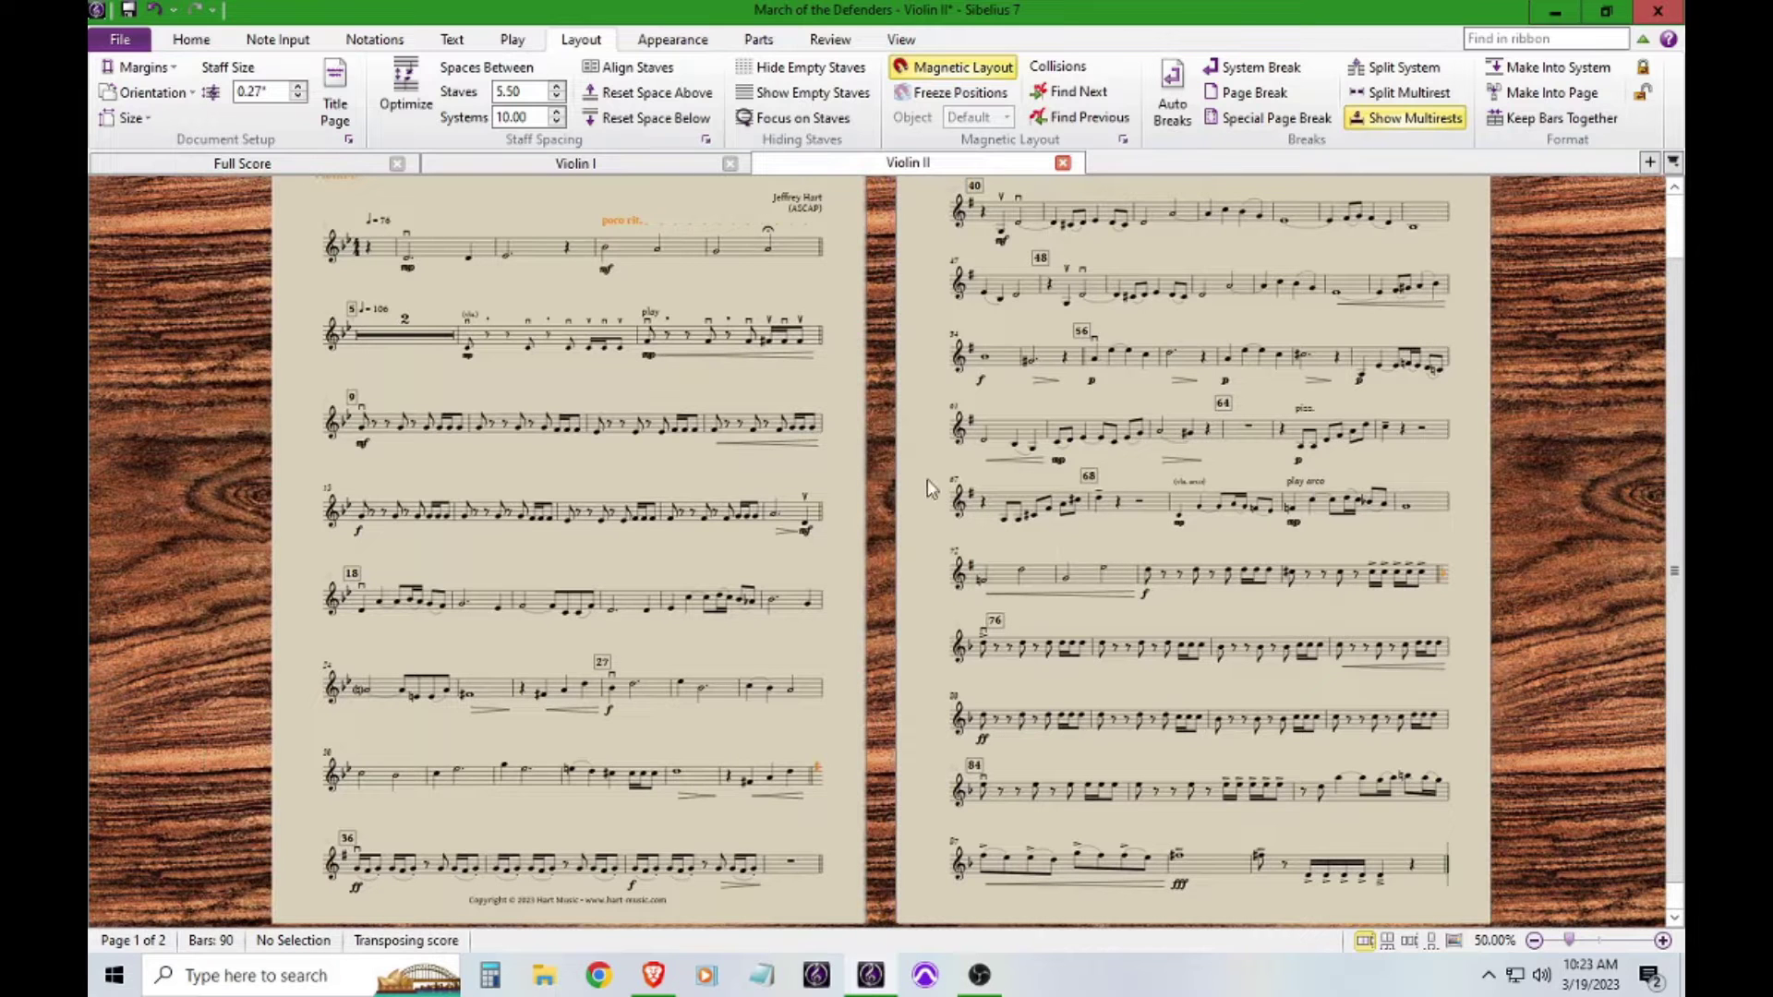
left_click_drag(924, 477, 927, 489)
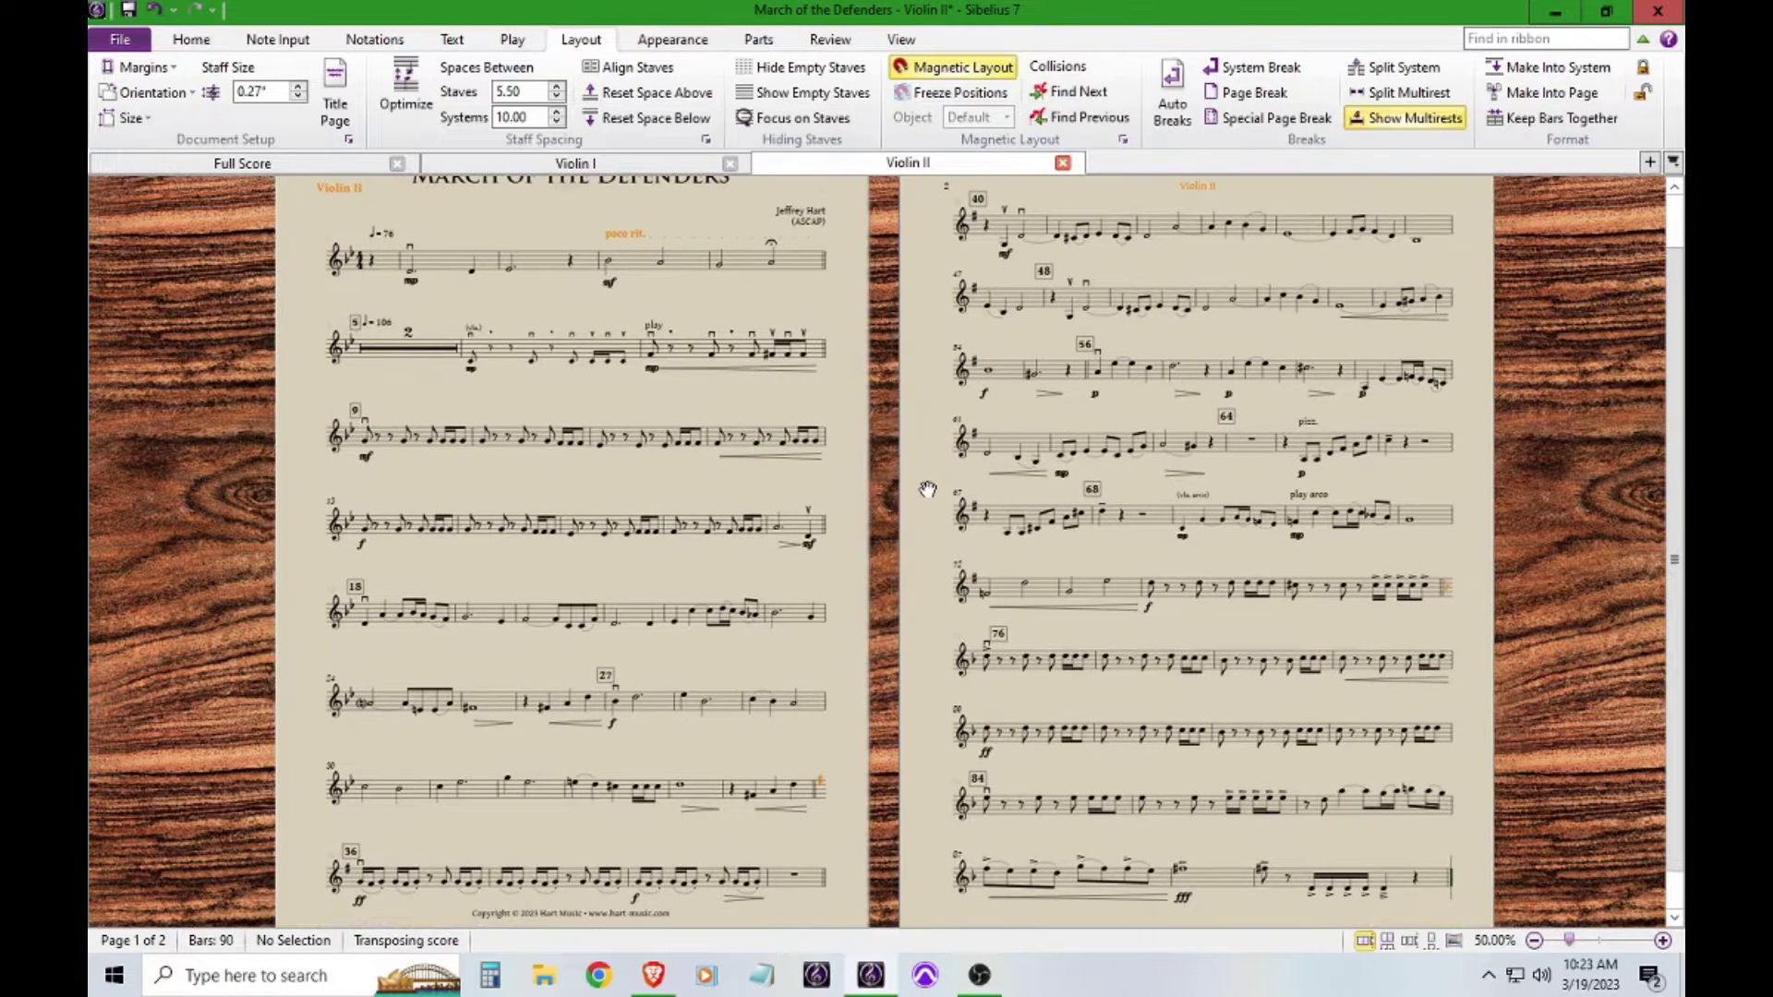
- Return to the full score and open the Viola part from the first full bar of its staff
left_click(257, 164)
left_click(547, 436)
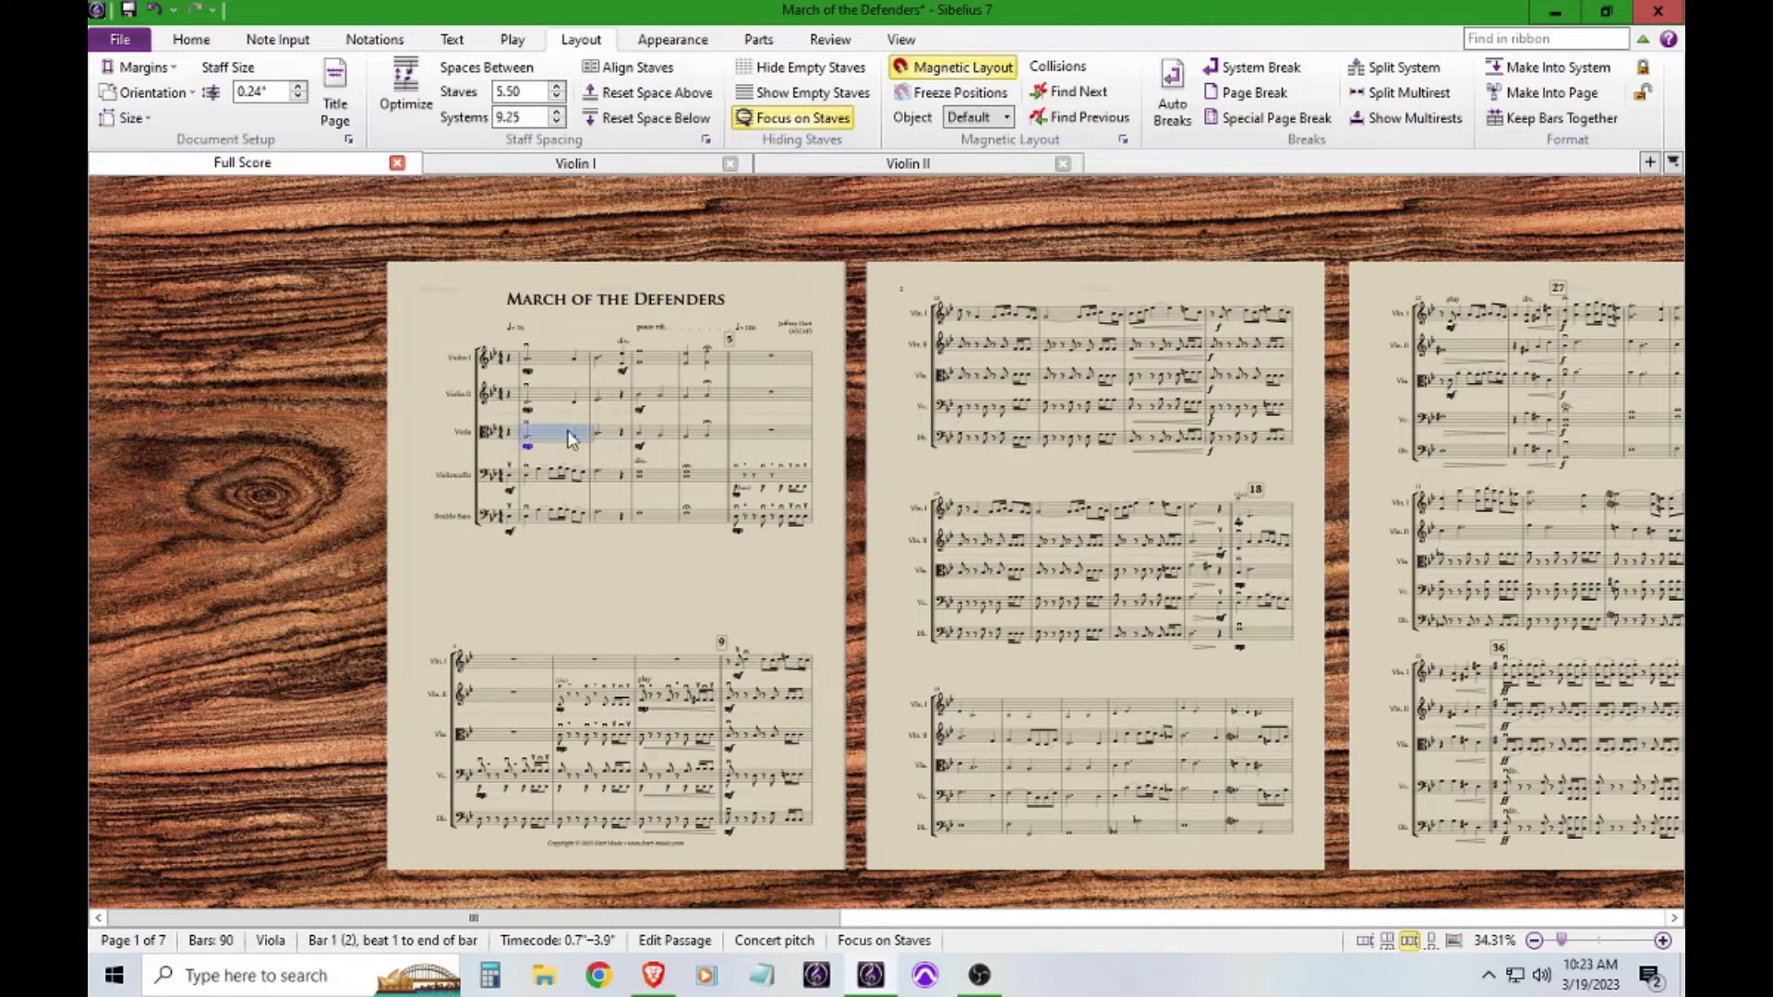
key("w")
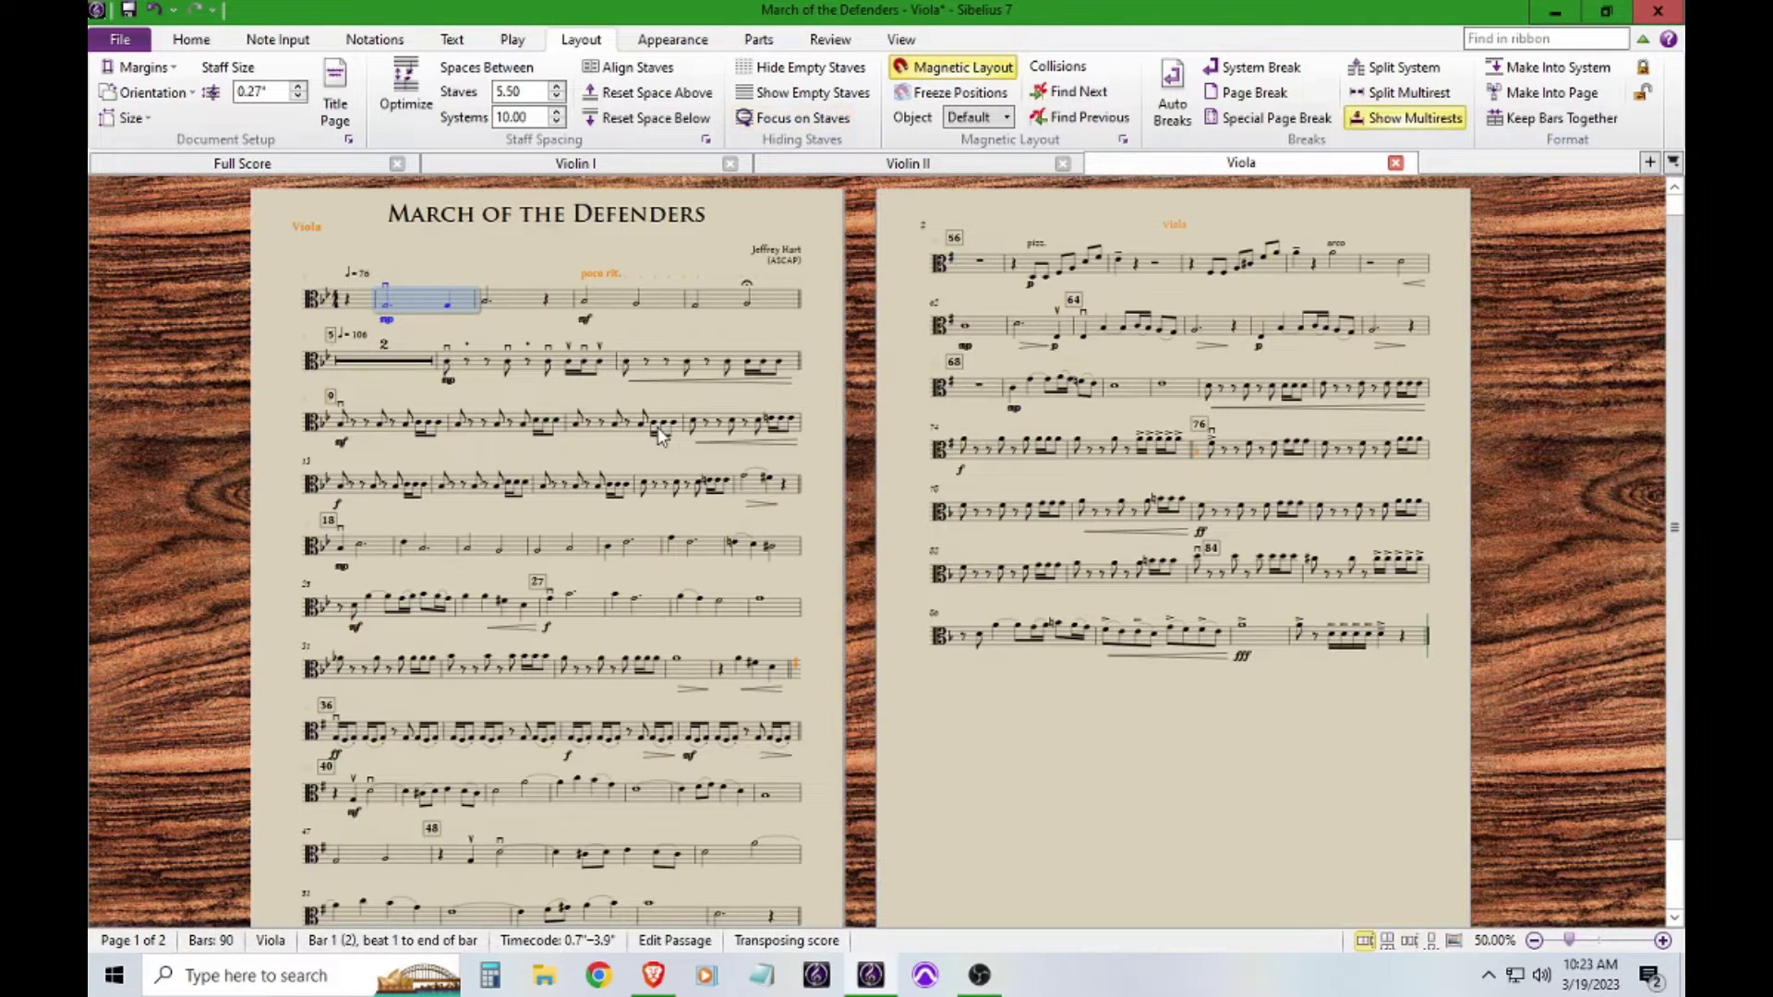
- Nudge the copyright line on page 1 of the Viola part down, clear of the hairpin below the last system
left_click_drag(1067, 755, 1064, 693)
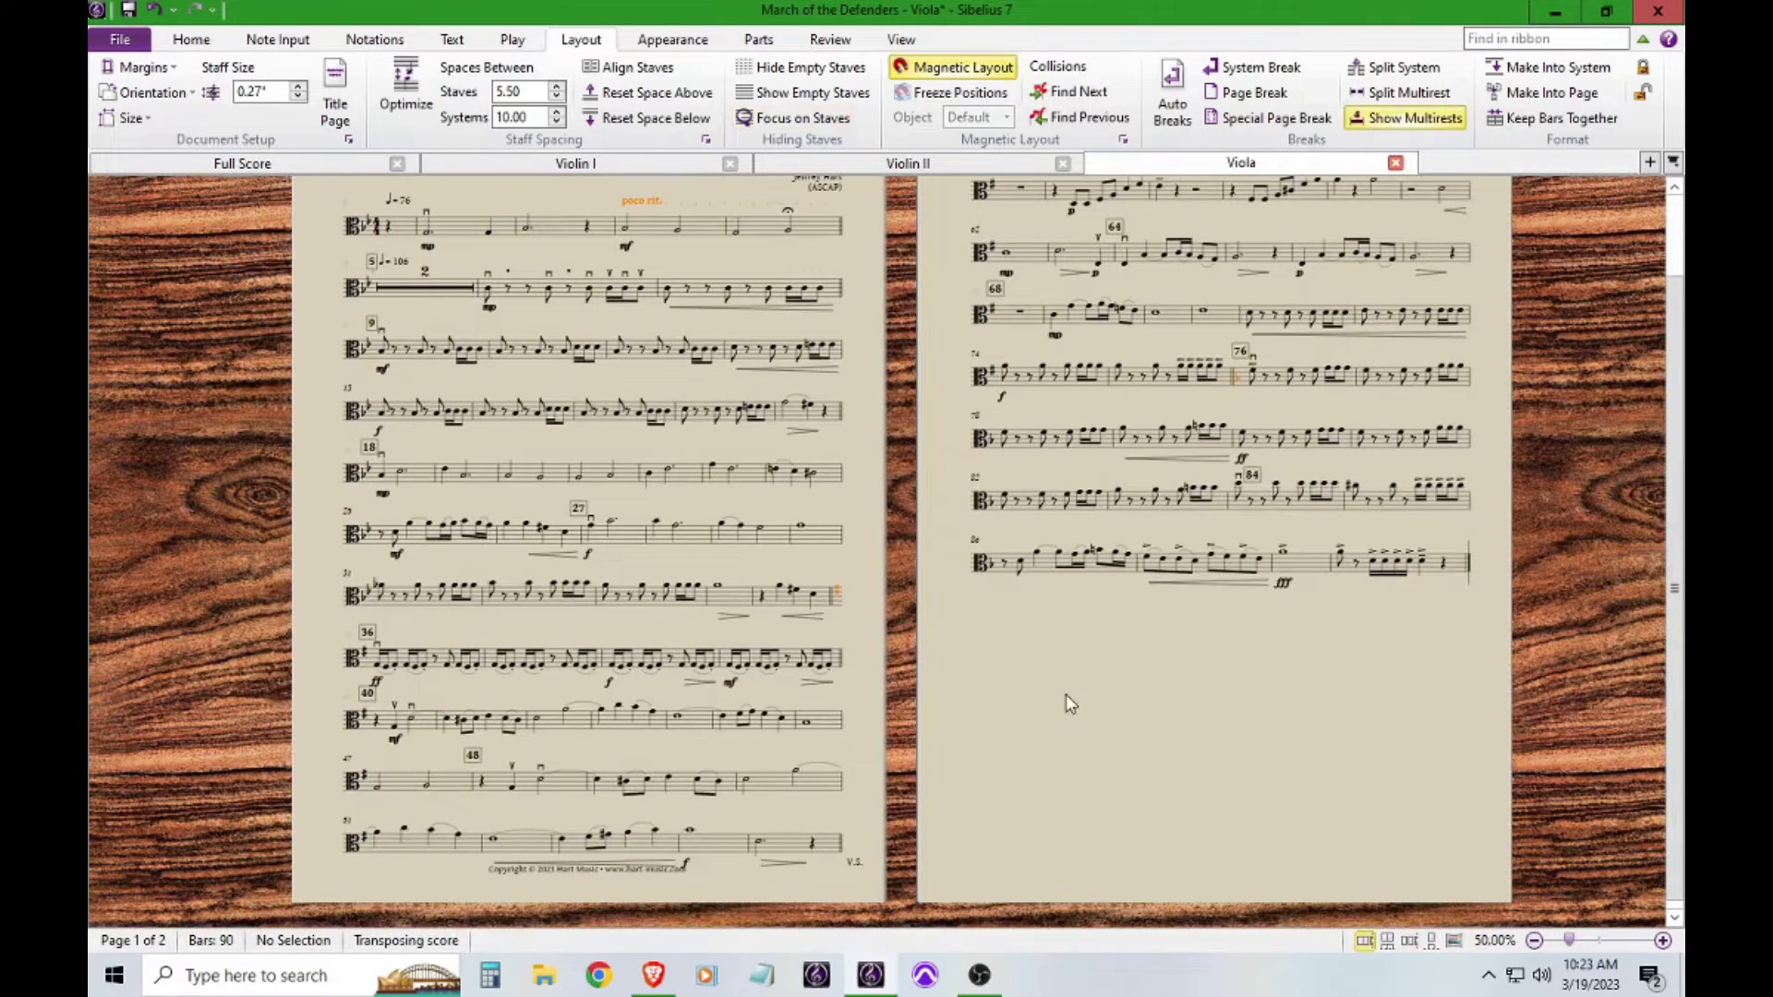
scroll(1066, 694, "up", 3)
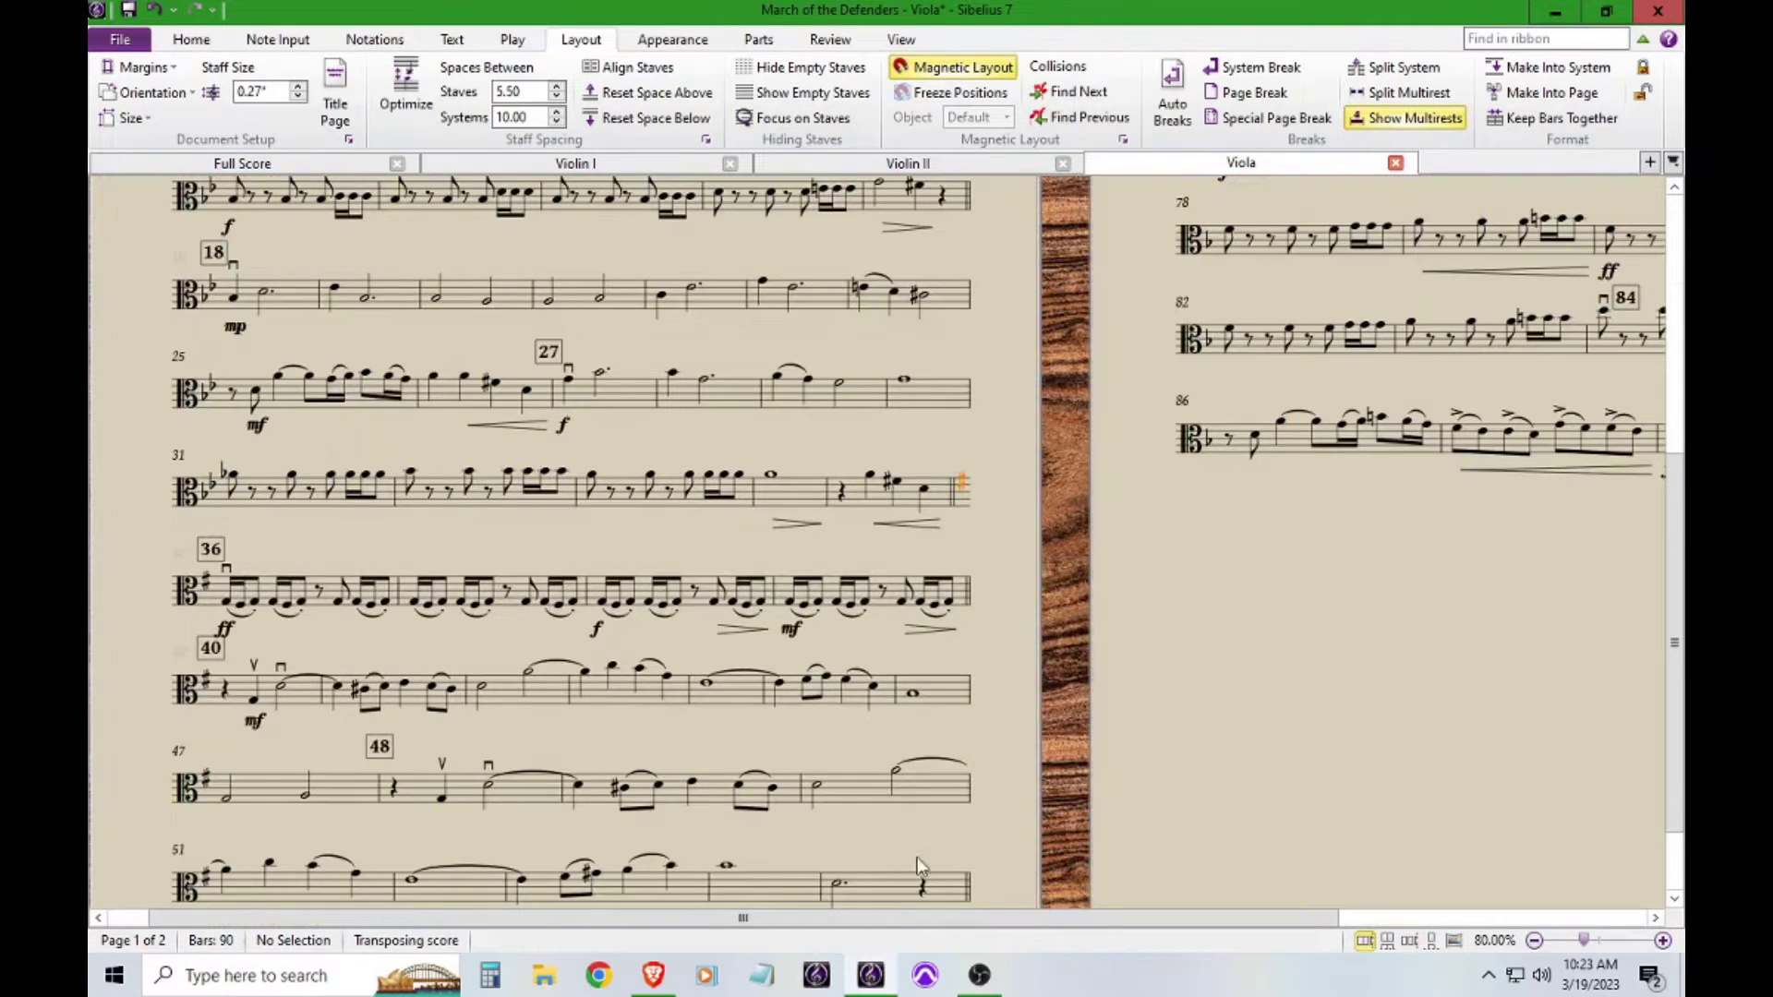
left_click_drag(785, 741, 824, 674)
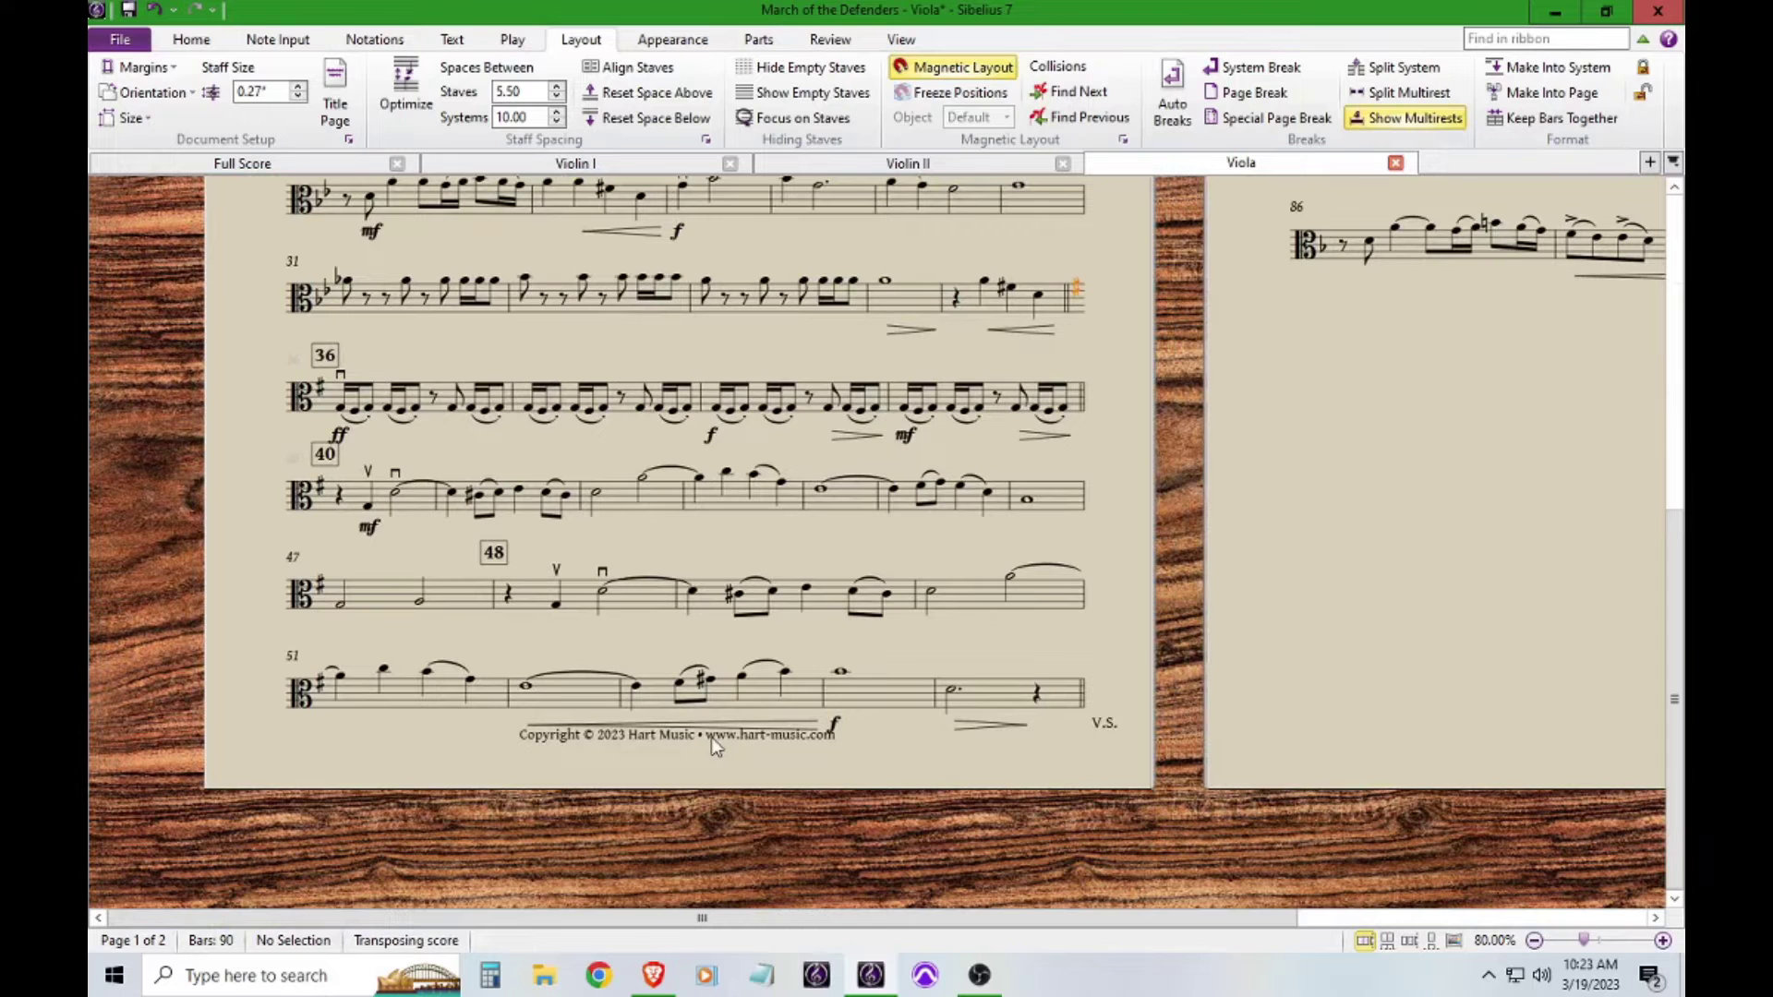
left_click(711, 737)
key("Down")
key("Down")
key("Down")
key("Down")
key("Down")
key("Down")
key("Down")
key("Down")
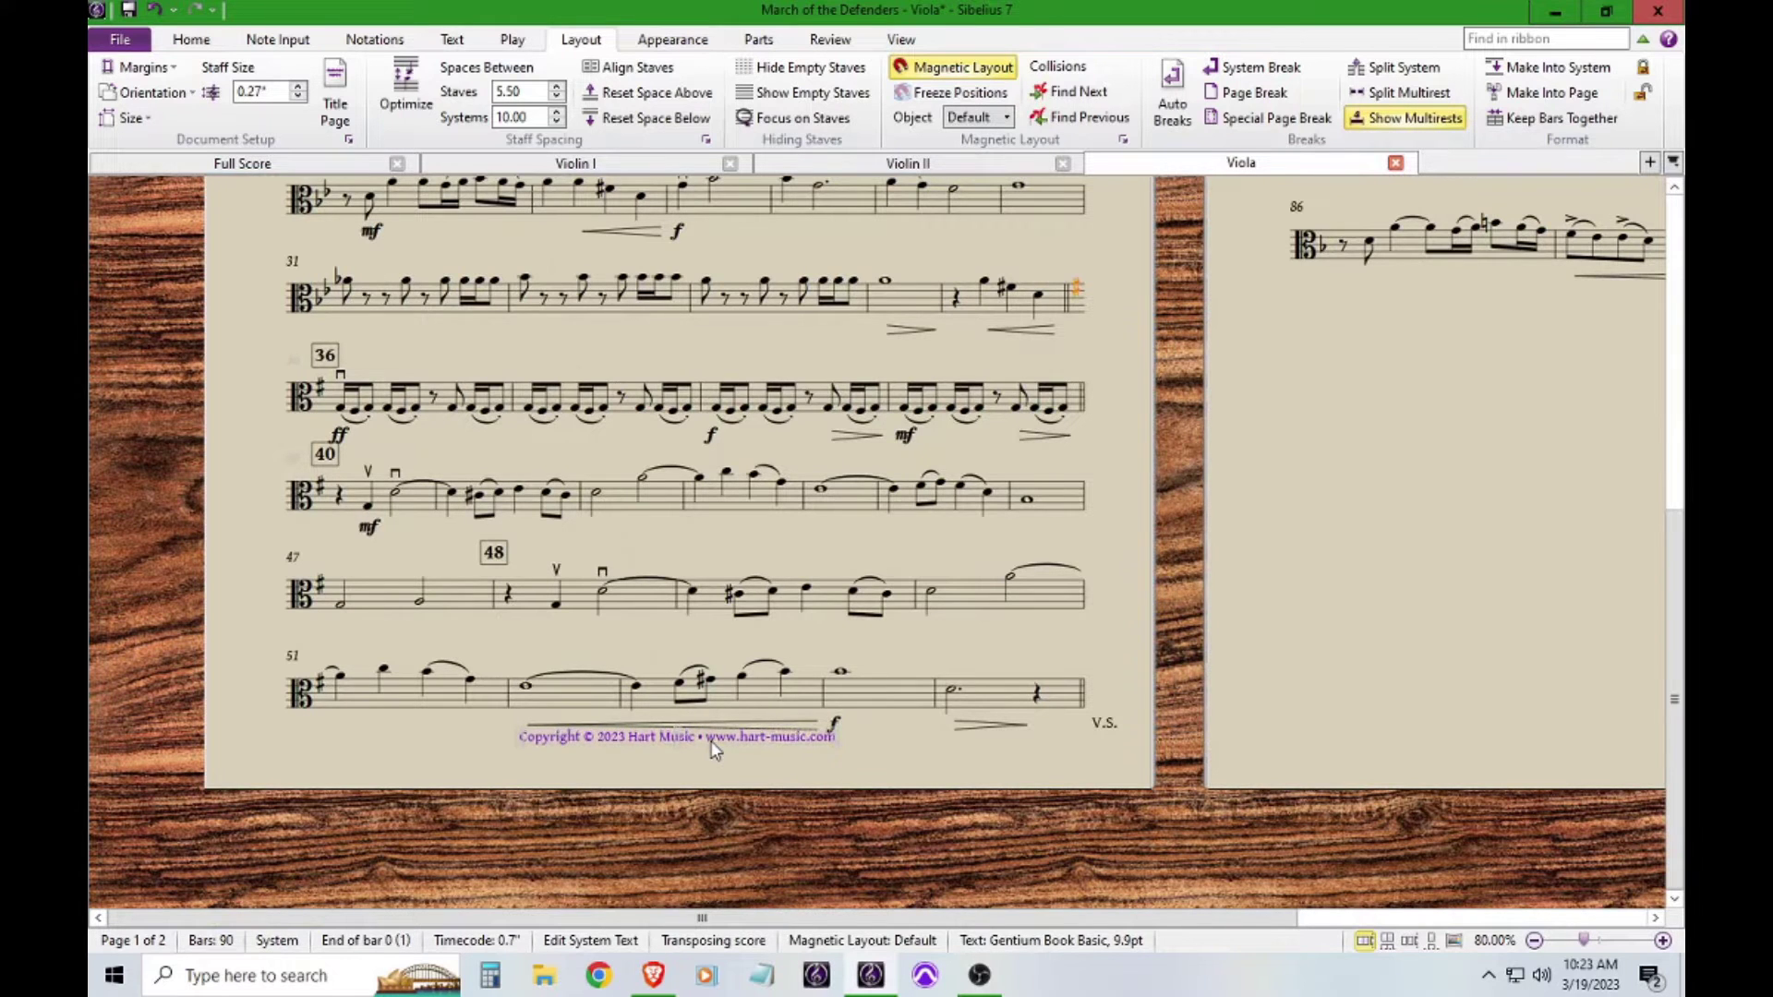
key("Down")
key("Down")
key("Down")
key("Down")
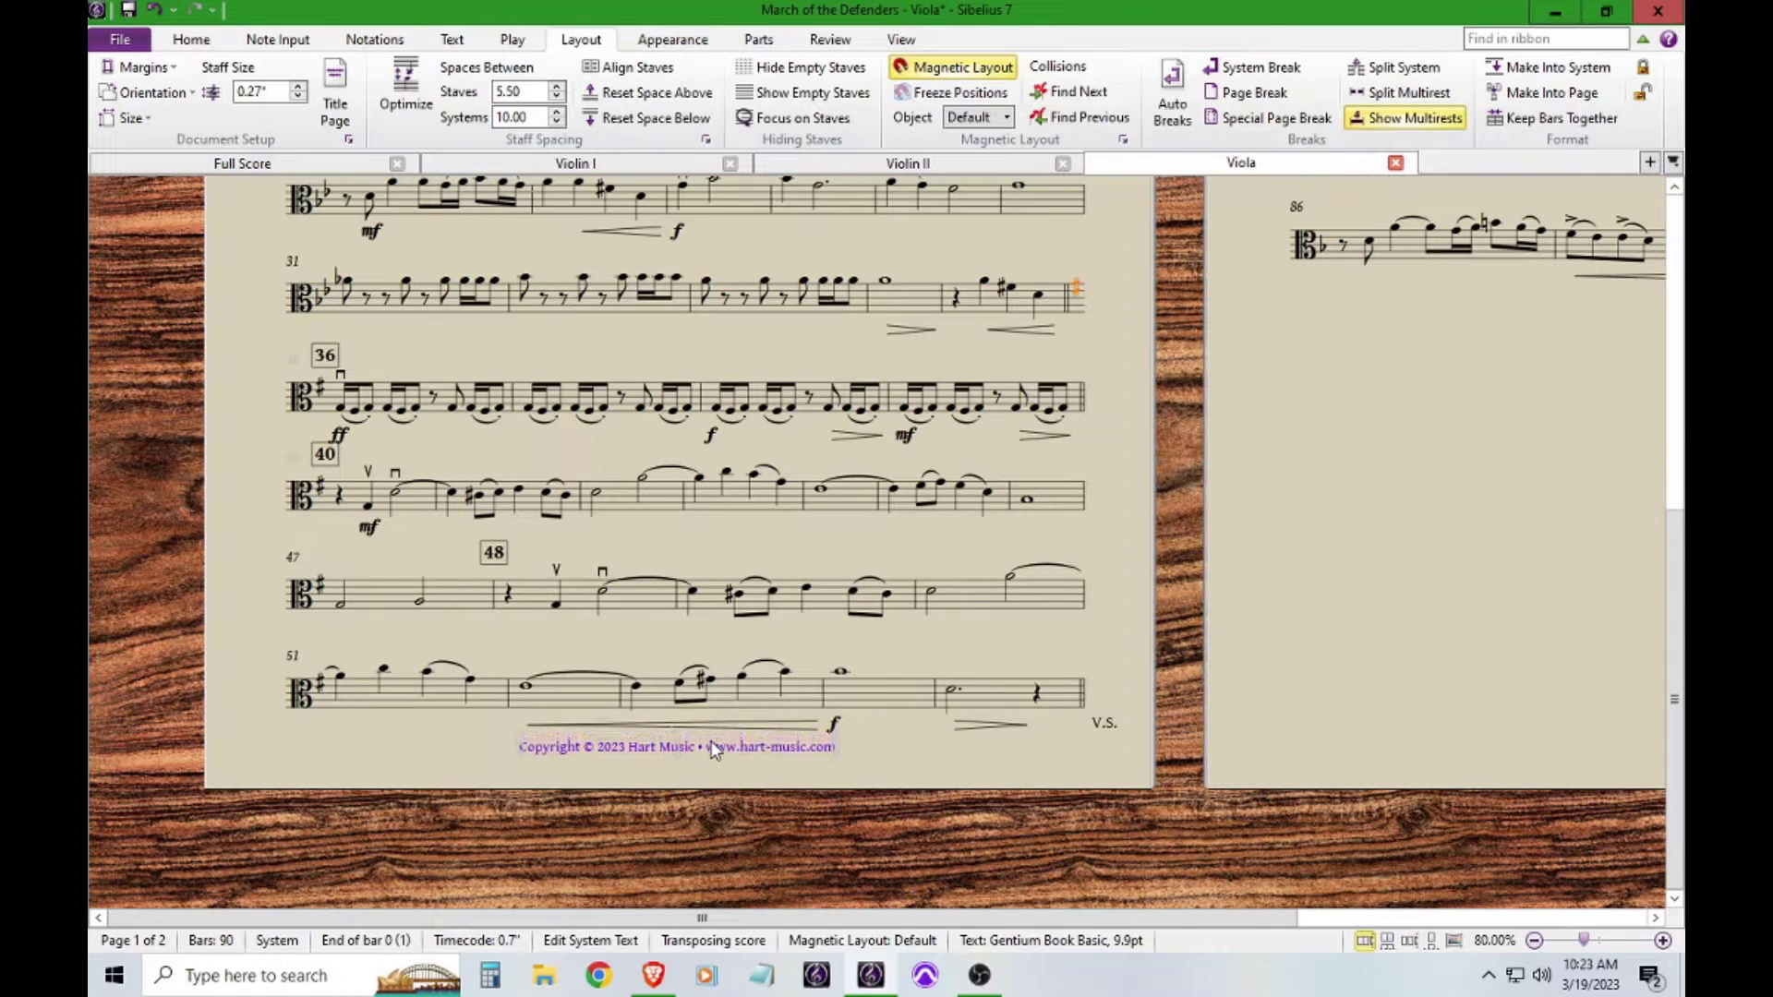
key("Escape")
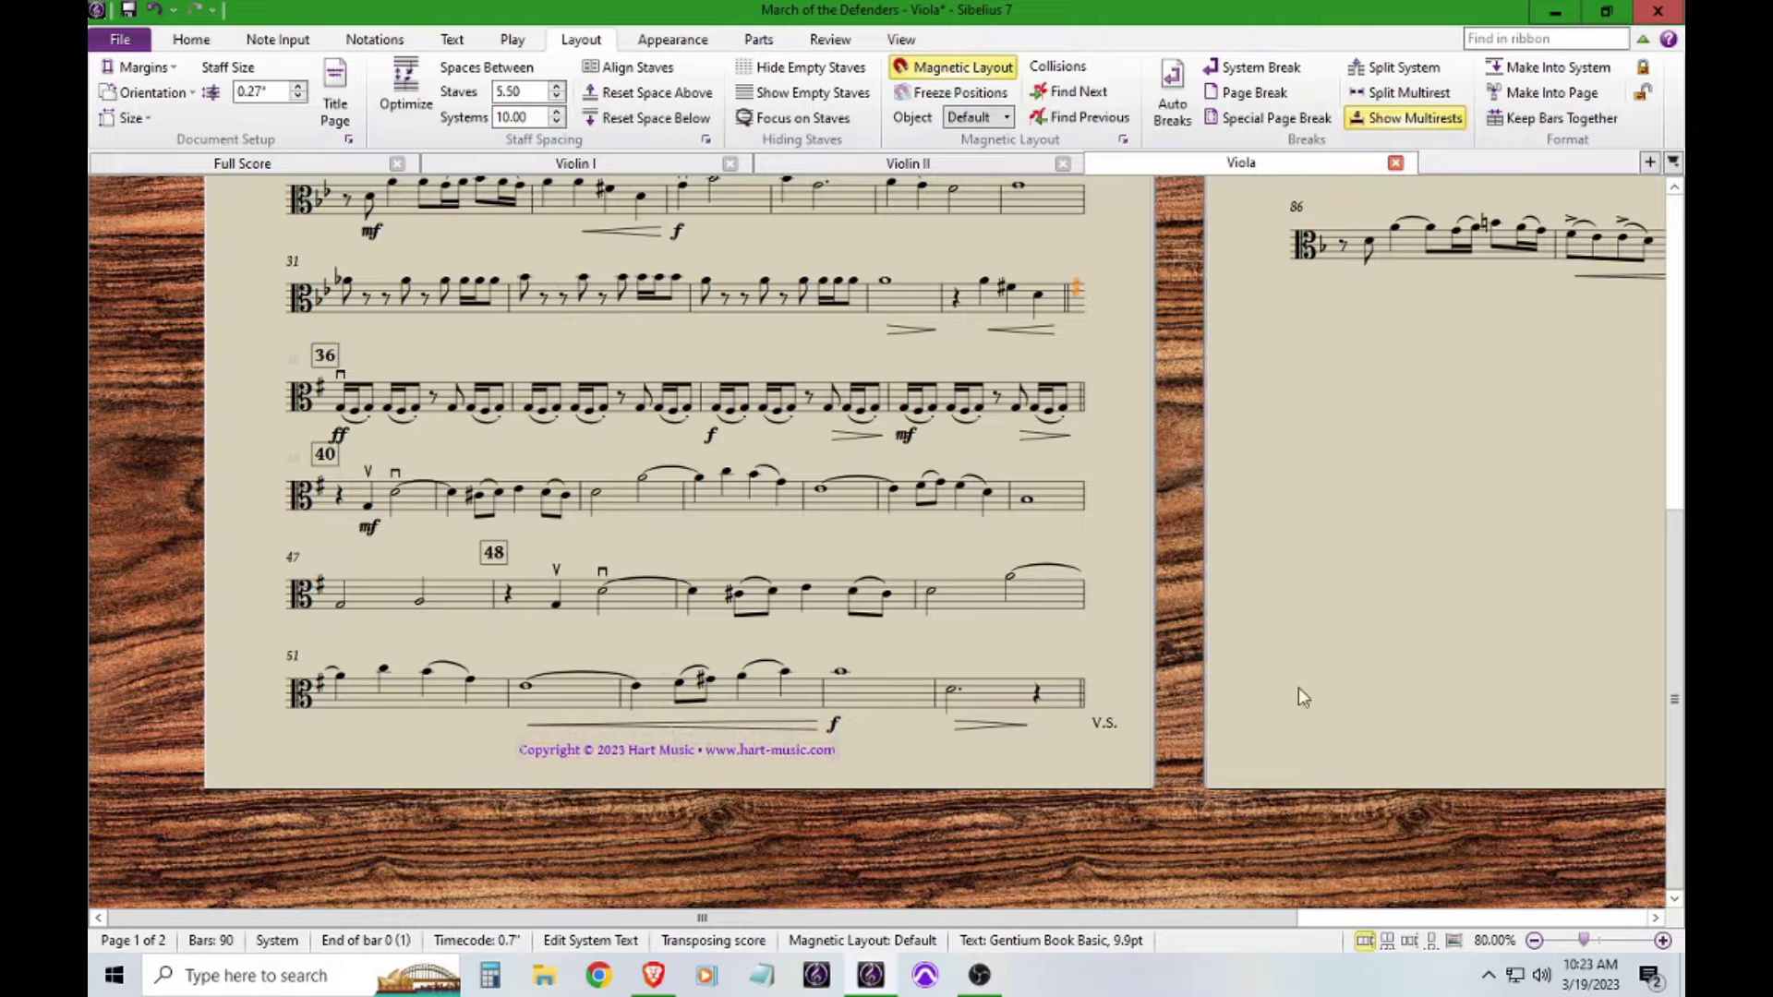
- Examine the Viola part's two-page layout and select the barline ending the system that starts at rehearsal mark 40
left_click(1534, 940)
left_click(1534, 940)
left_click_drag(1466, 782, 1288, 748)
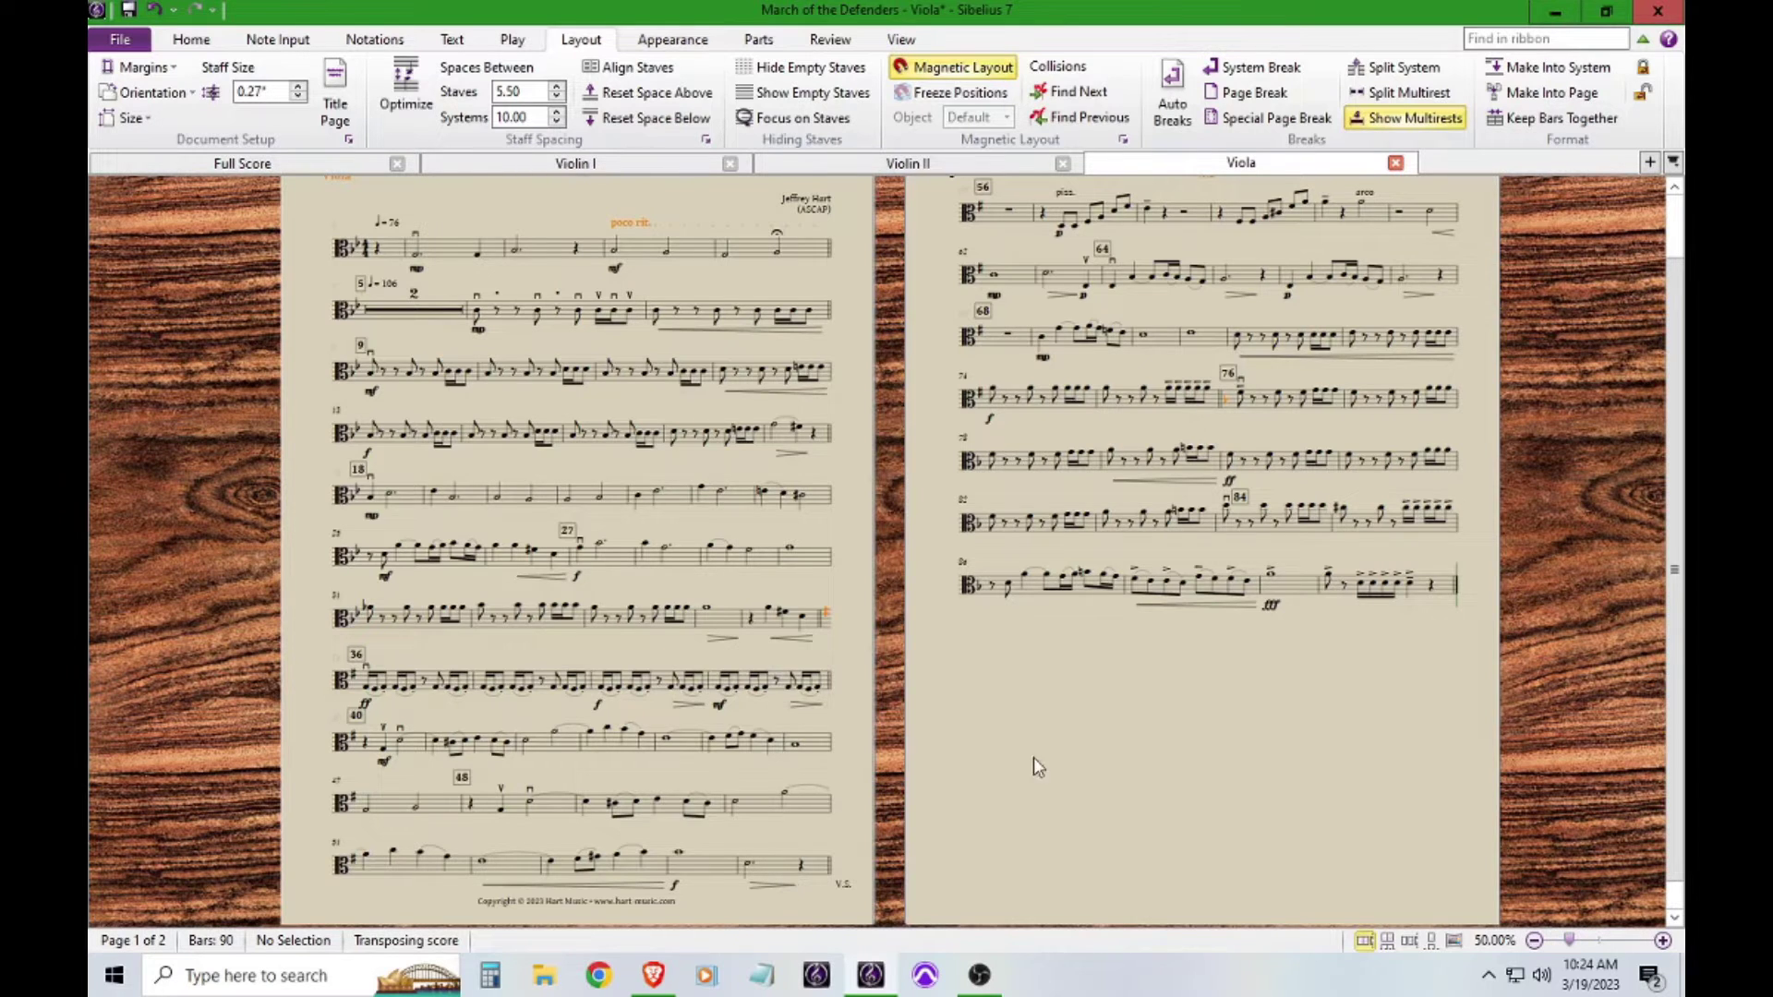
scroll(1016, 759, "up", 1)
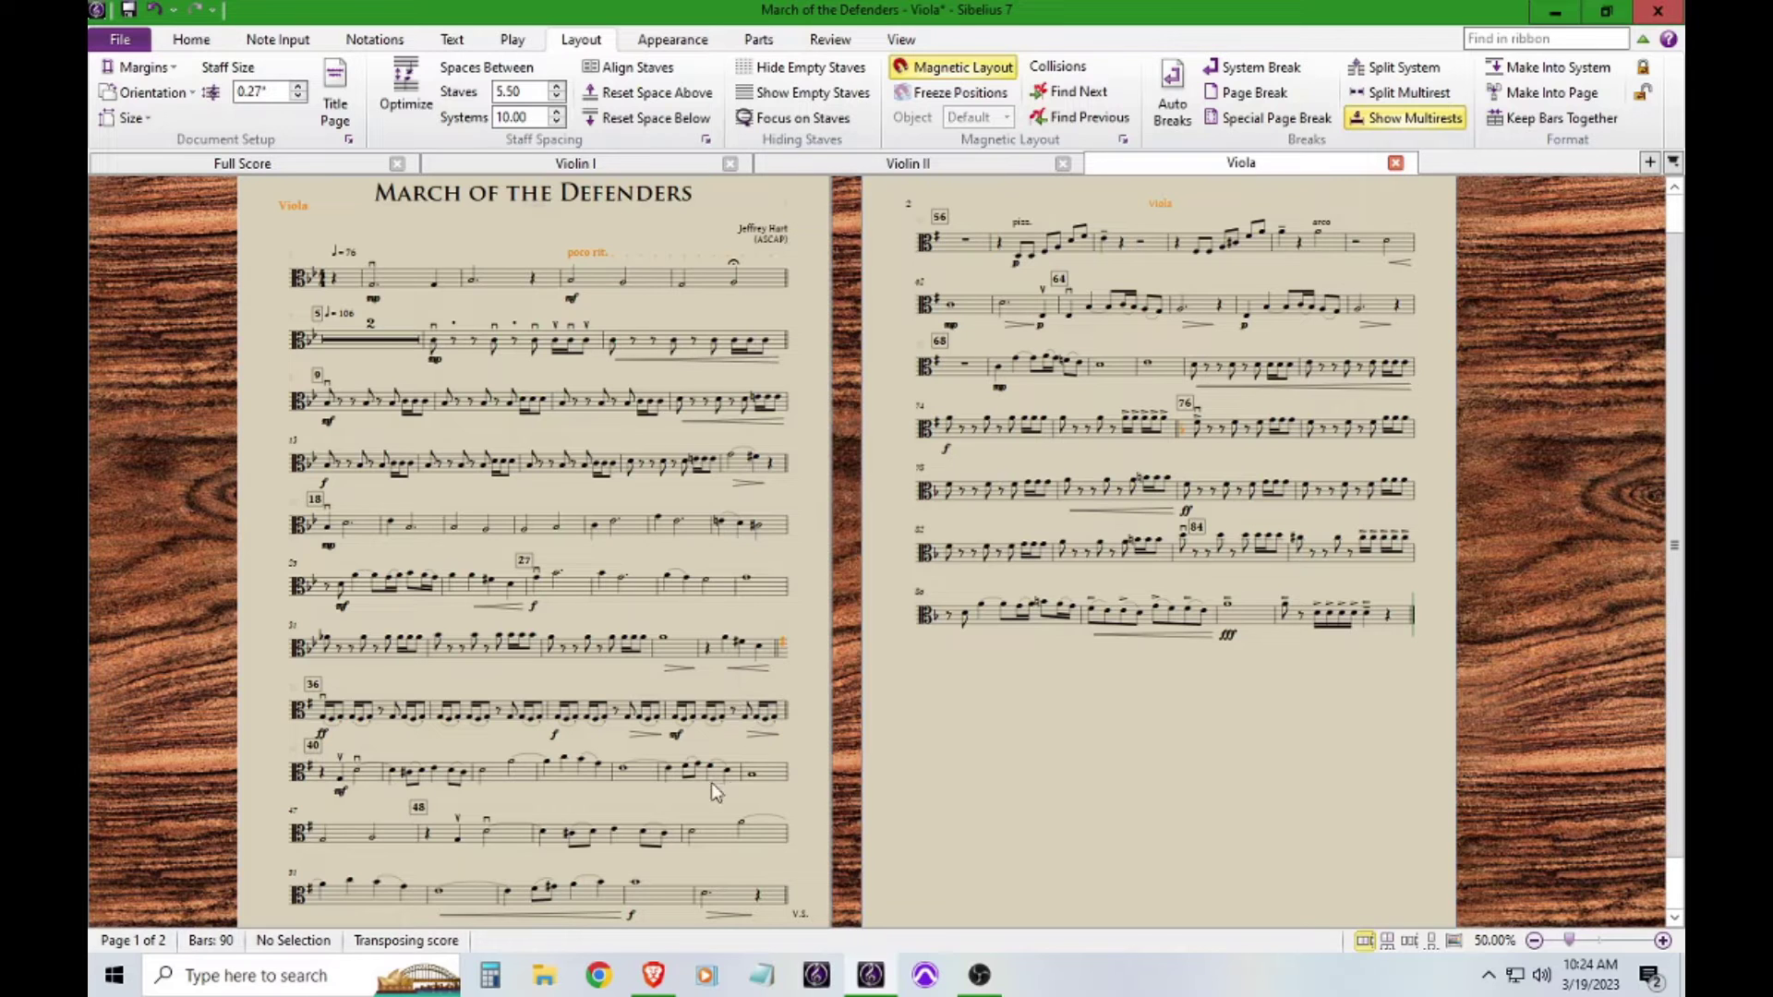
left_click(786, 775)
scroll(937, 854, "down", 2)
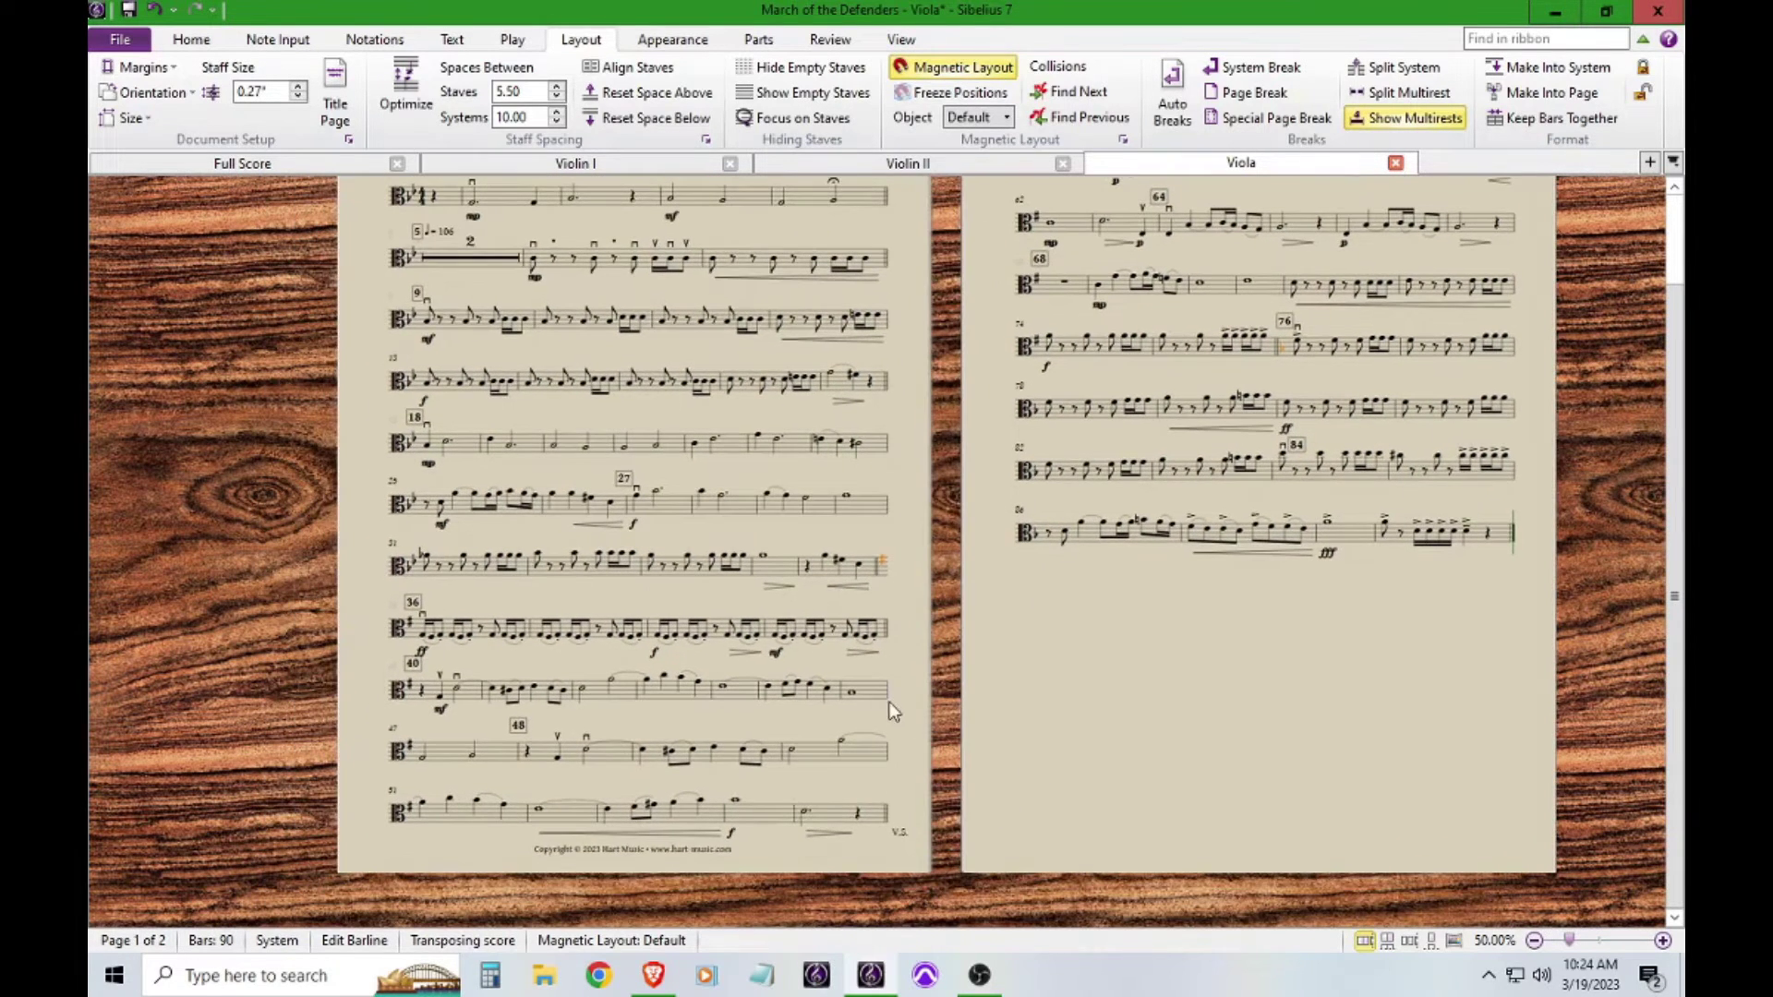
- Insert a page break in the Viola part at the barline ending the system that starts at rehearsal mark 40
left_click(1662, 940)
left_click(1662, 940)
left_click_drag(926, 740, 900, 595)
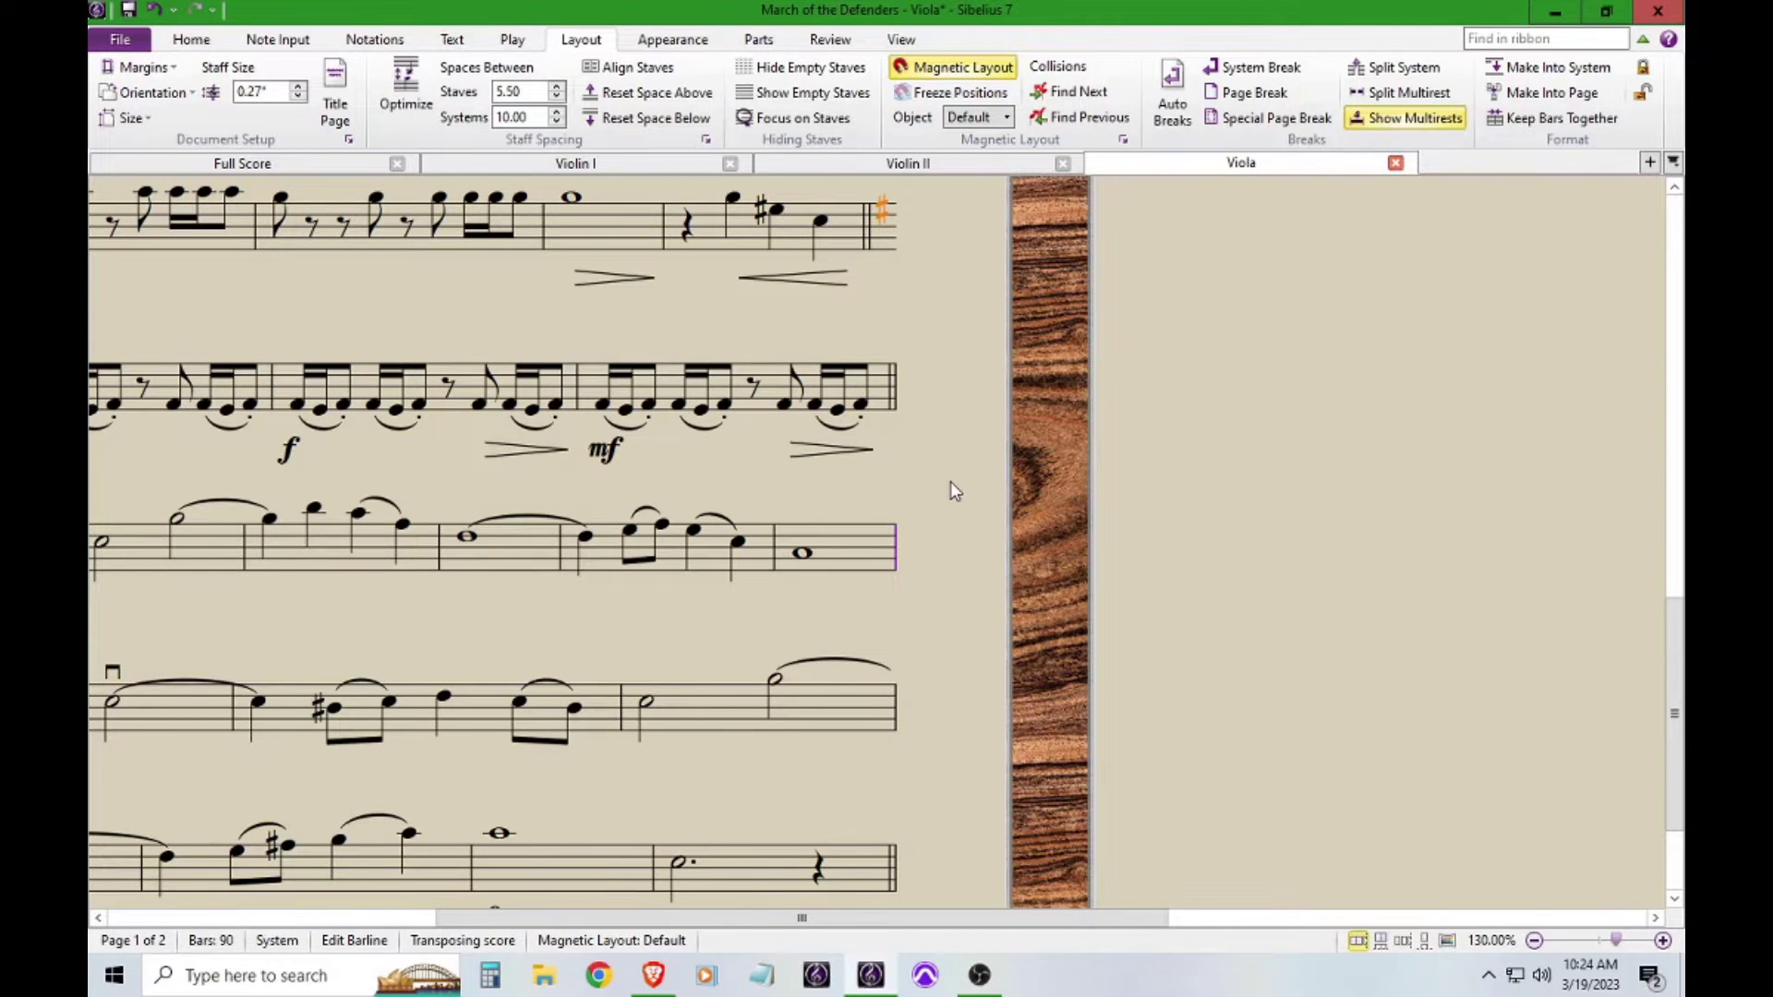
scroll(951, 482, "up", 3)
left_click(1216, 480)
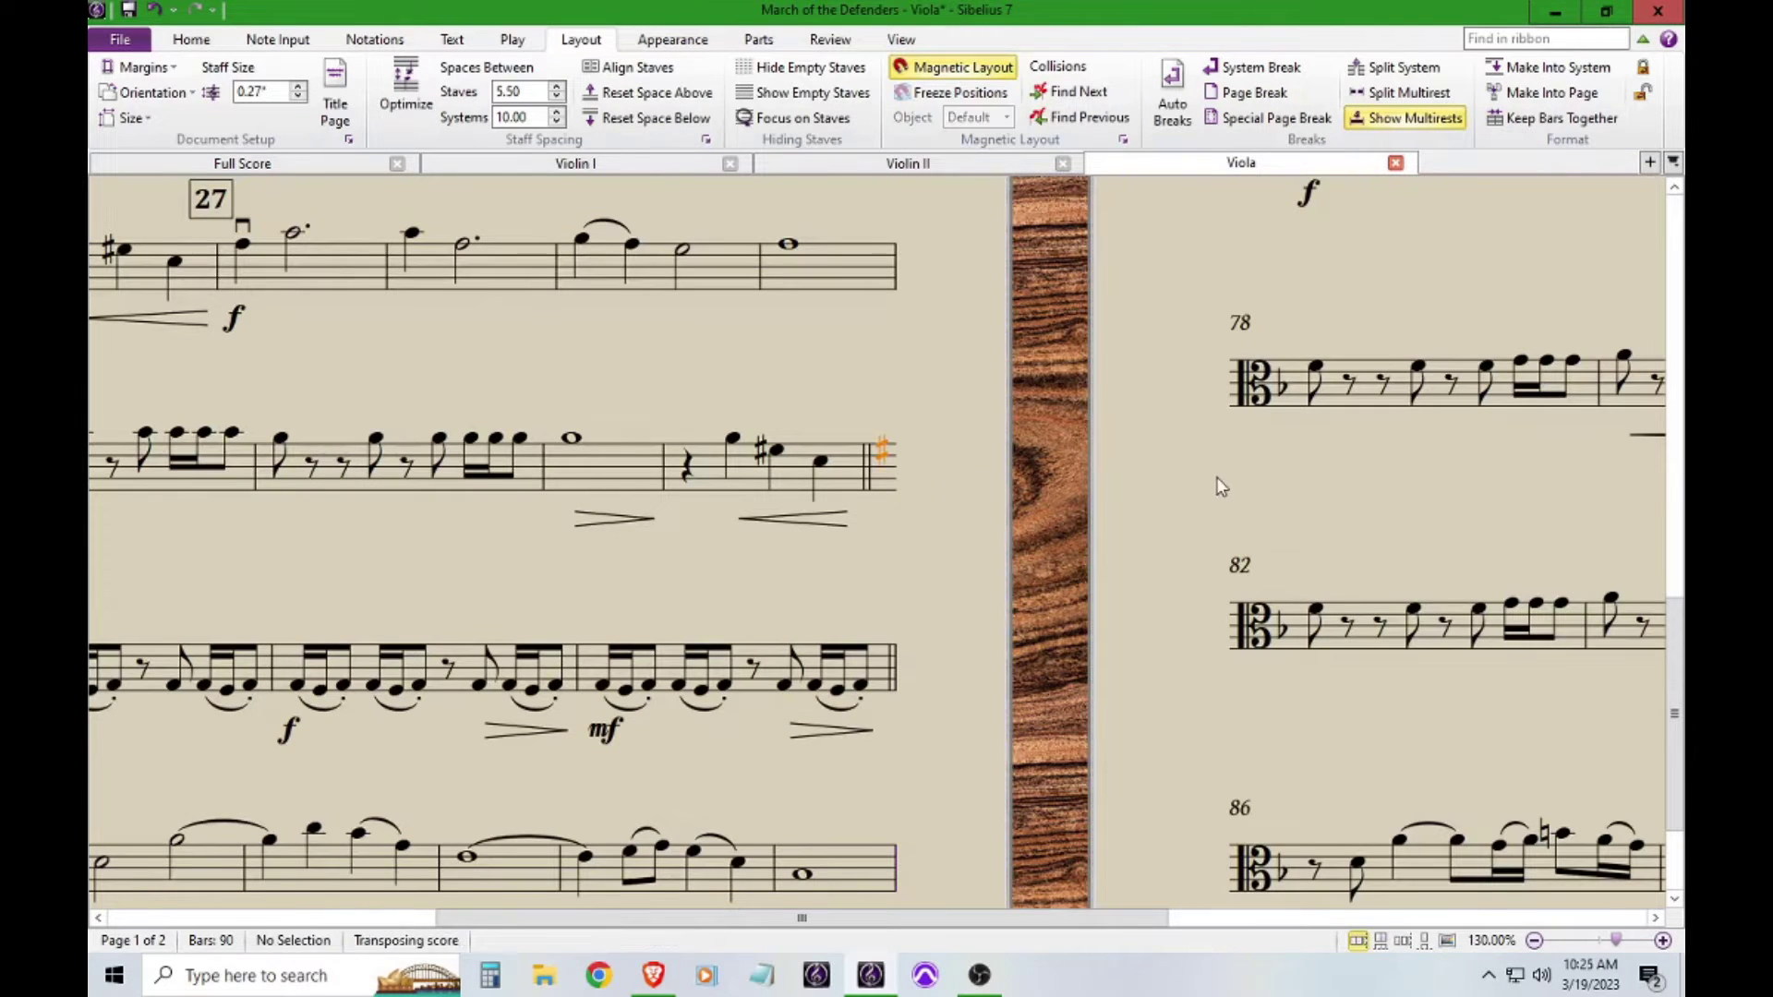
left_click(1535, 940)
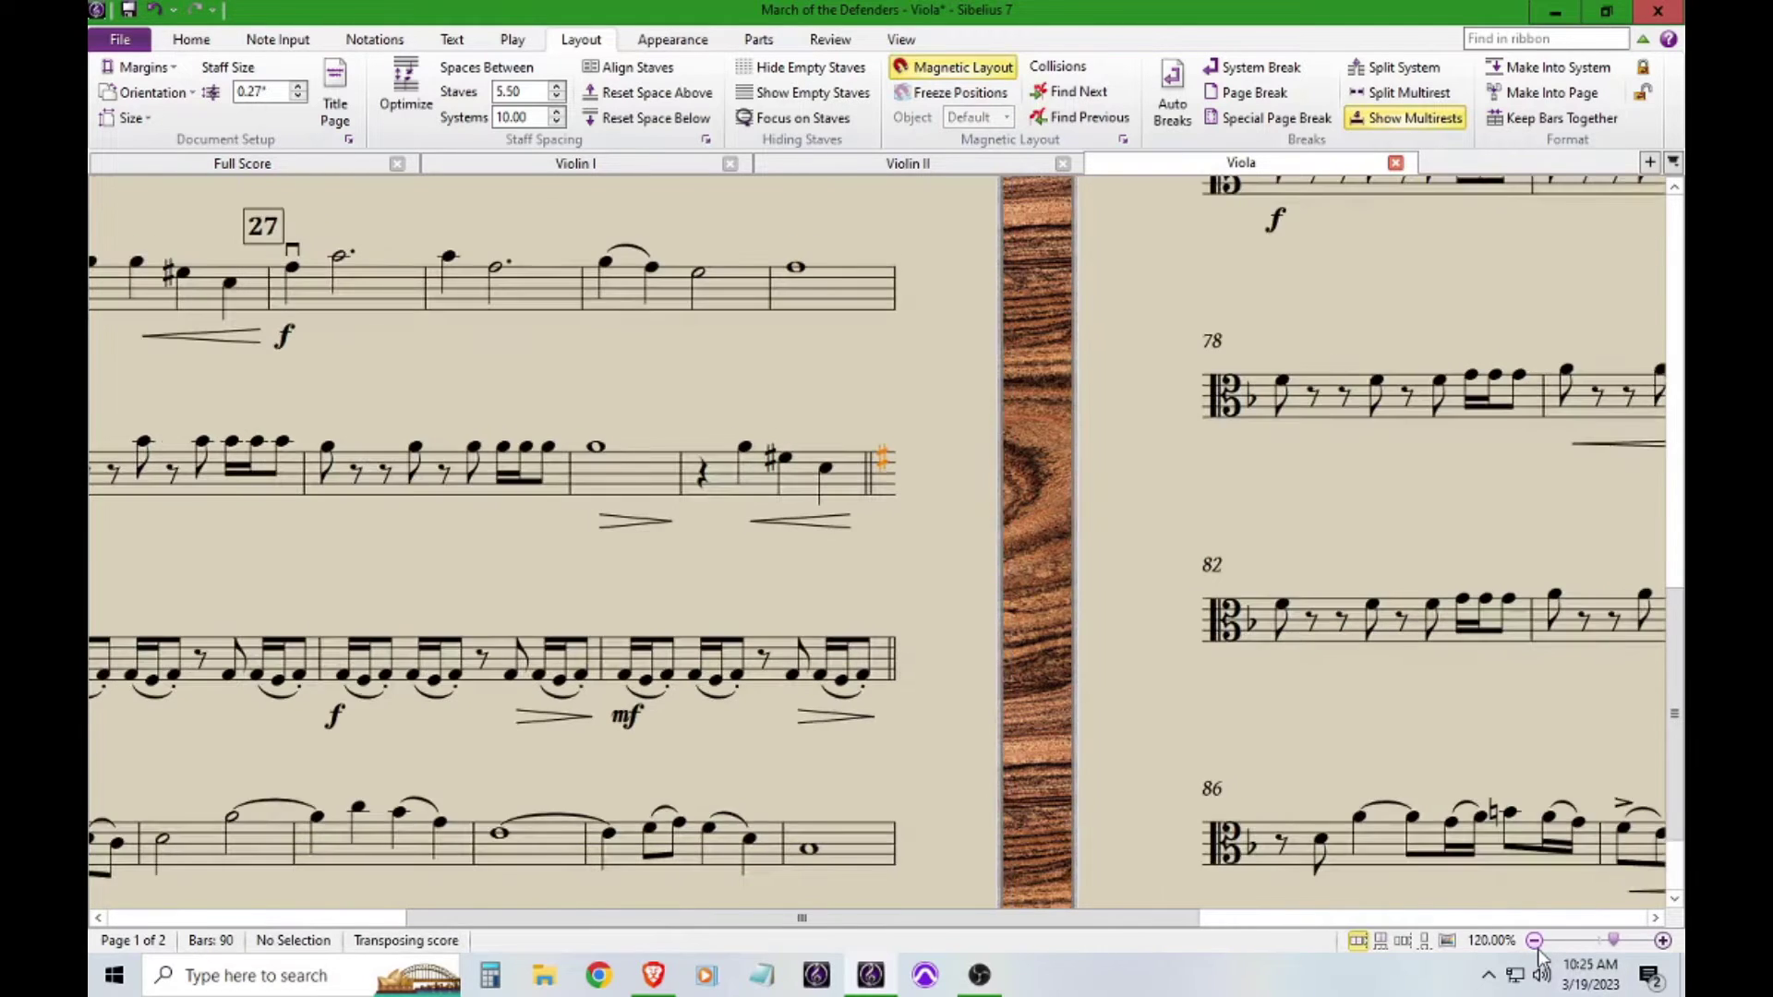
left_click(1535, 941)
left_click(1534, 941)
left_click(1535, 941)
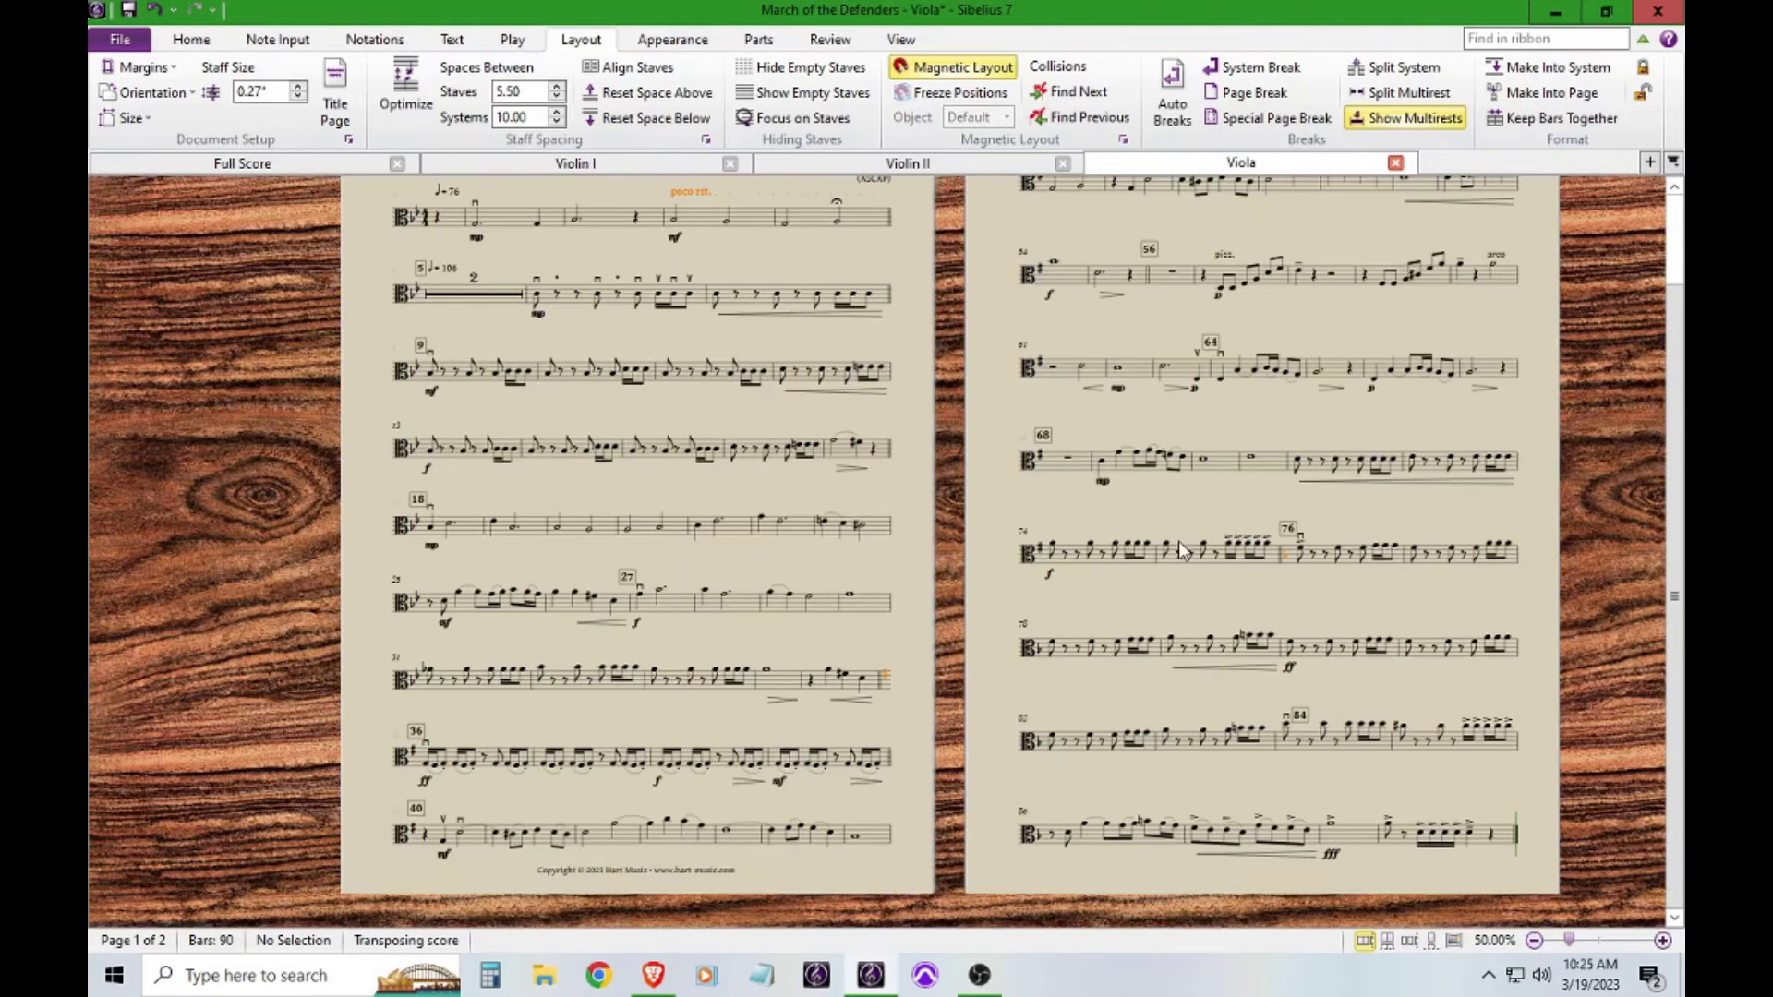
left_click_drag(1163, 501, 1084, 539)
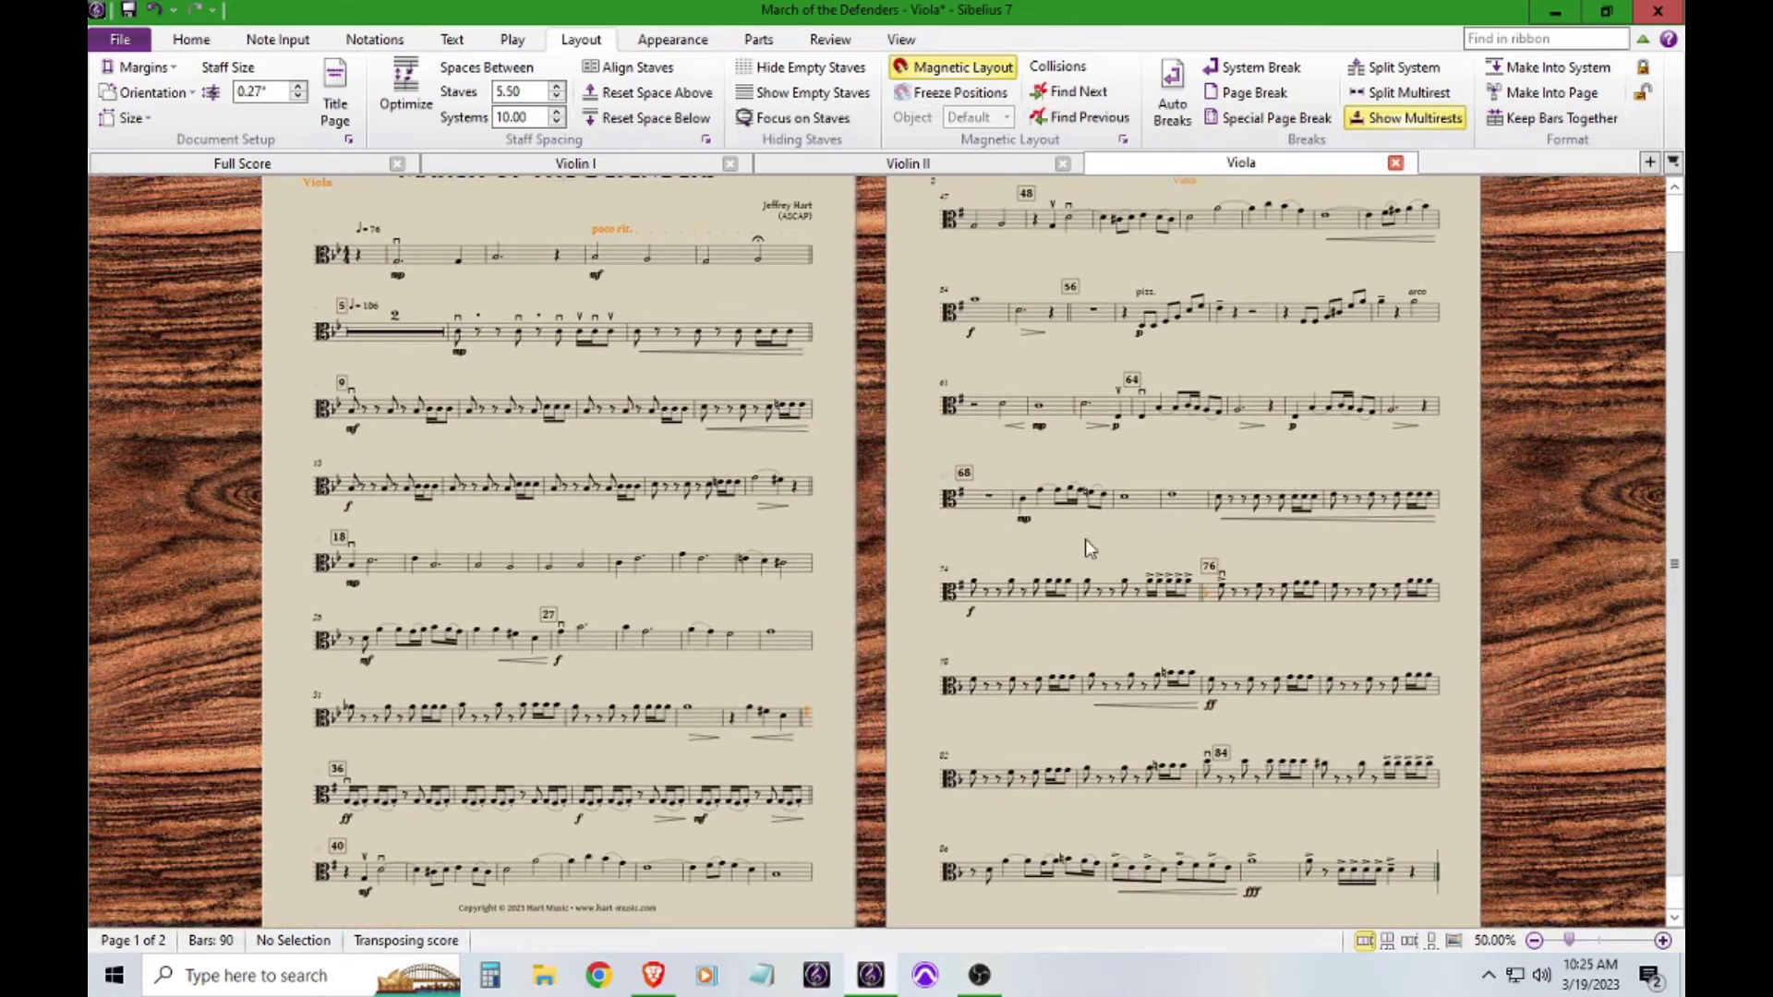
left_click(1535, 940)
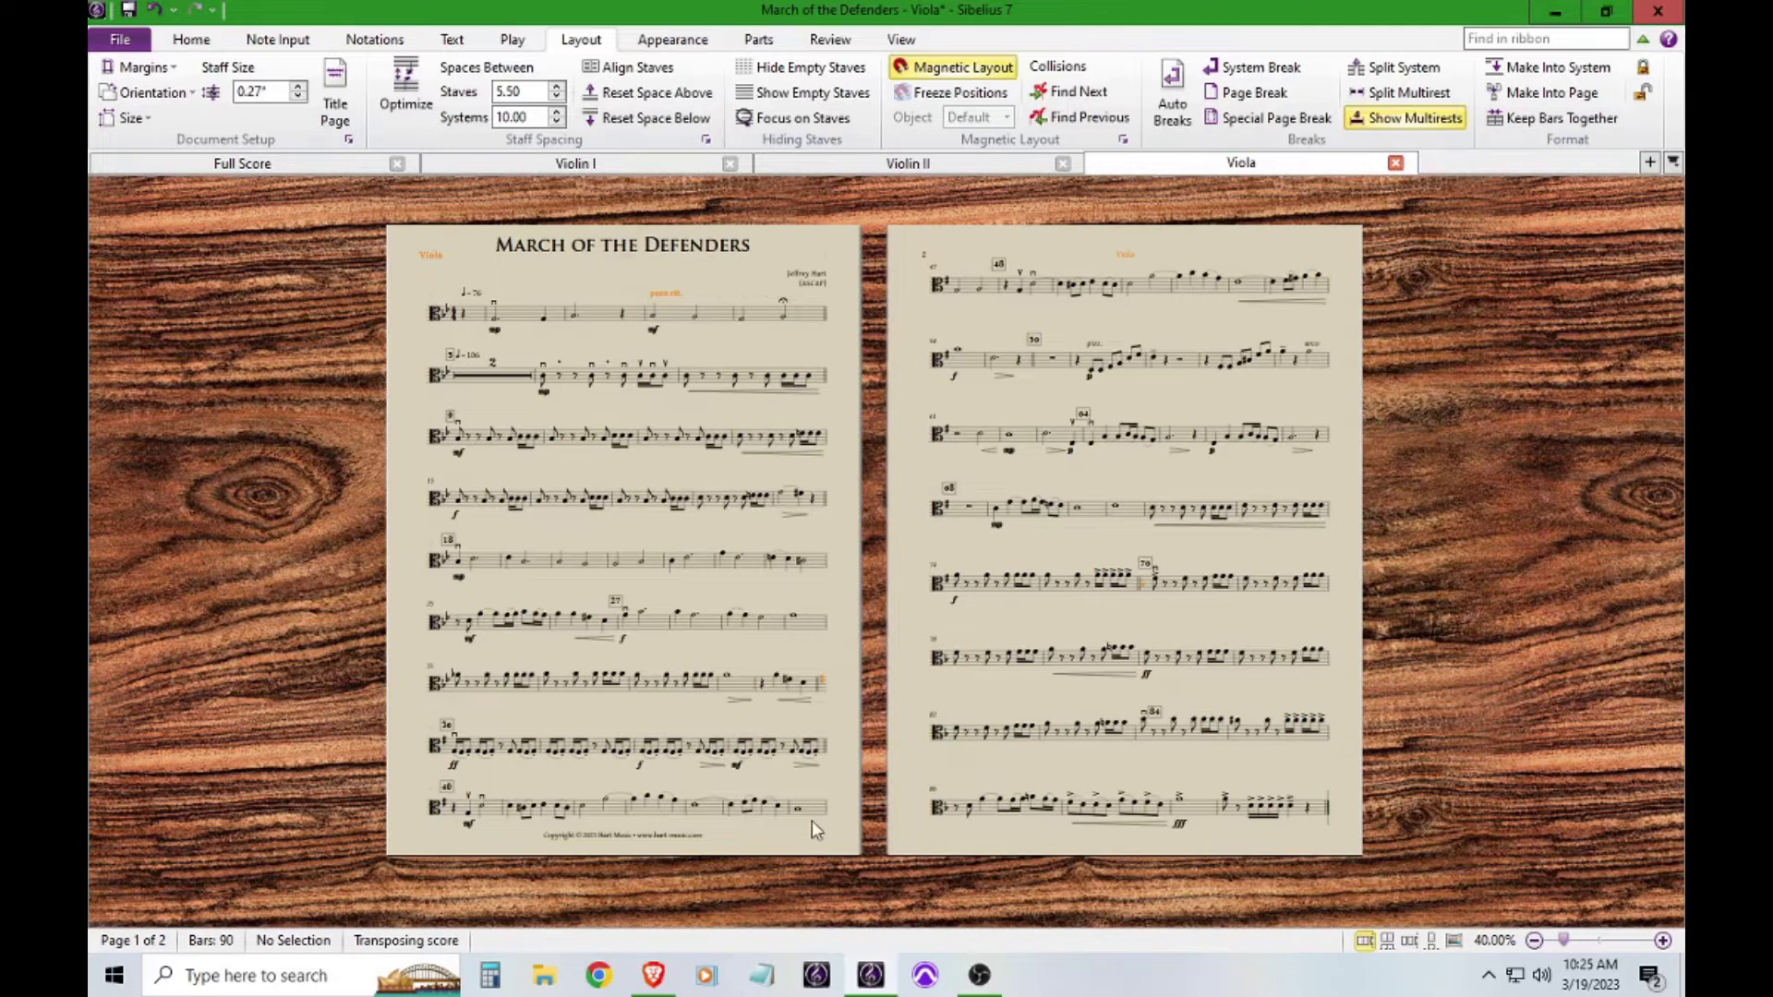
- Compare the Viola part's two-page layout with the page break removed, restore the break, and clear the selection
left_click(1057, 642)
key("Delete")
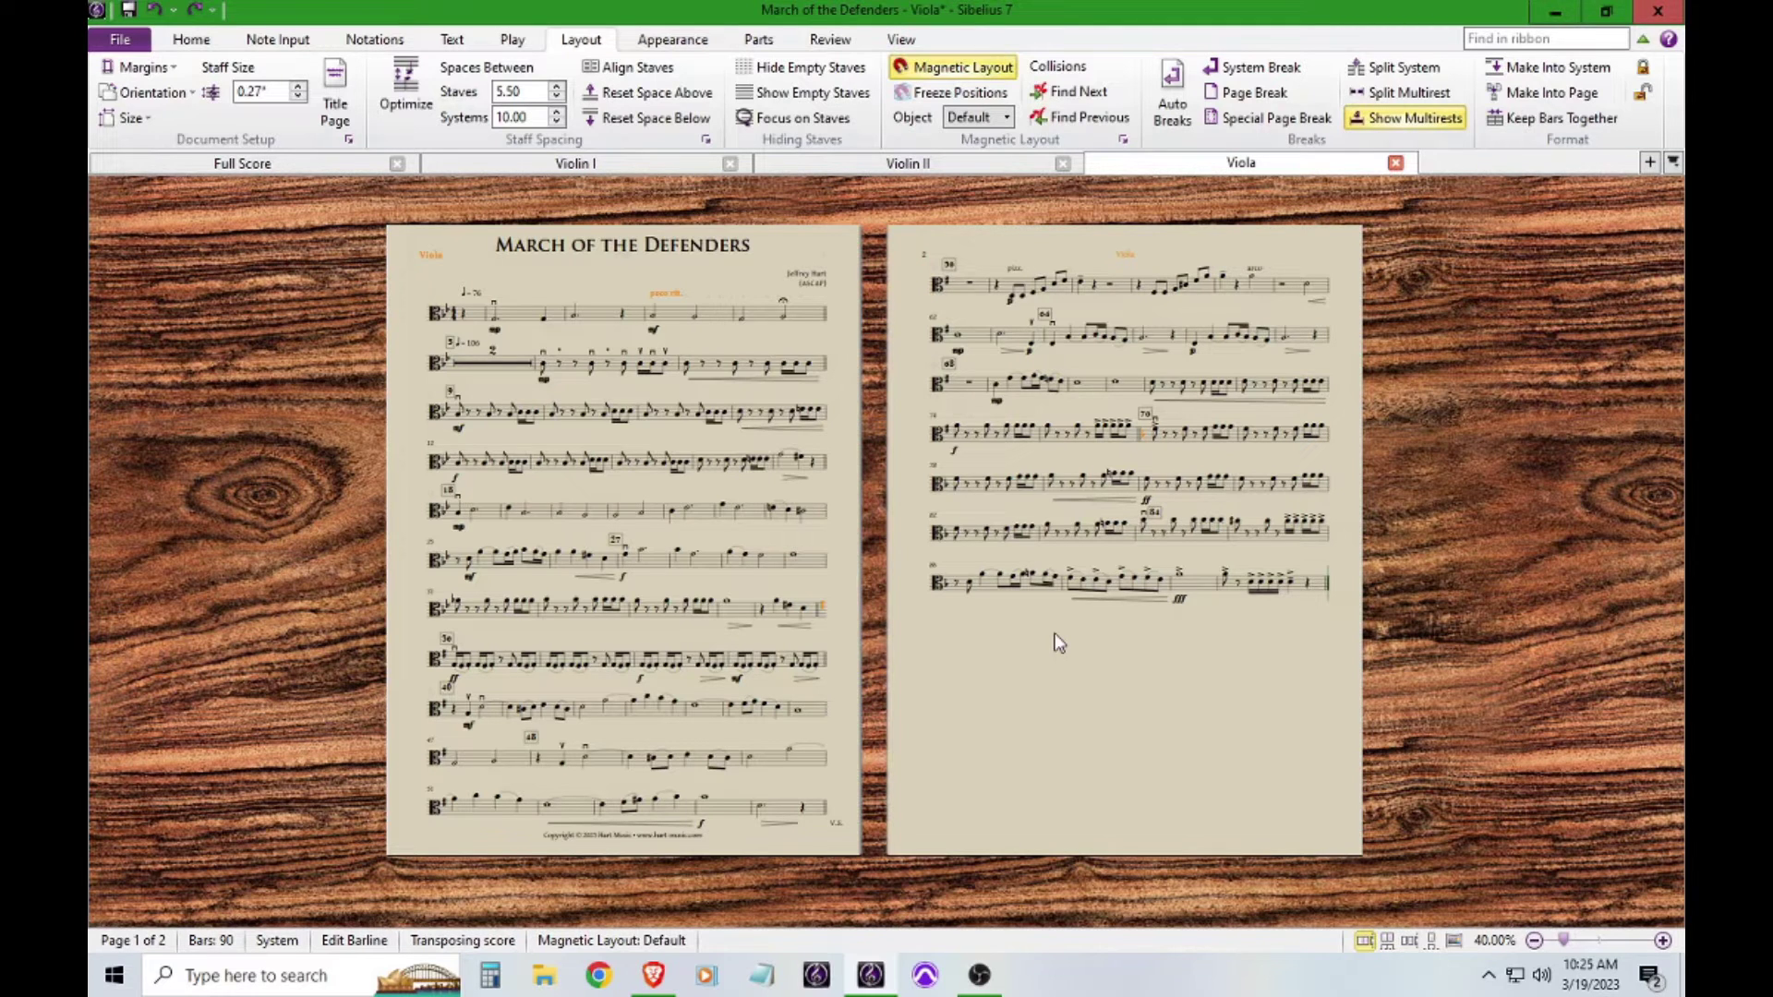
key("ctrl+z")
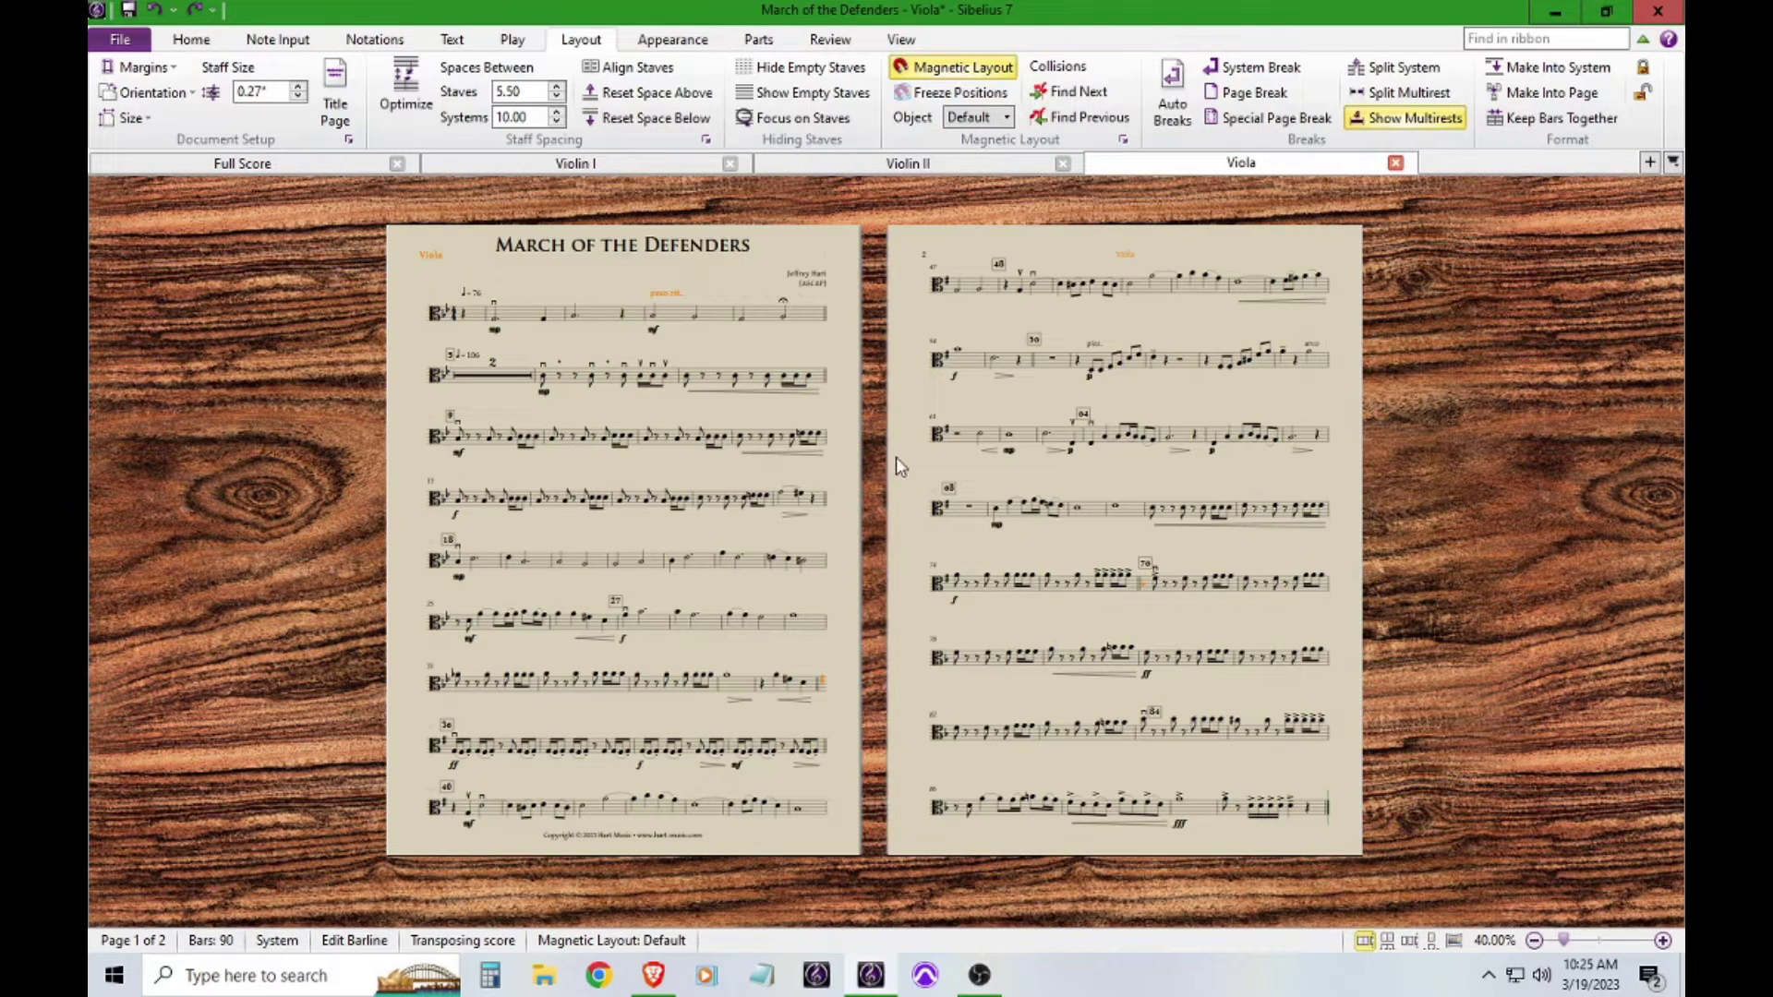
key("Escape")
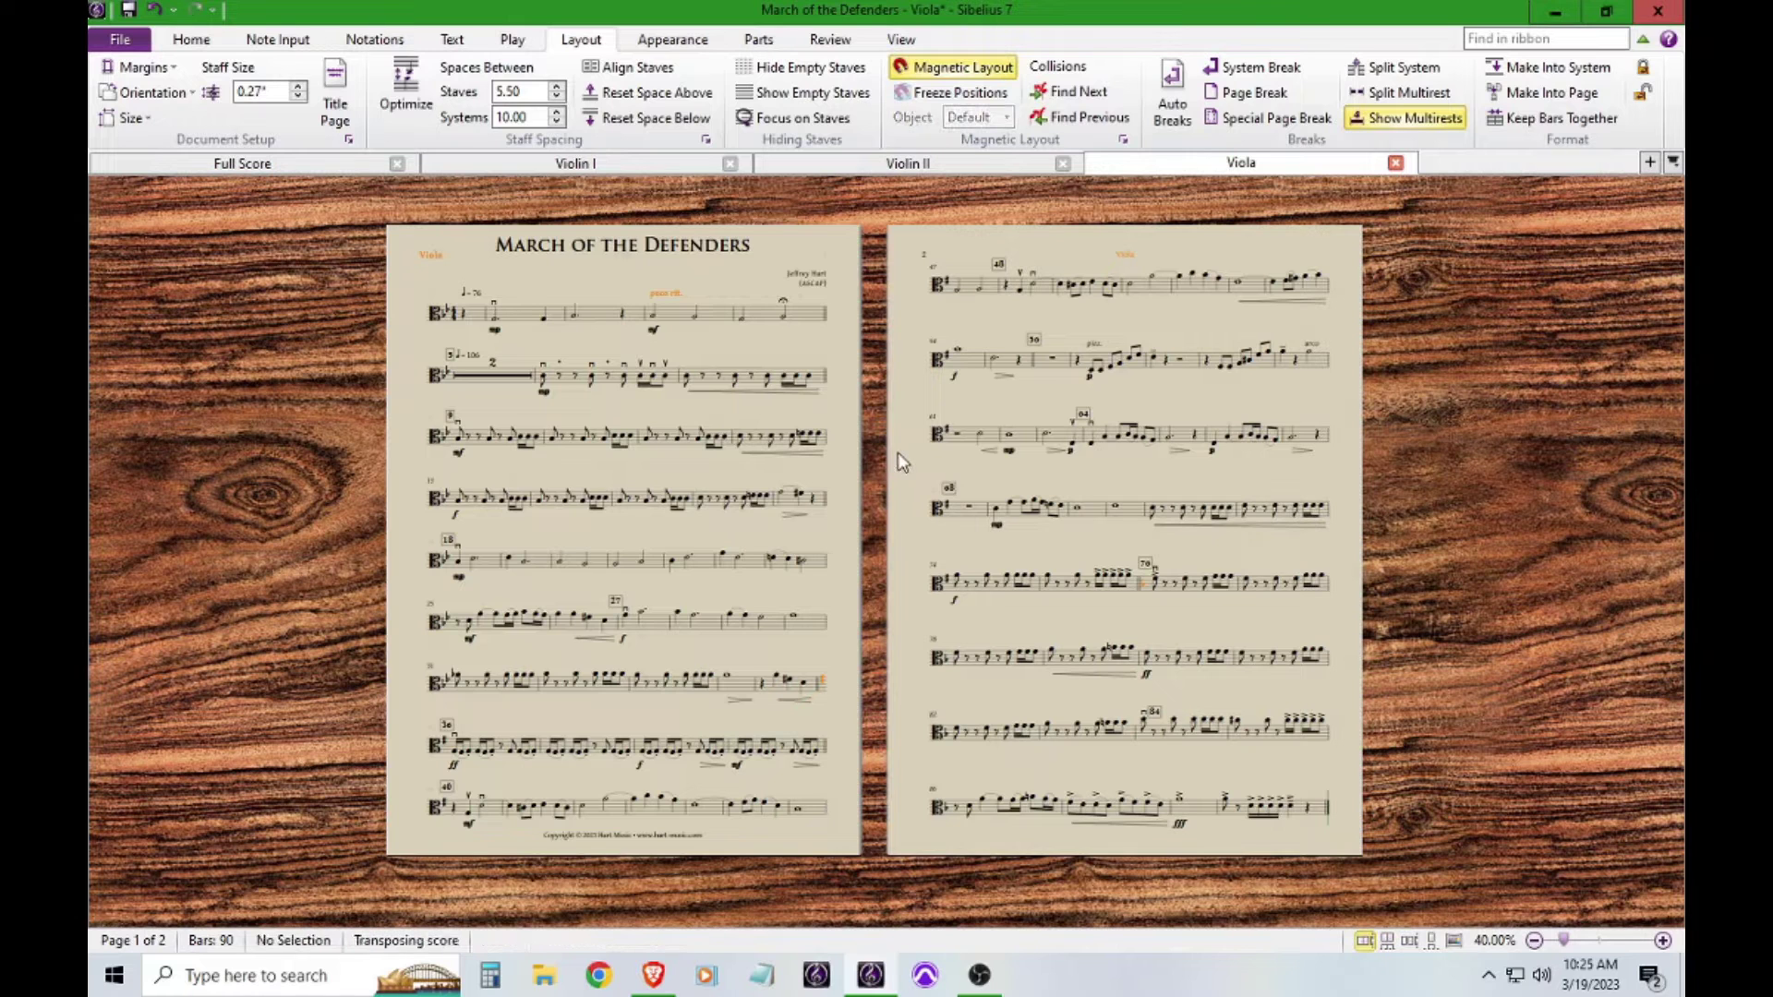
- Return to the full score, open the Violoncello part from the second full bar of its staff, and view both pages
left_click(258, 166)
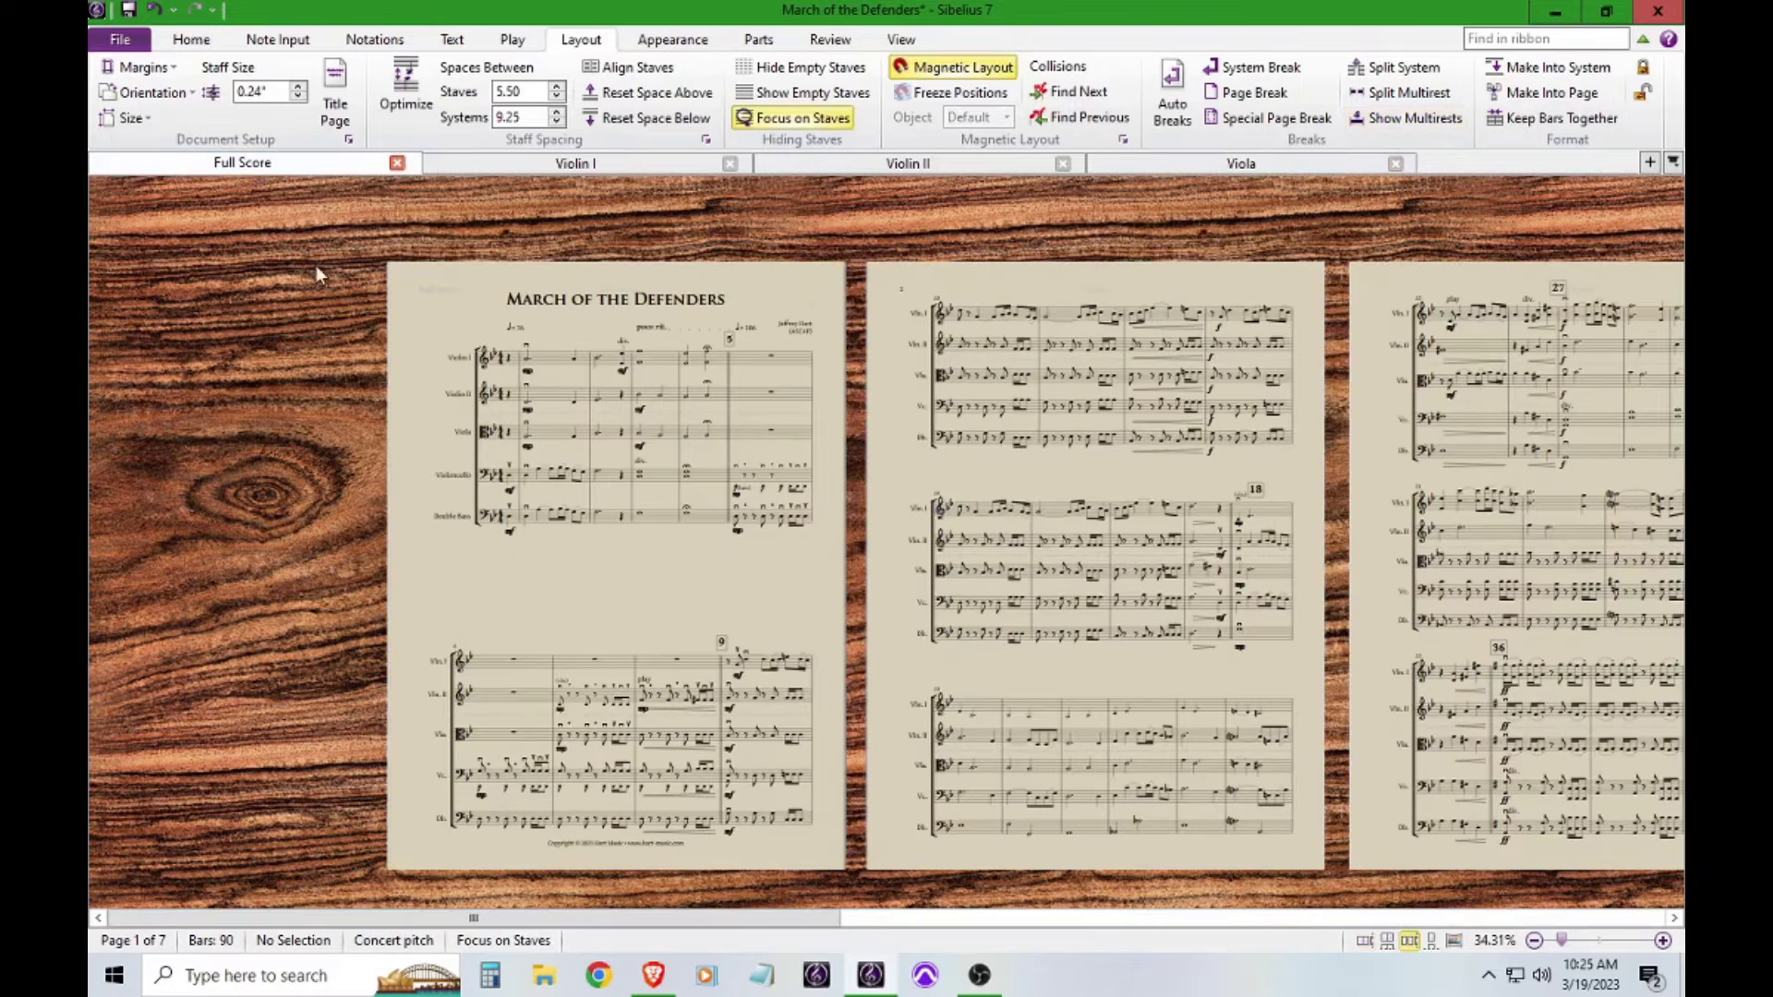
left_click(609, 482)
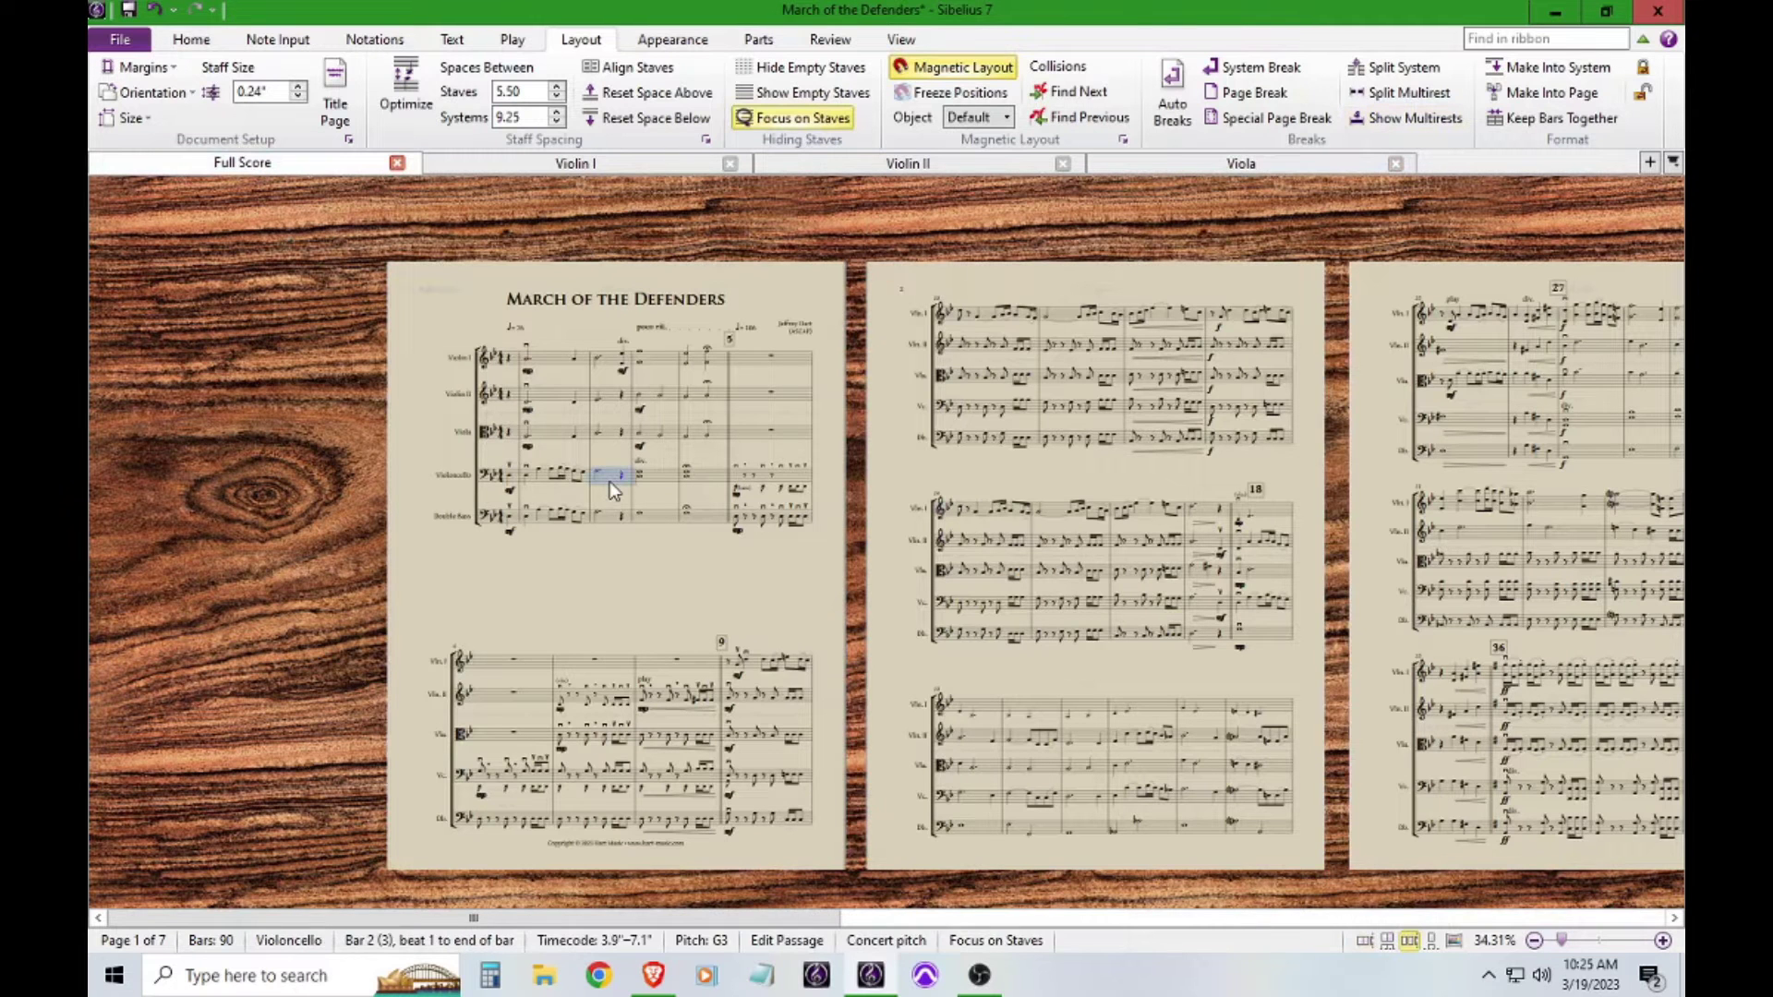
key("w")
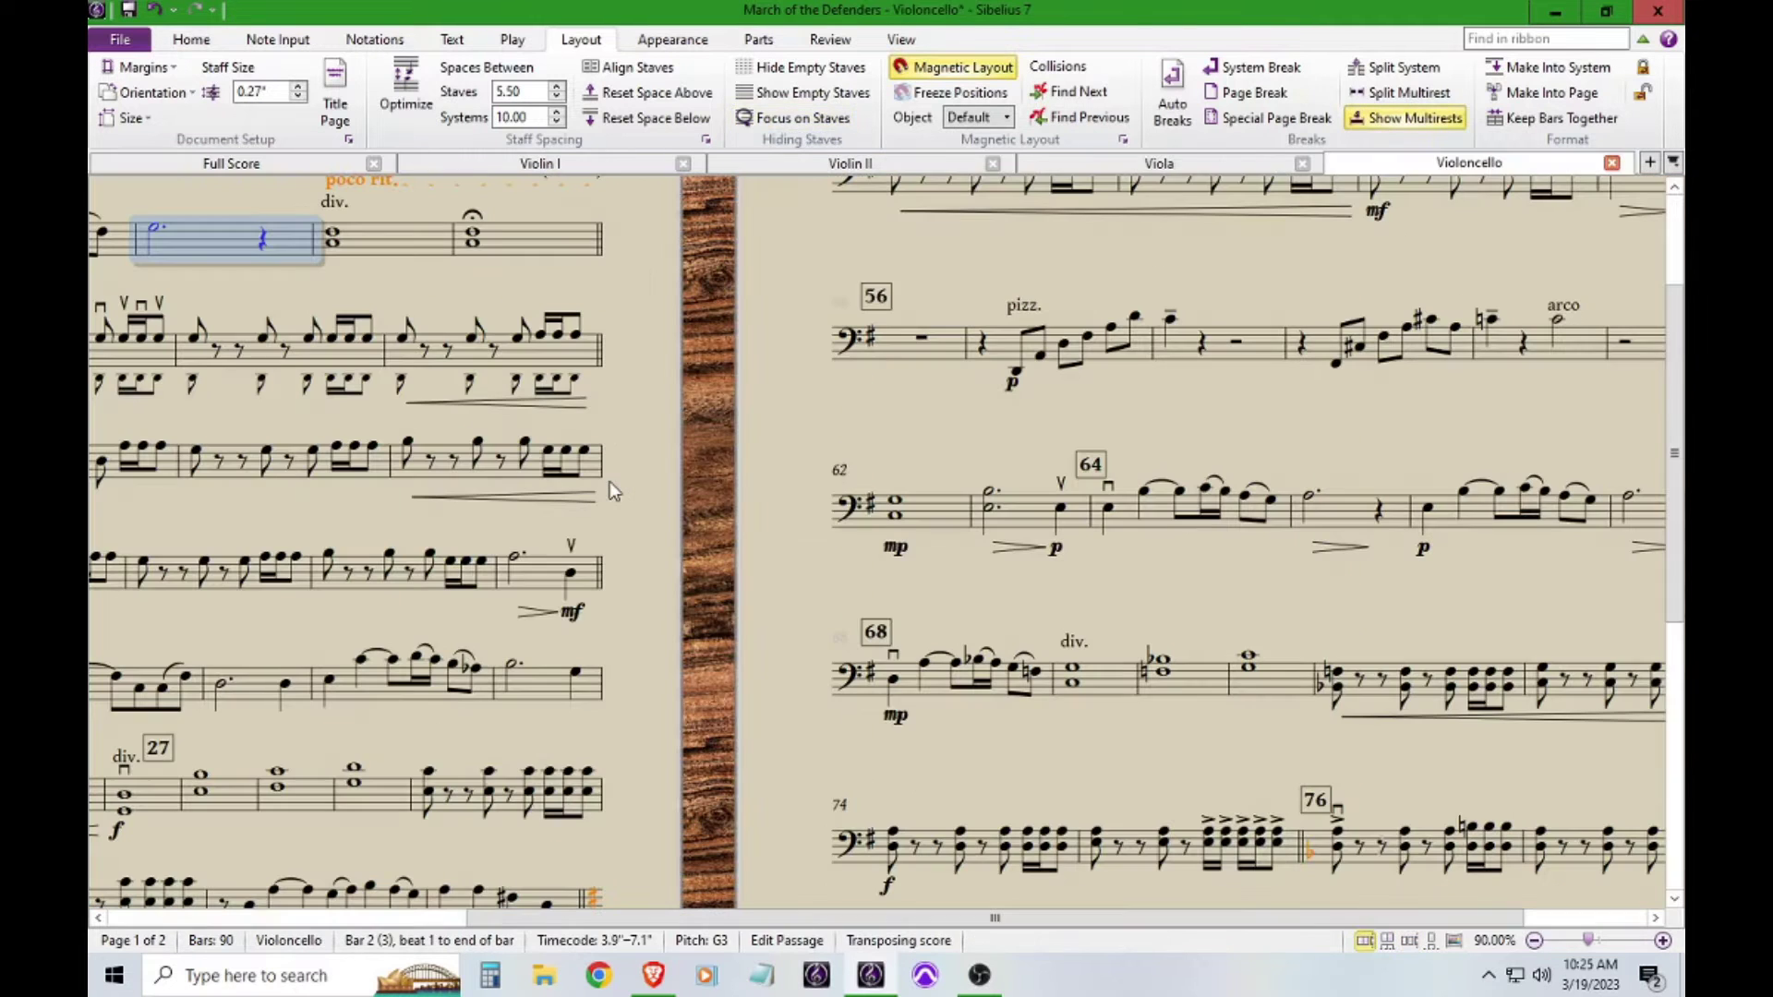
left_click(1533, 940)
left_click(1533, 939)
left_click_drag(709, 597, 847, 601)
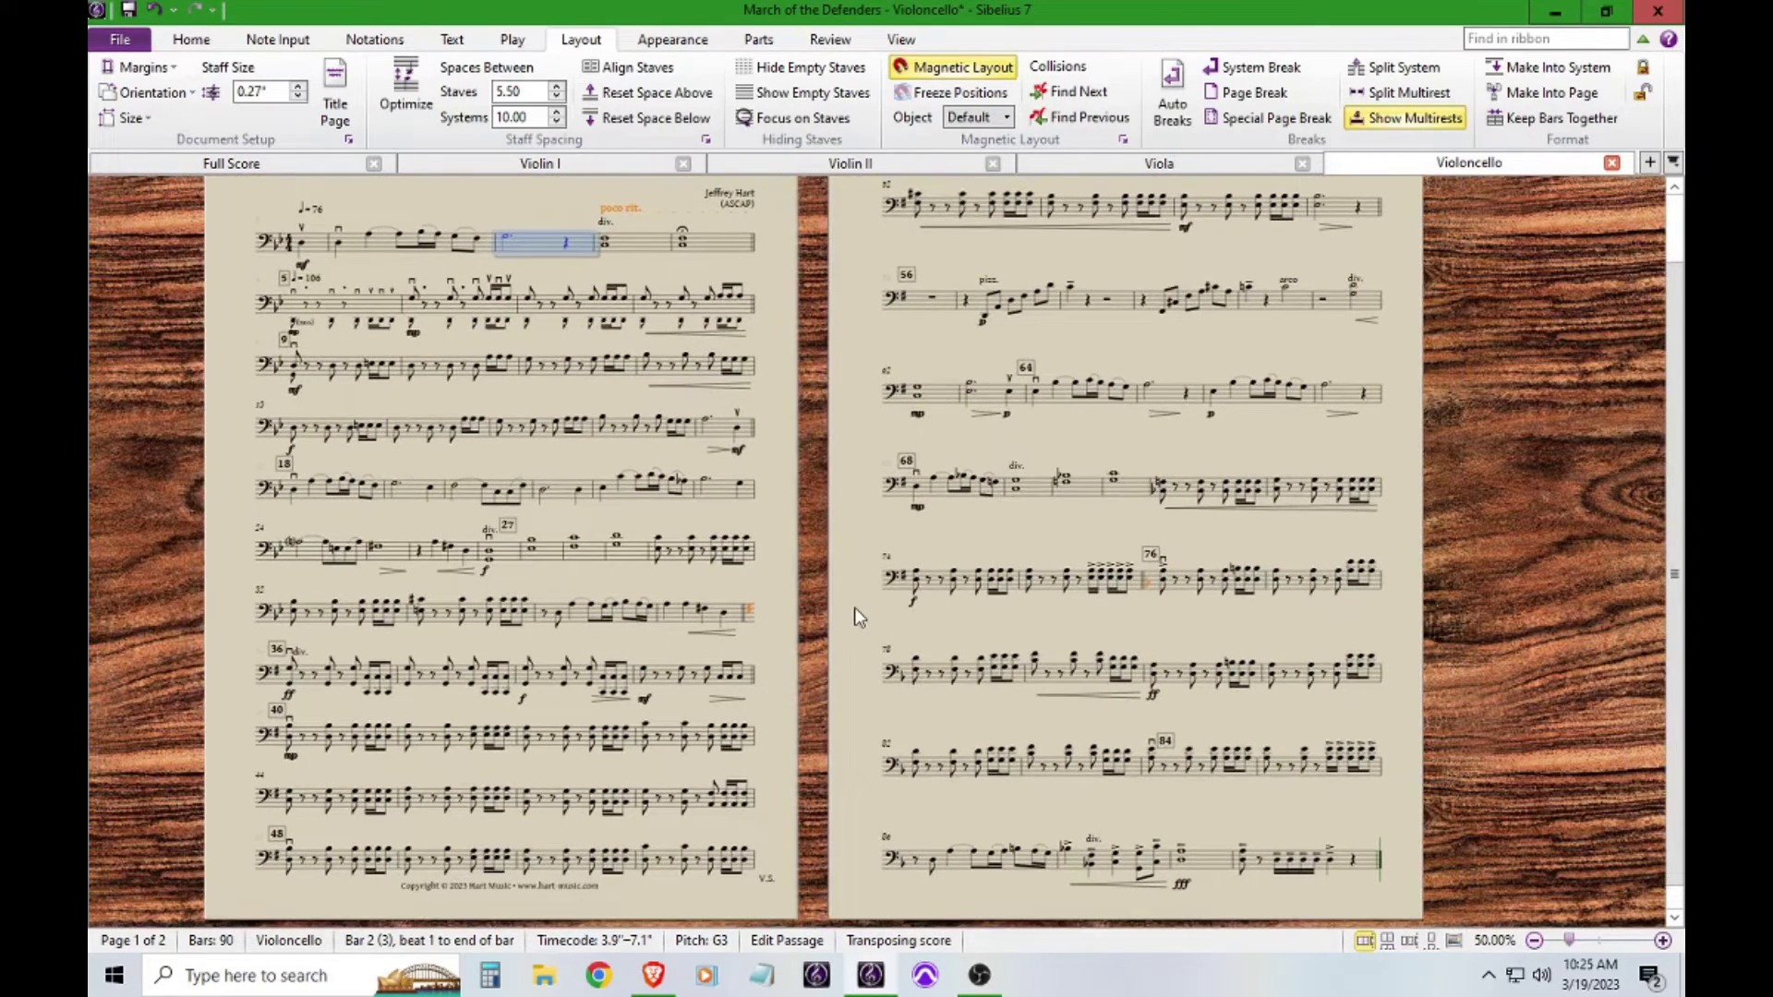
left_click(1533, 940)
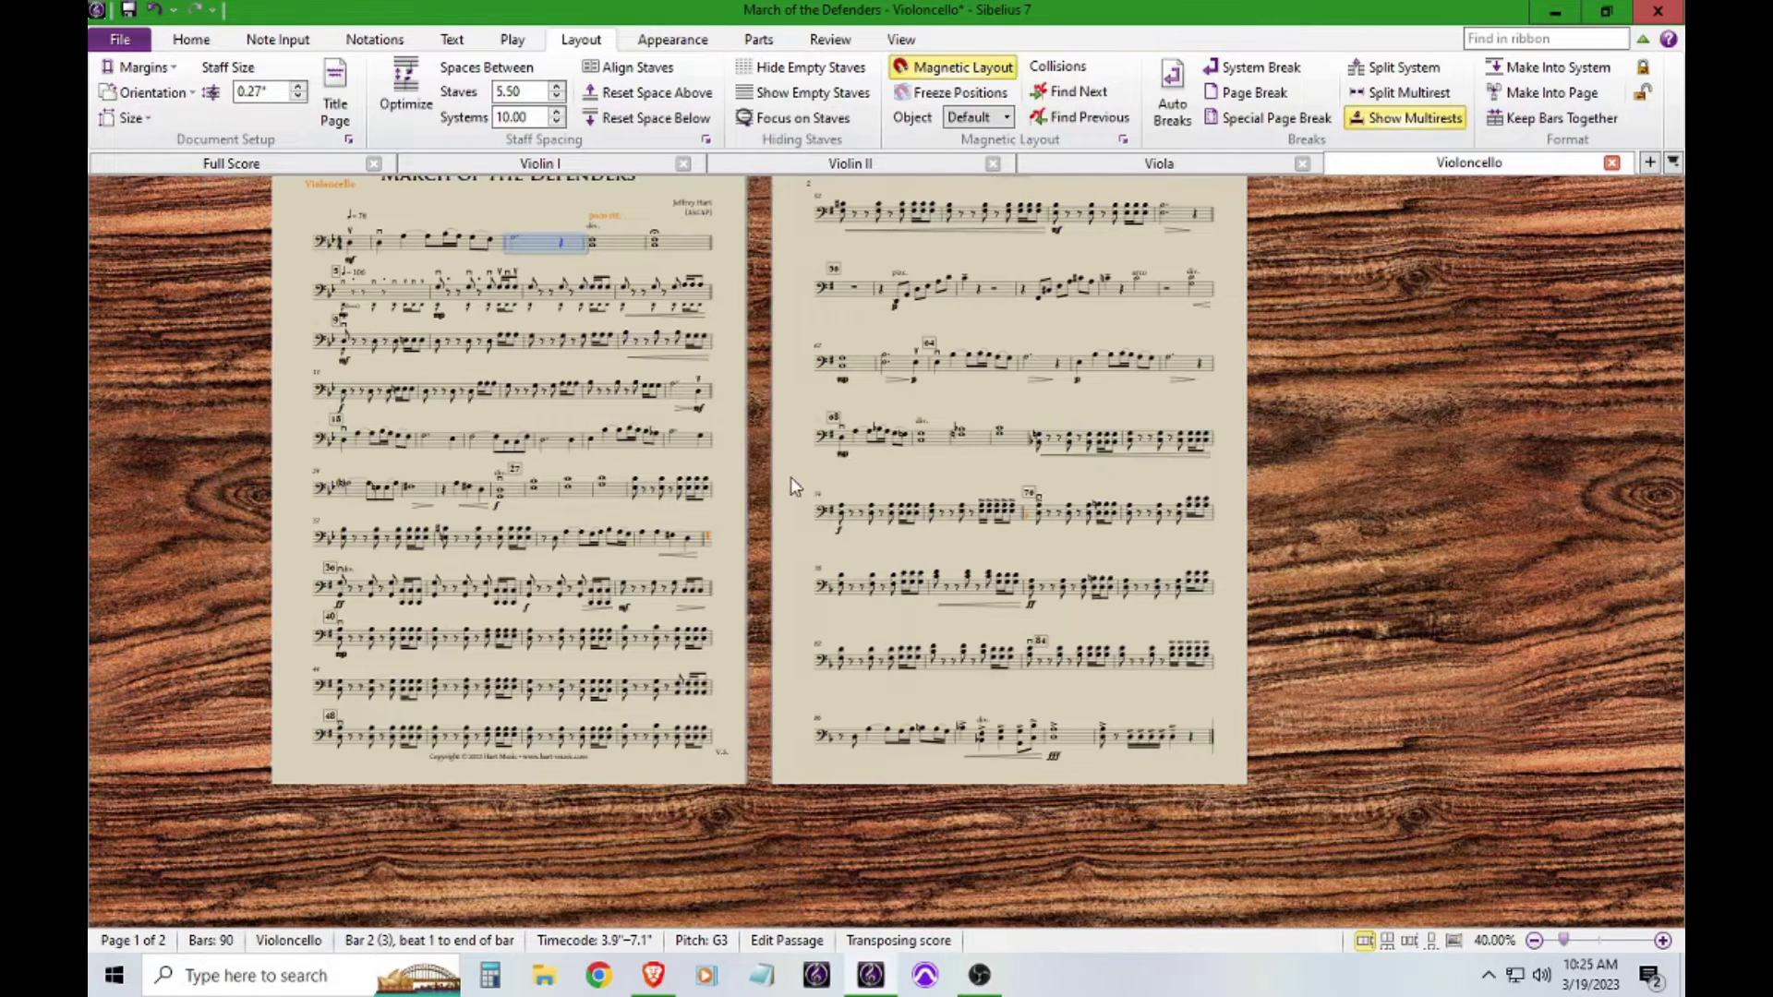
scroll(788, 476, "up", 1)
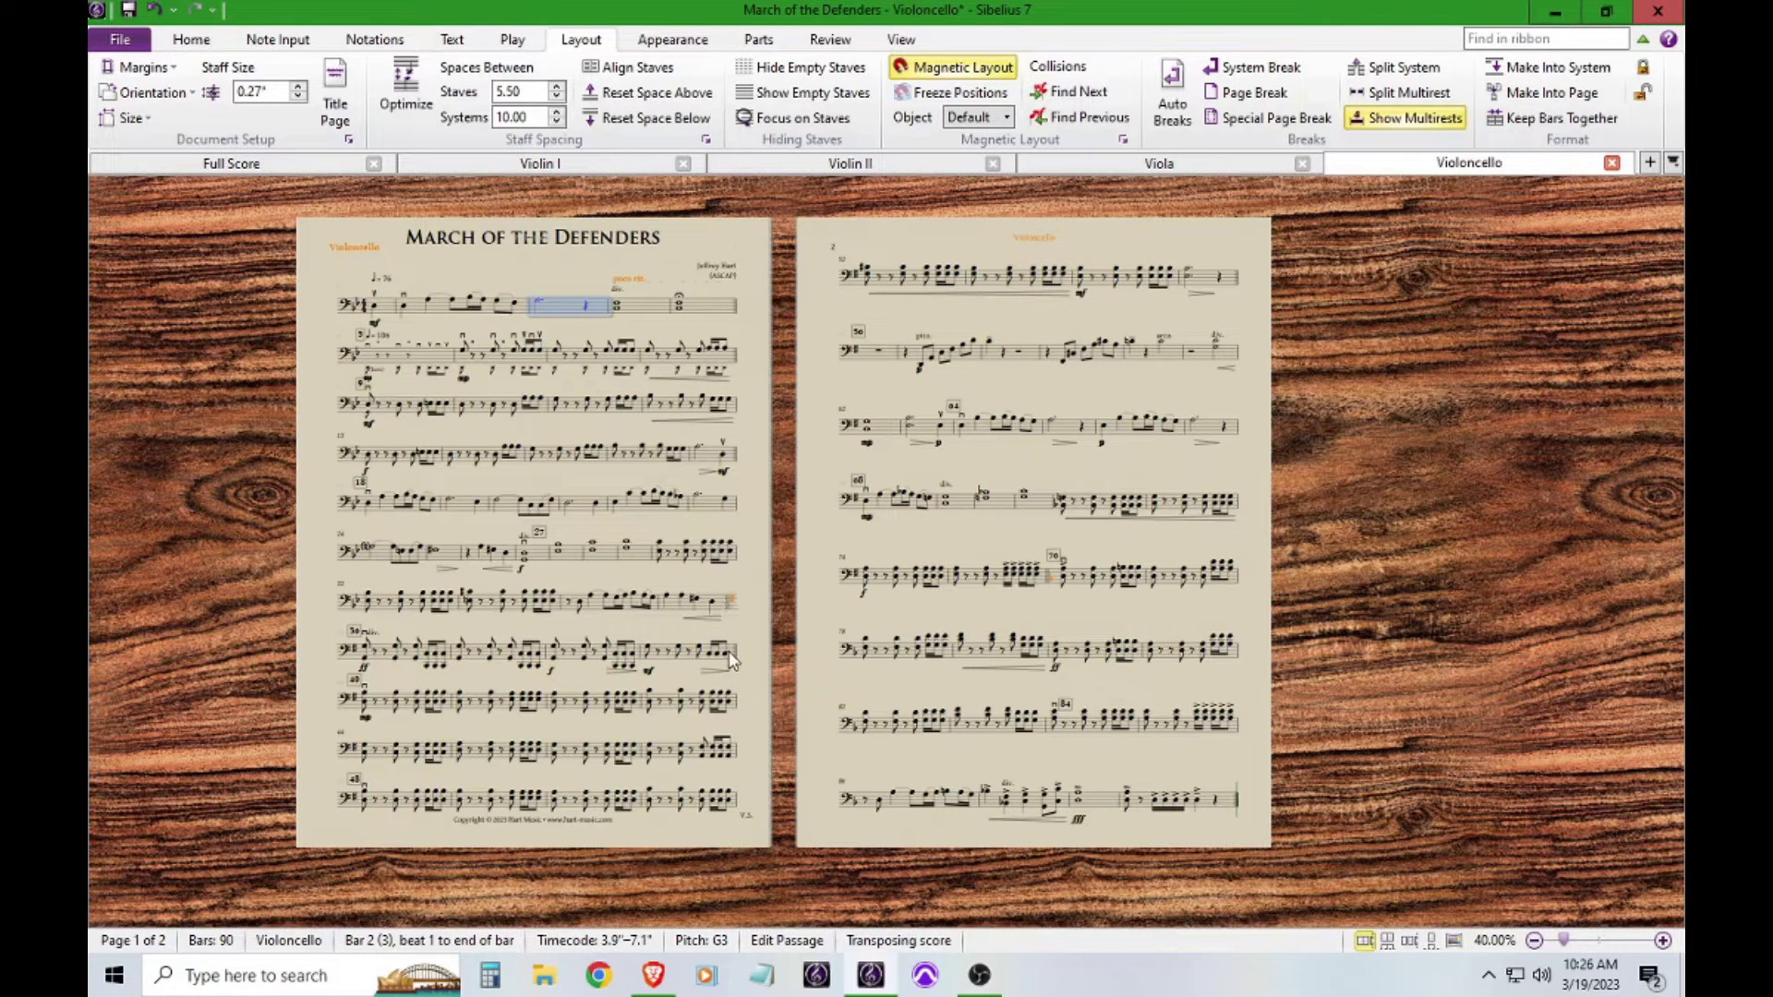
- Insert a page break in the Violoncello part at the barline ending the system that starts at rehearsal mark 40
left_click(734, 704)
left_click(1661, 939)
left_click(1662, 940)
left_click(1662, 940)
left_click(1662, 940)
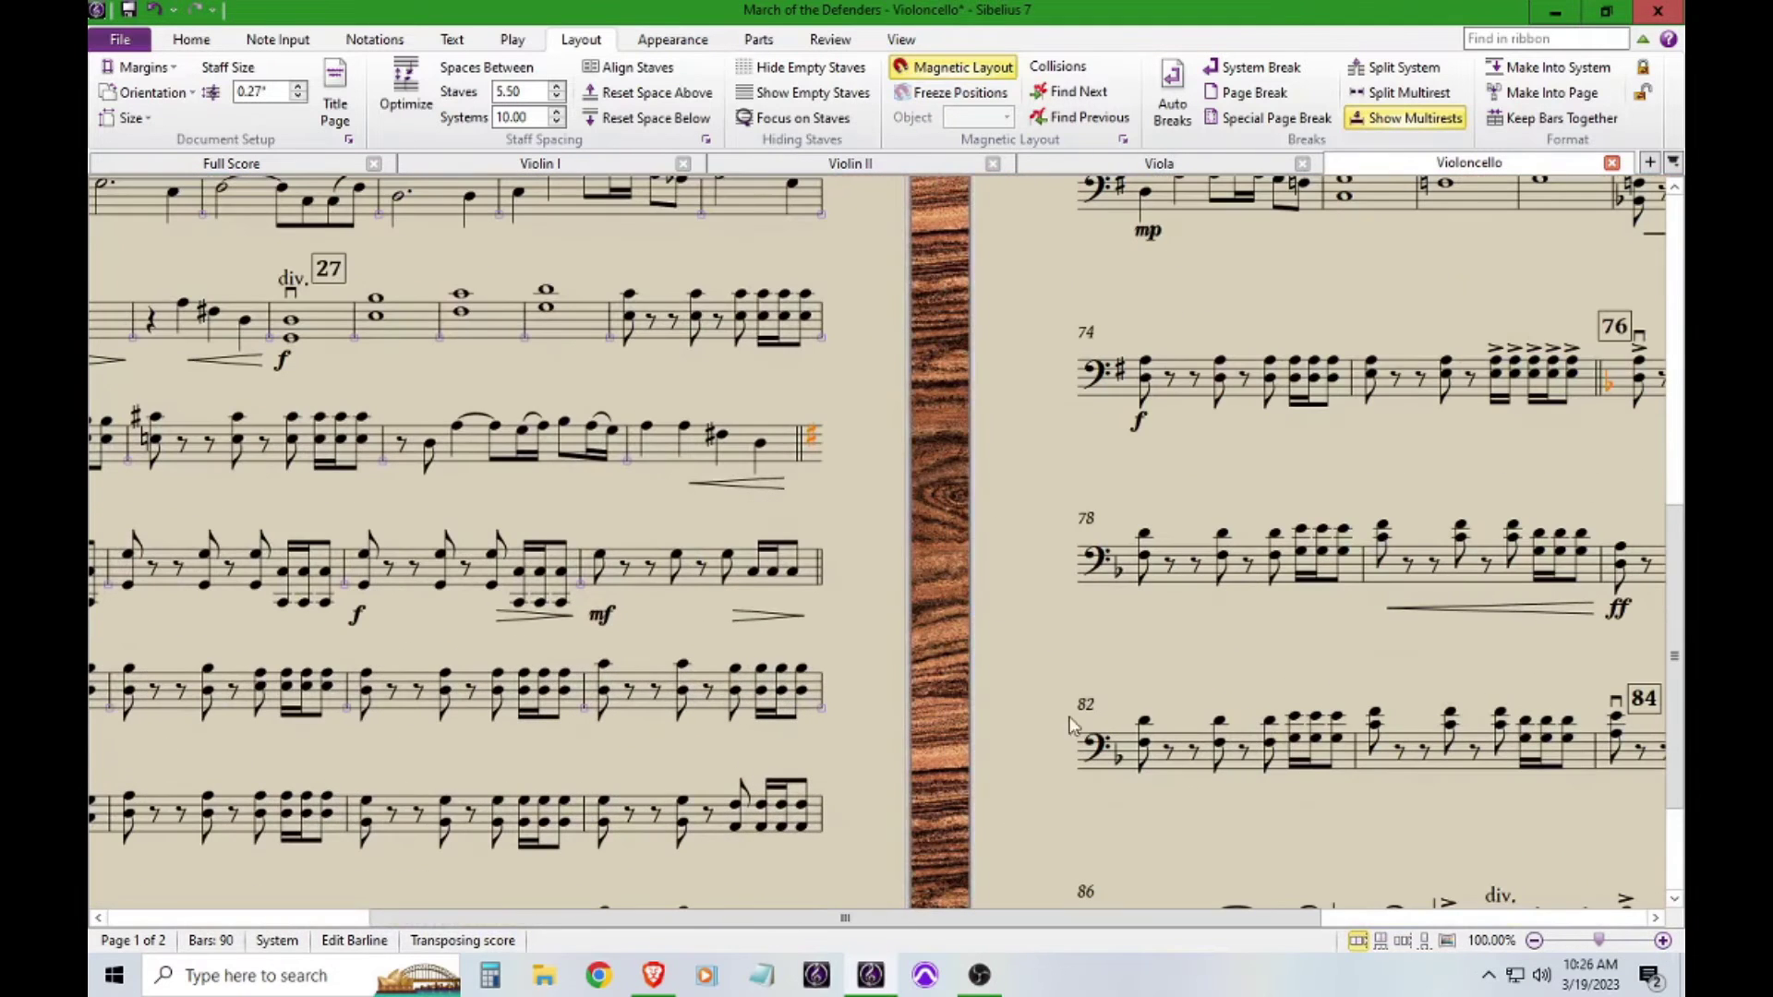
left_click(825, 691)
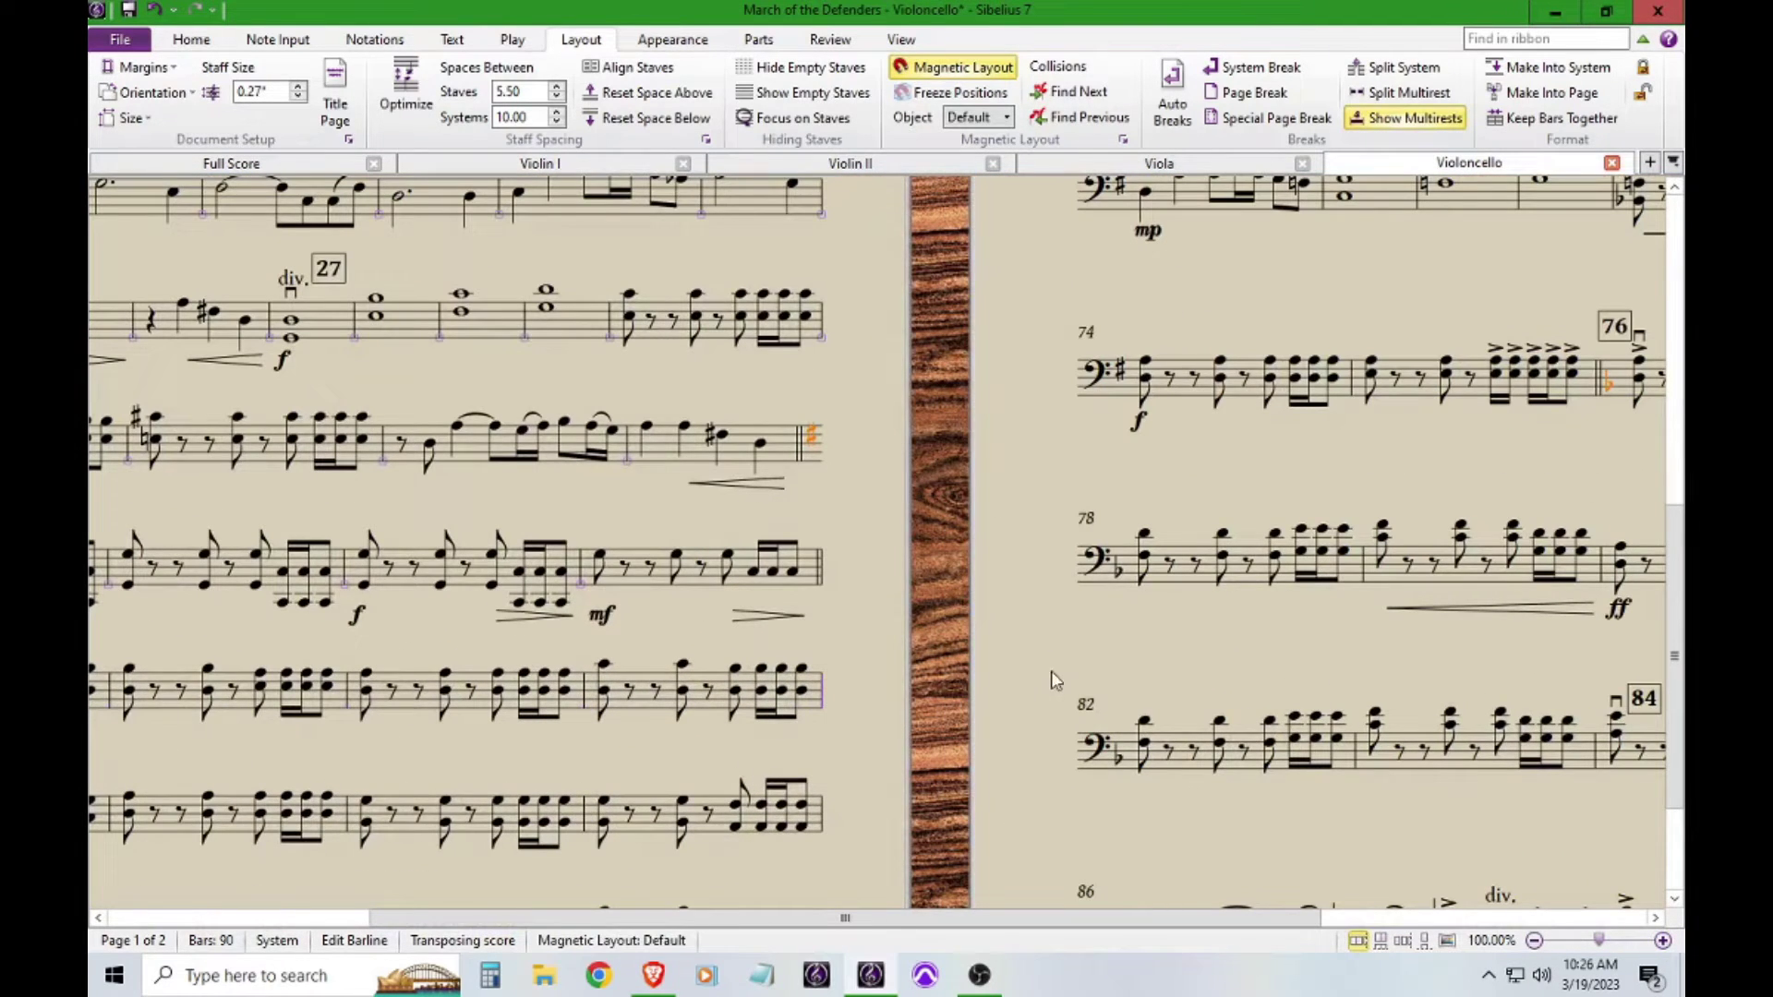
key("Return")
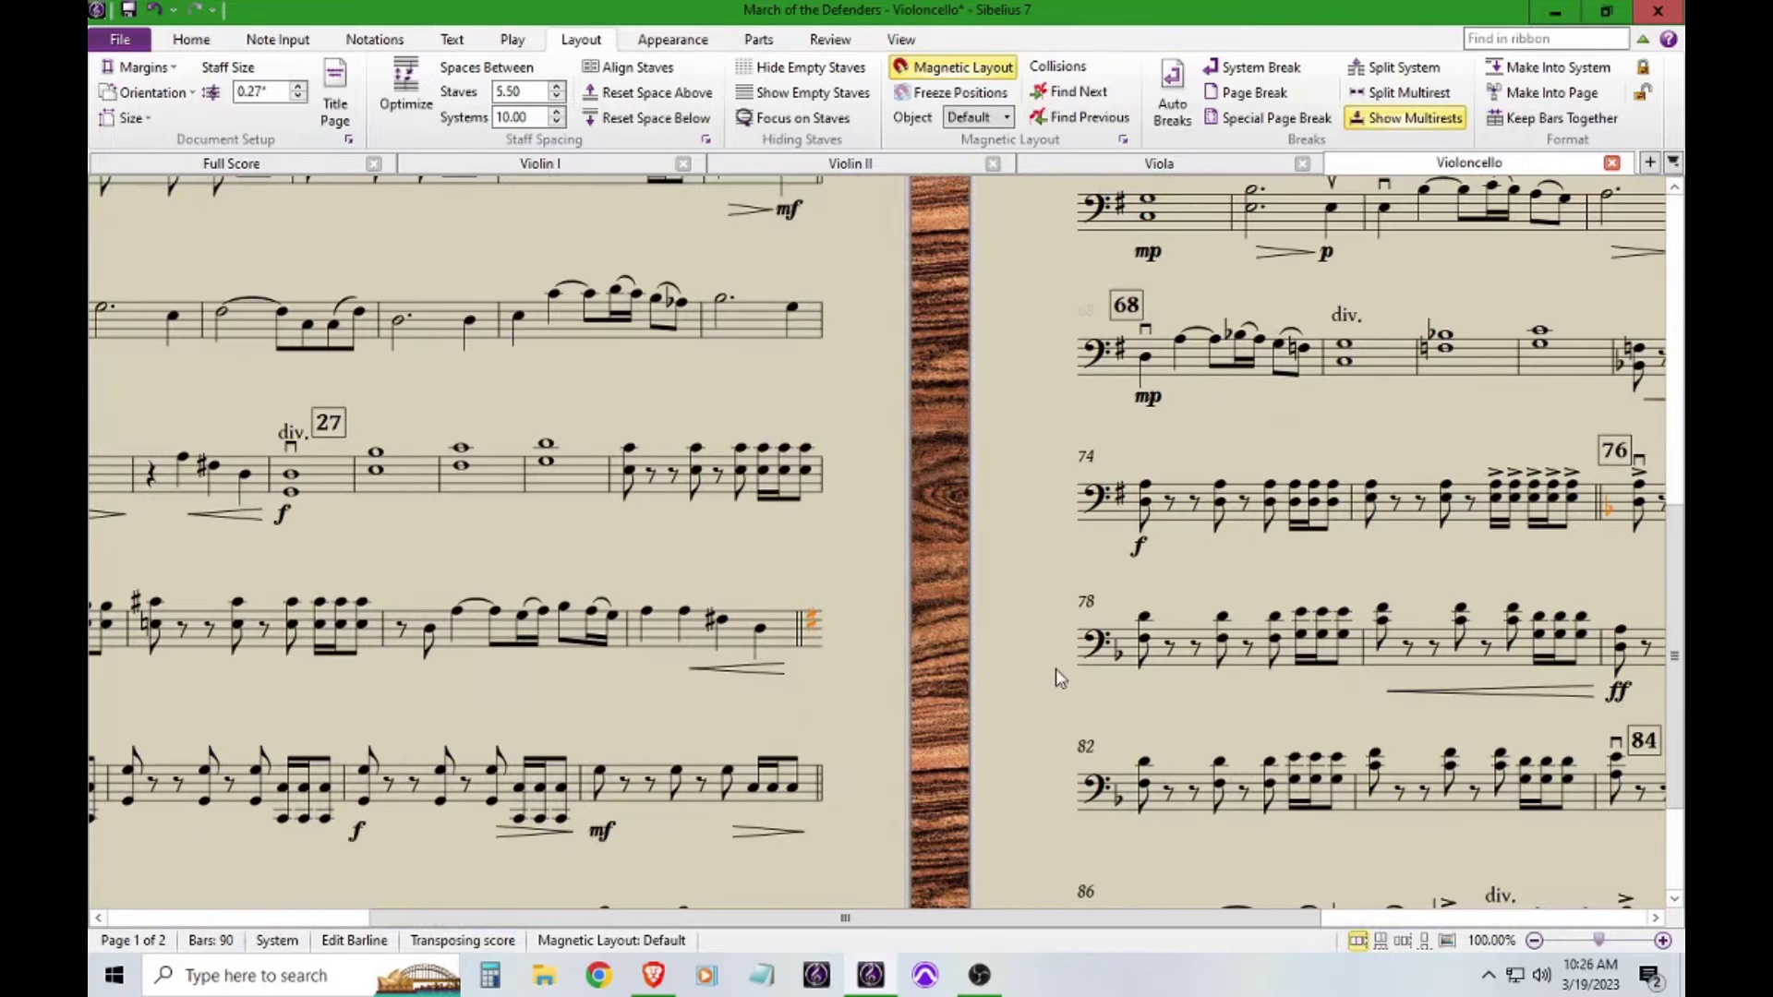
left_click(1534, 940)
left_click(1534, 940)
left_click(1533, 940)
left_click(1534, 940)
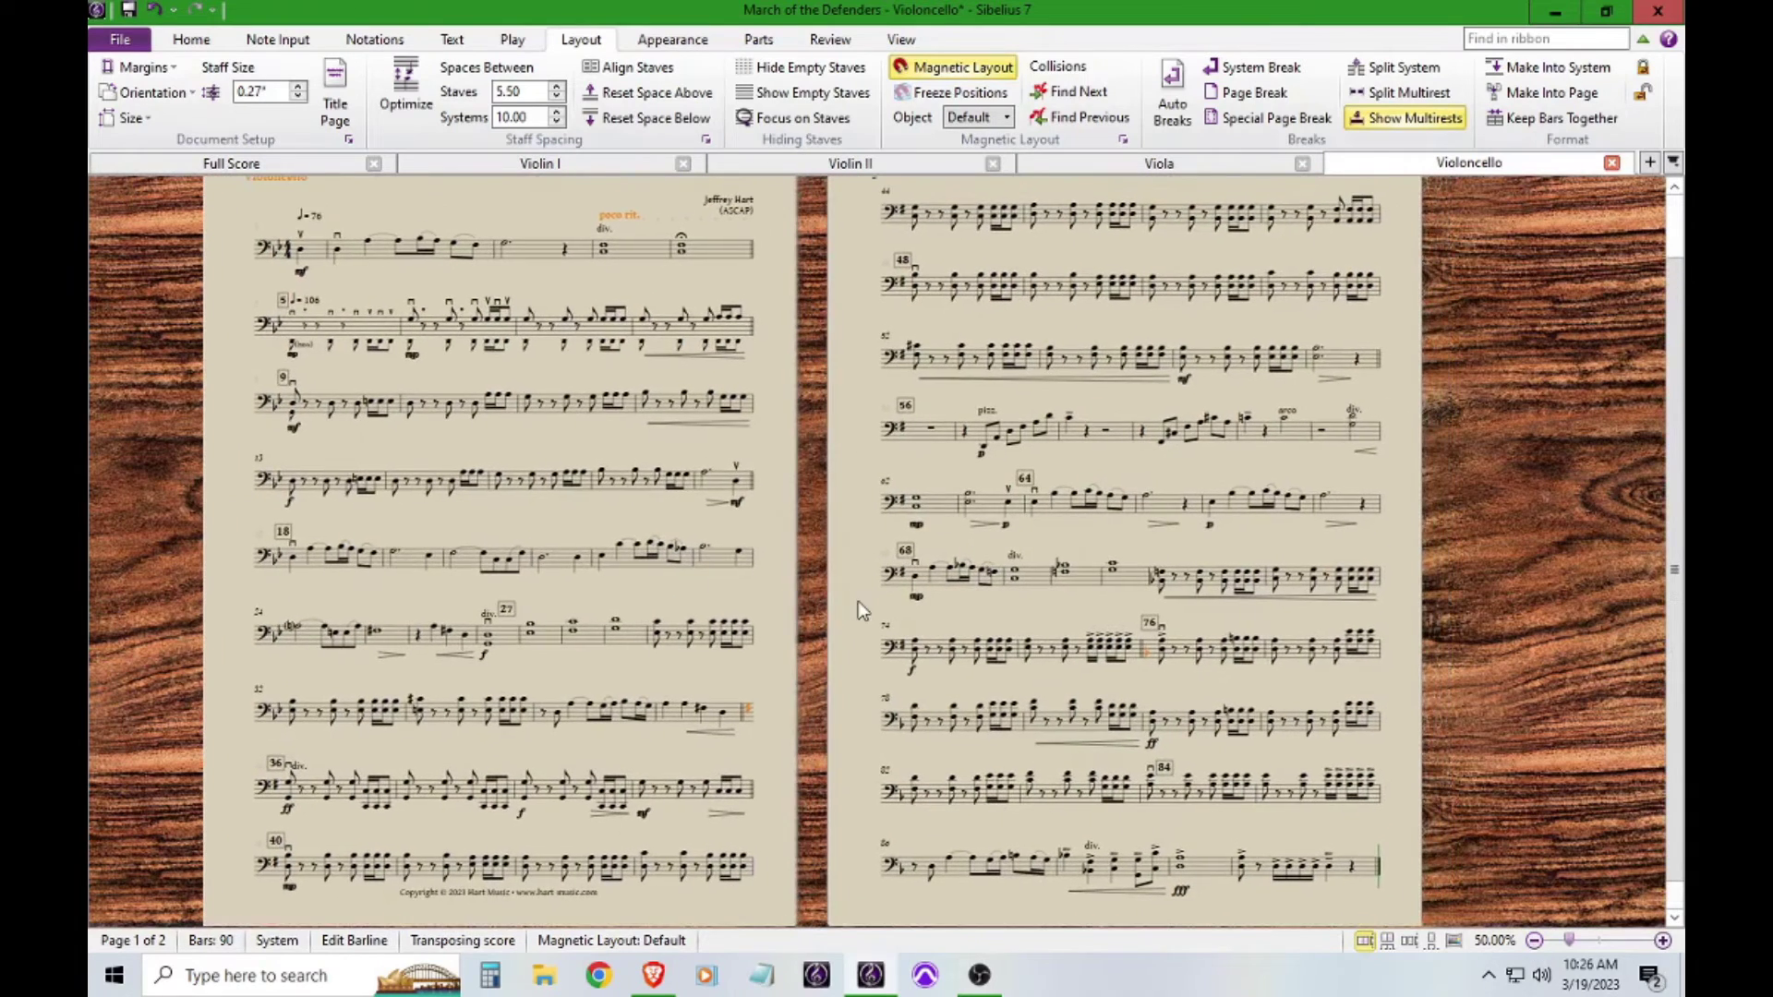
scroll(822, 683, "down", 1)
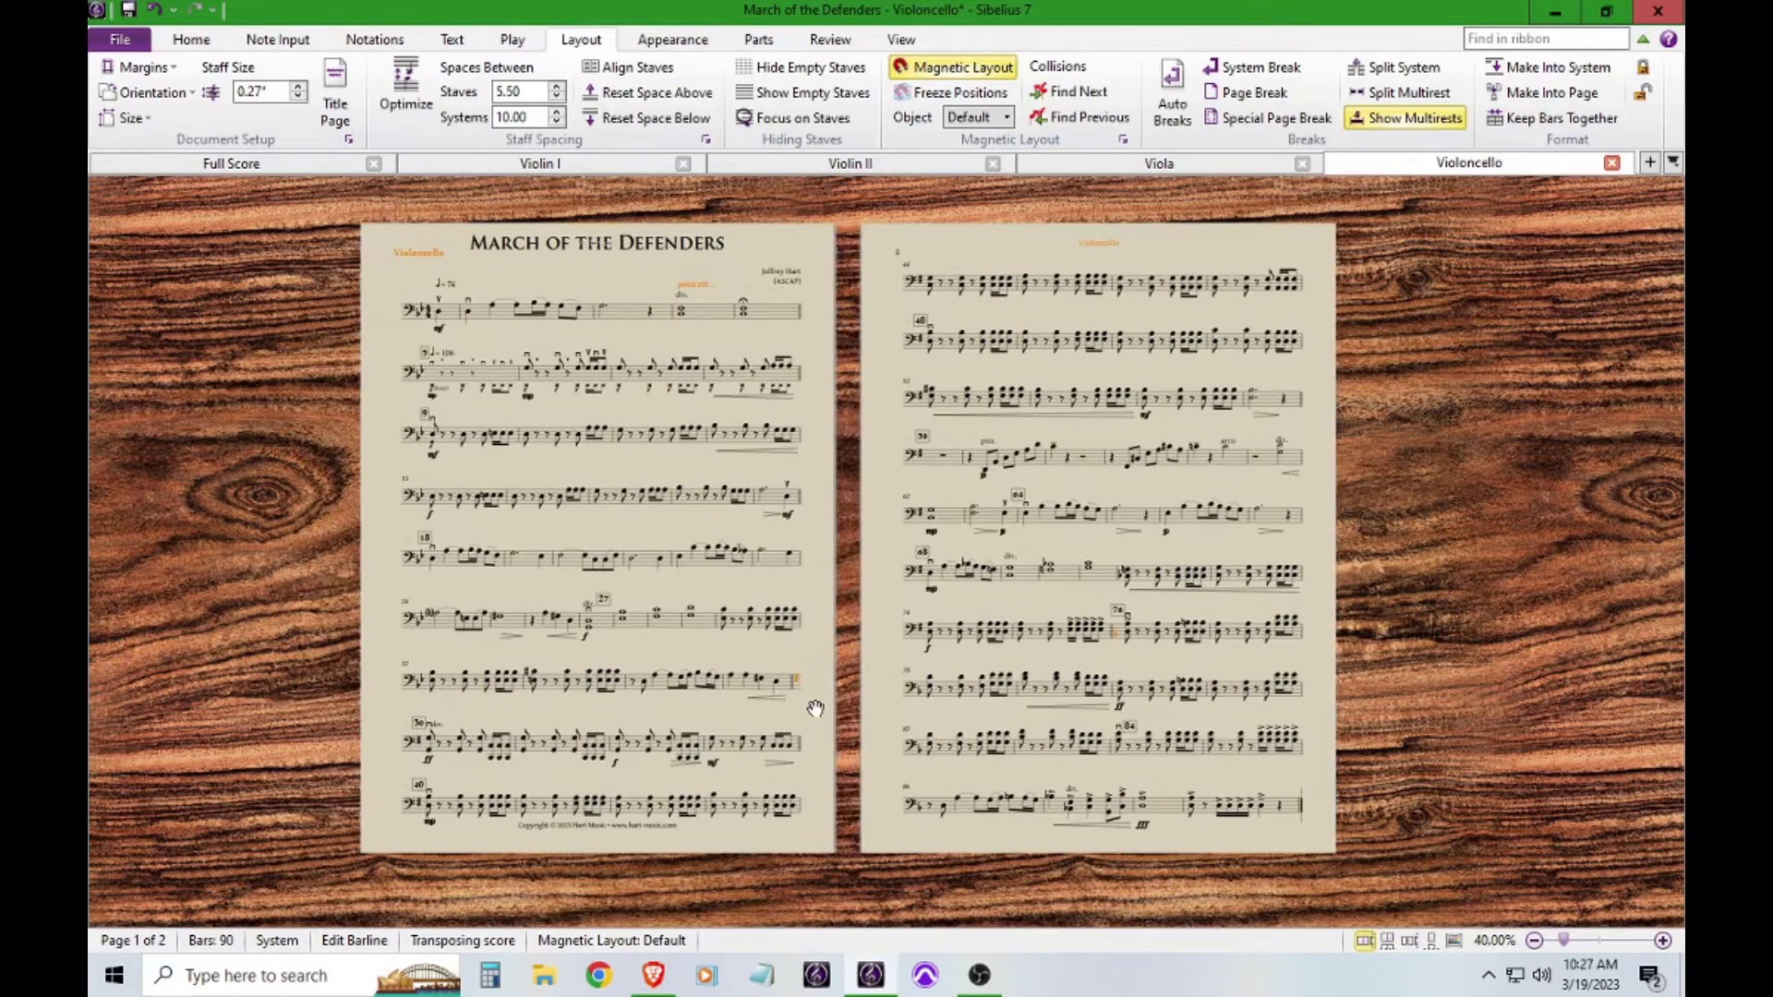
left_click_drag(815, 708, 829, 700)
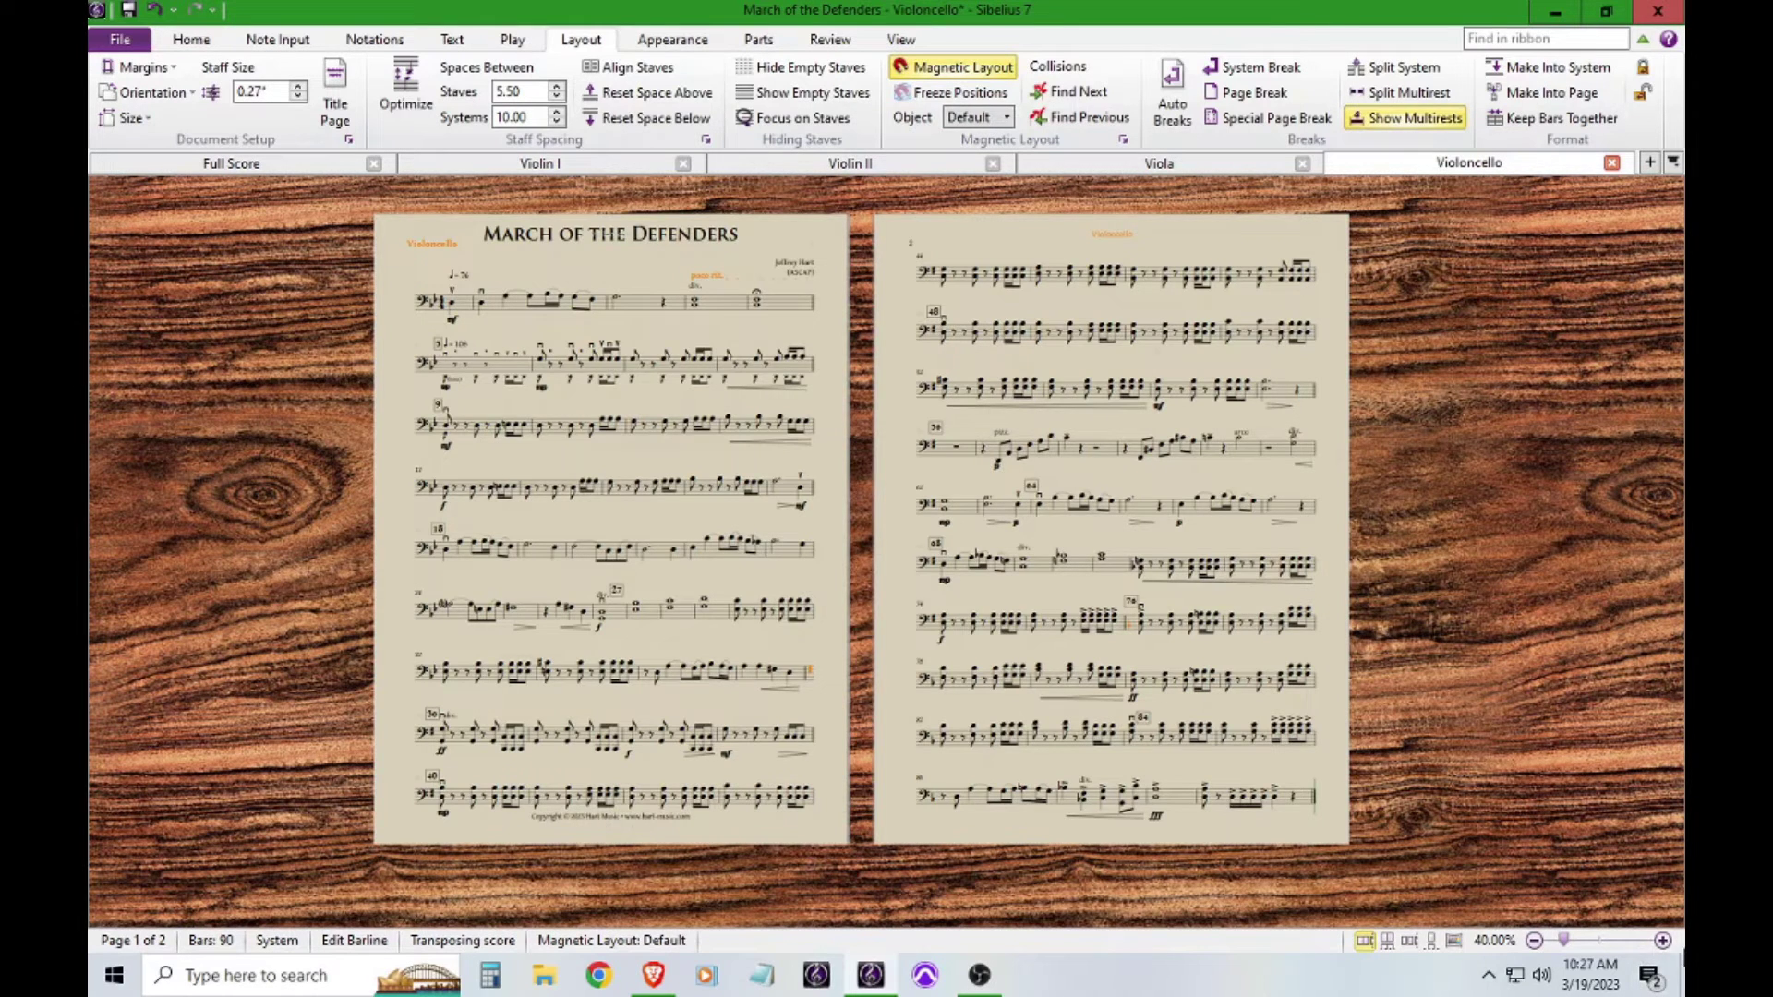
- Nudge the copyright line on page 1 of the Violoncello part down five steps, away from the last system
scroll(545, 827, "up", 3)
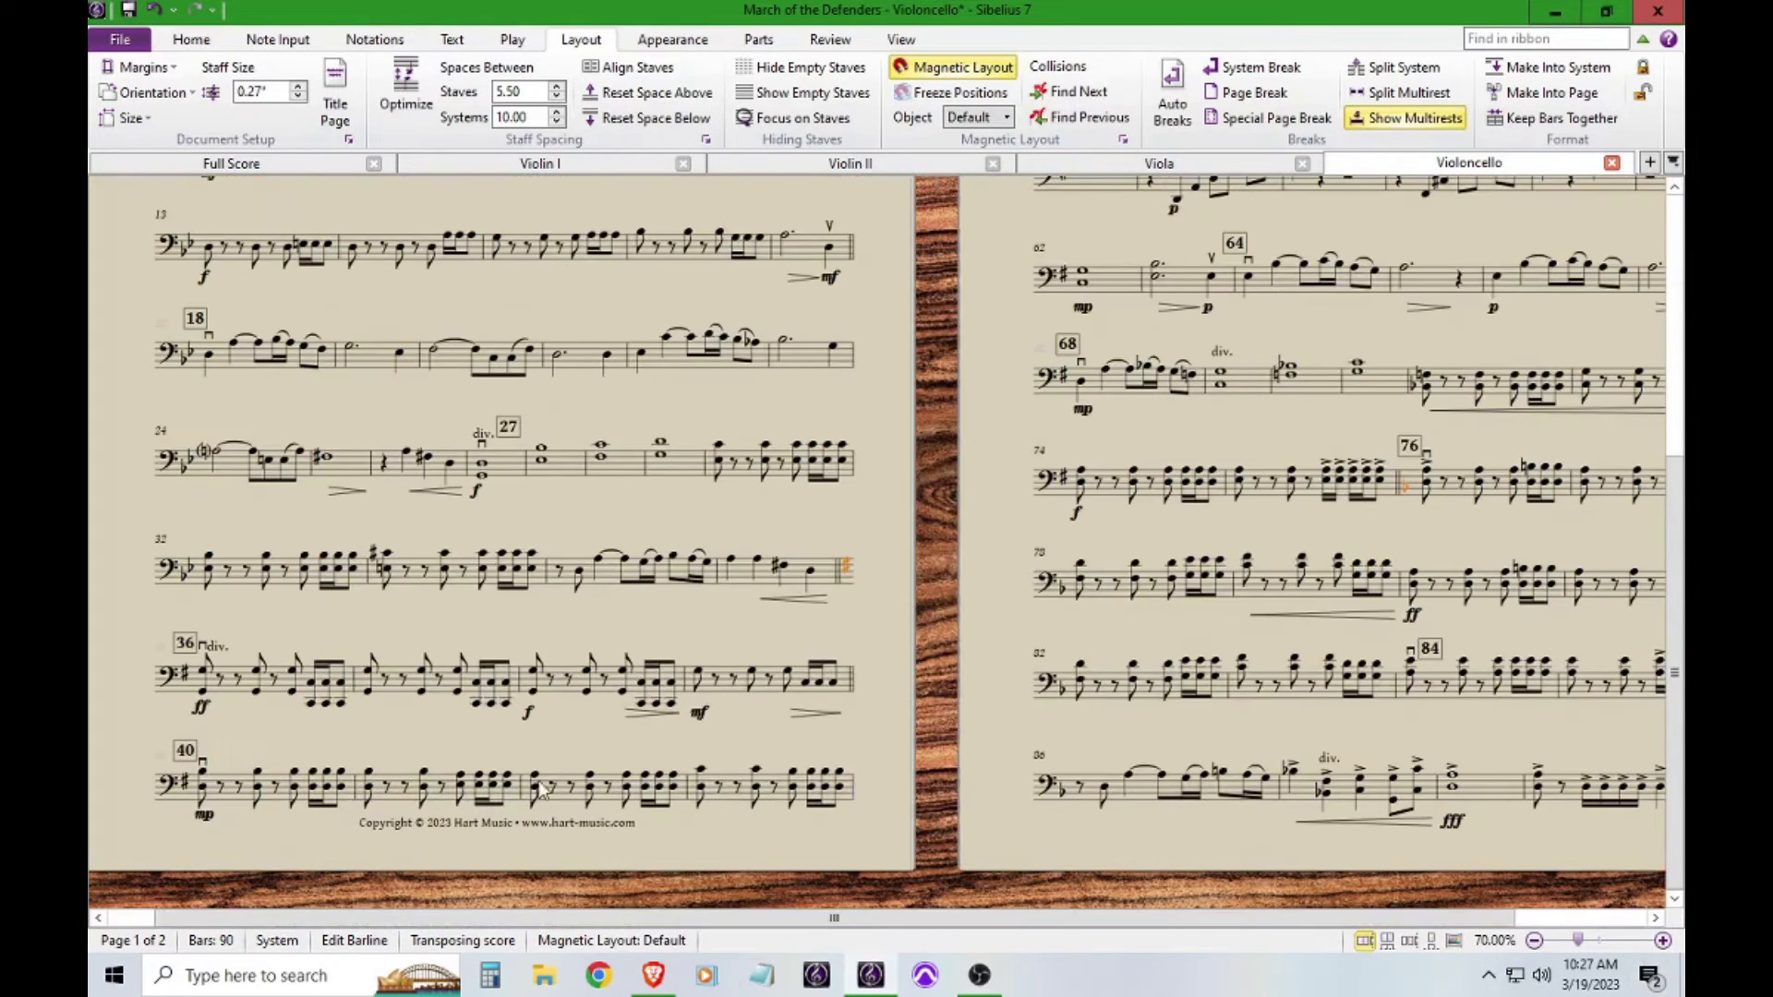
left_click(464, 822)
key("Down")
key("Down")
key("Down")
key("Down")
key("Down")
key("Escape")
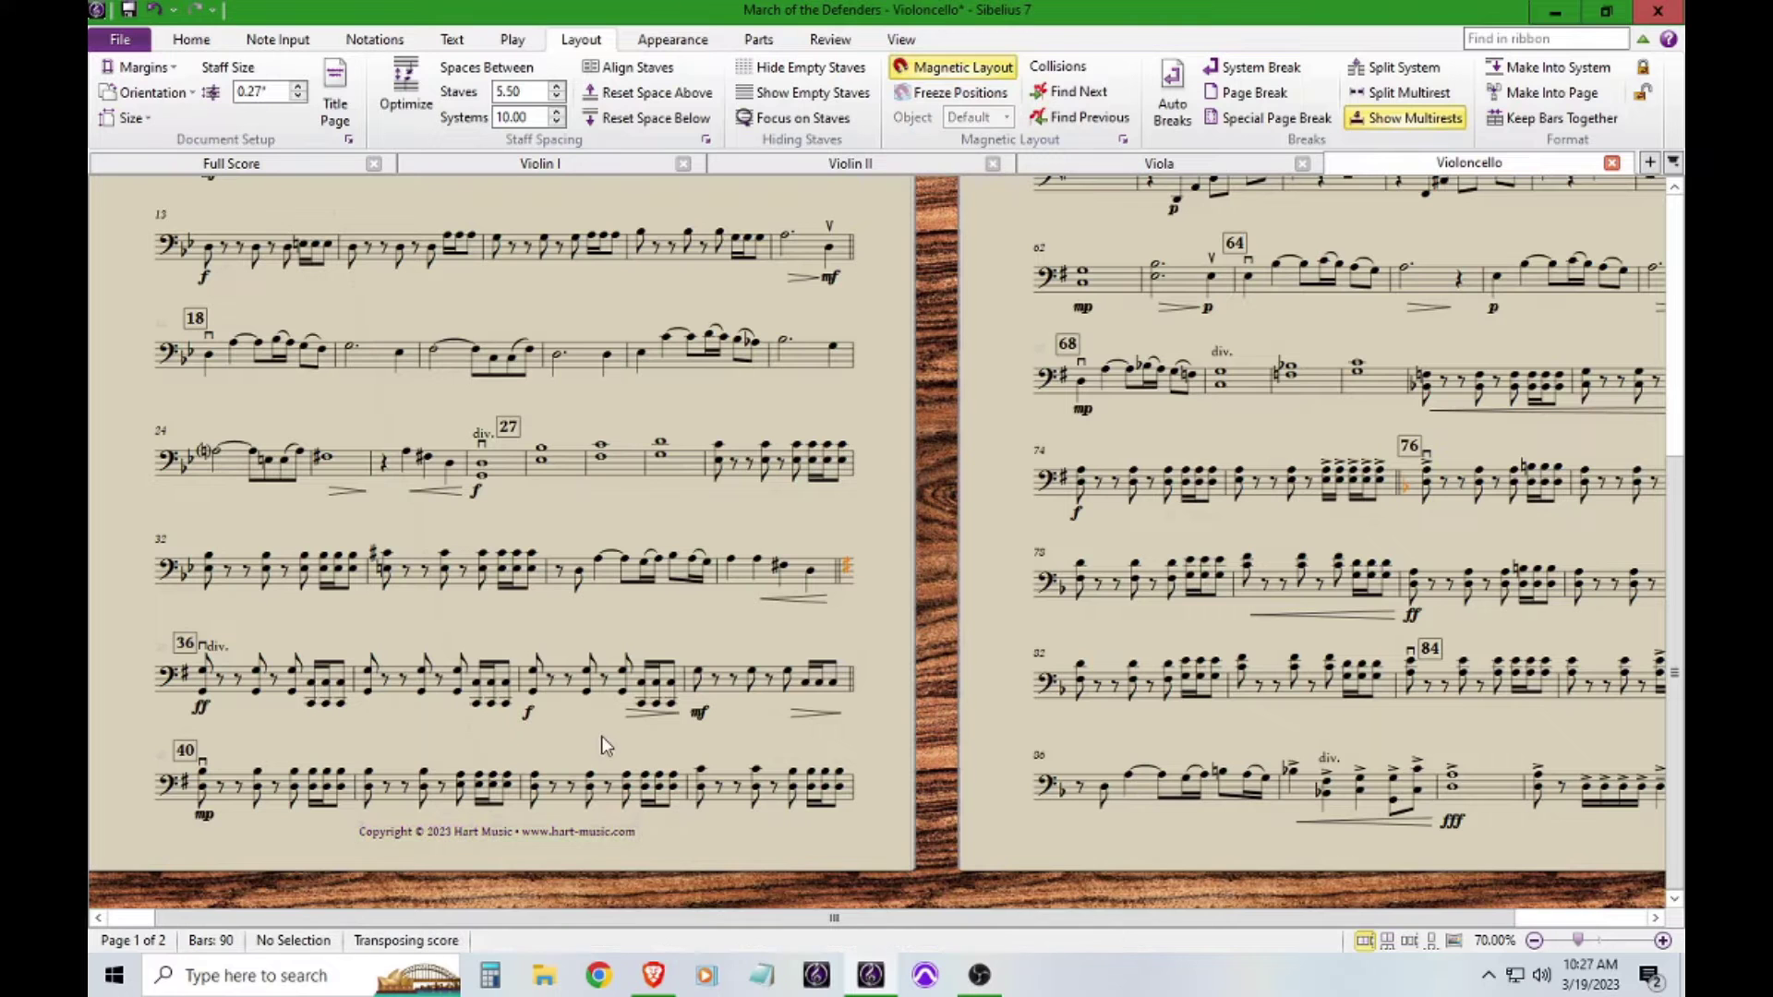
left_click(1534, 940)
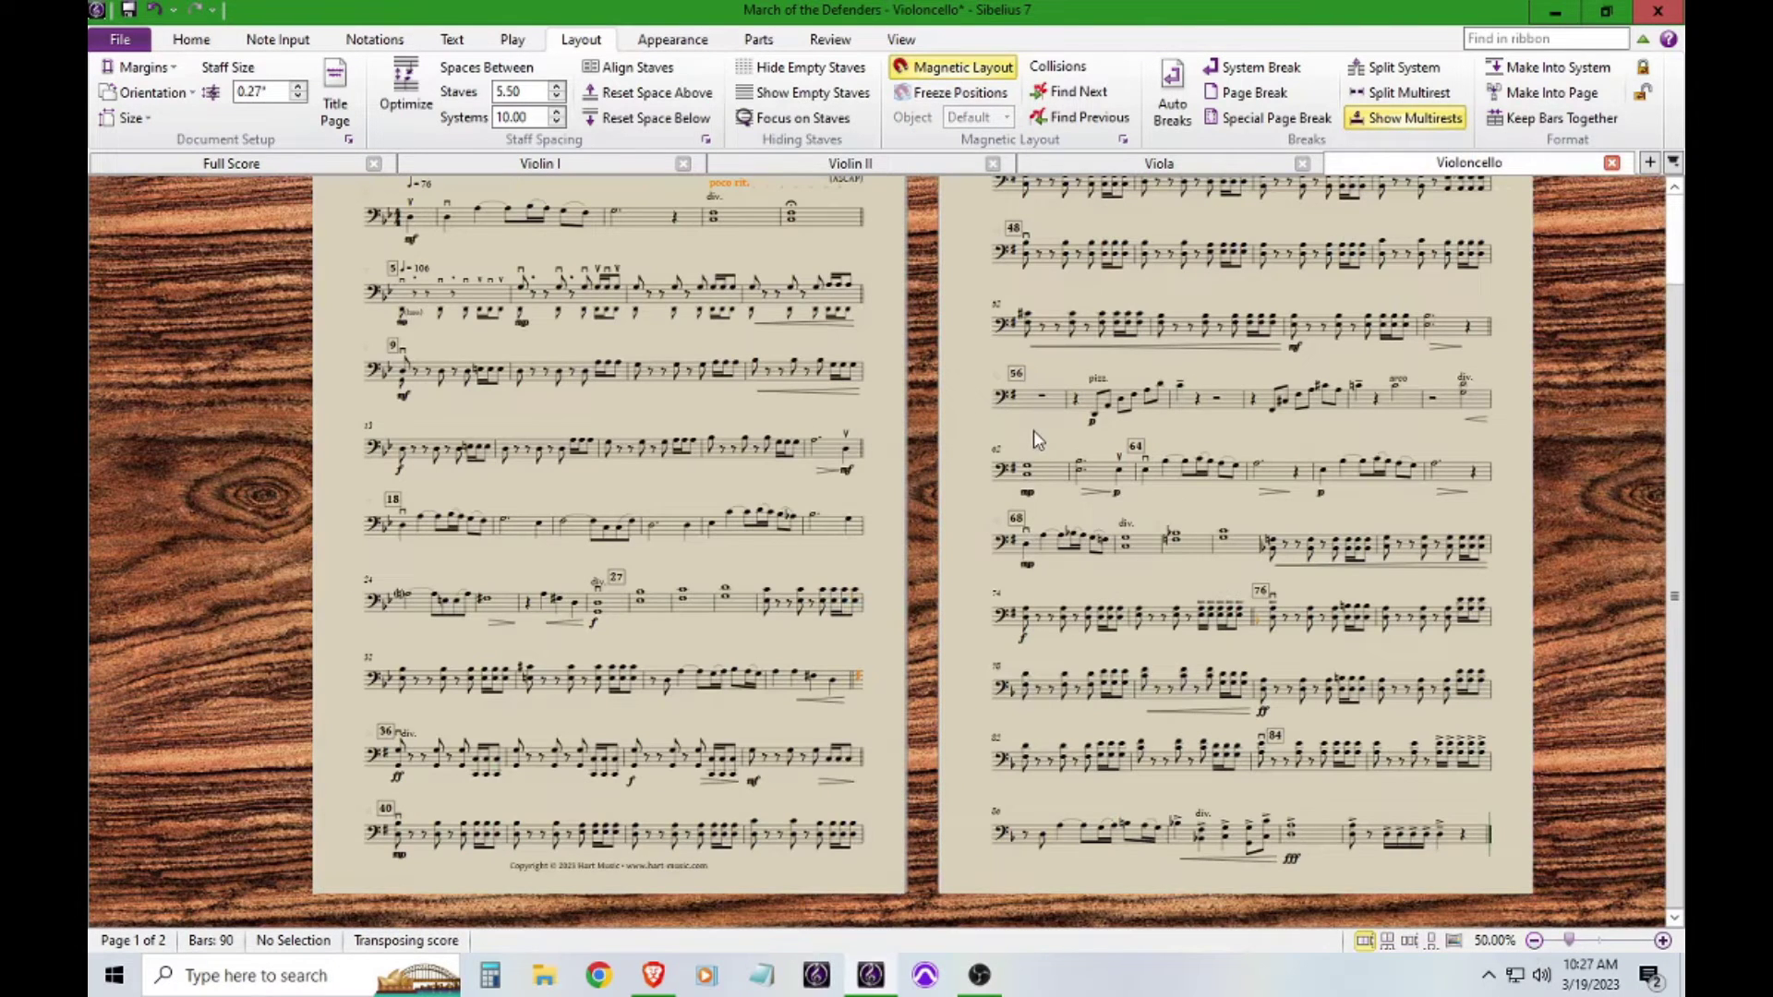
left_click_drag(1033, 430, 987, 462)
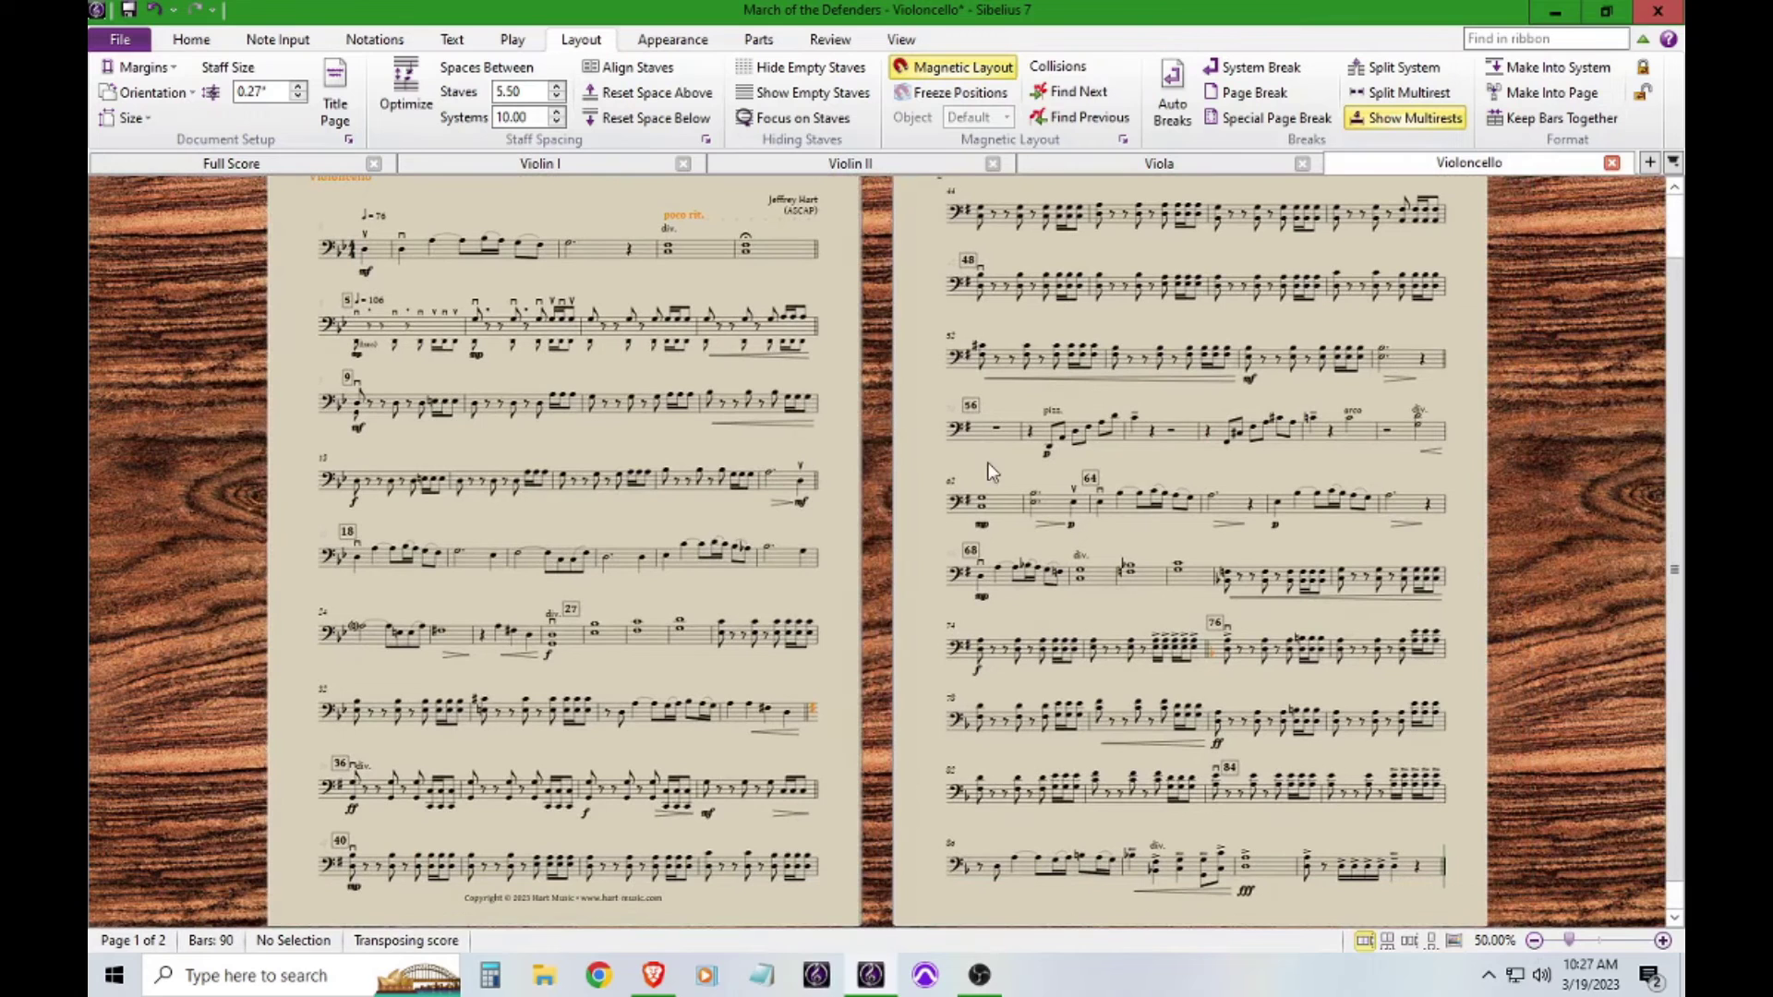
left_click(1534, 941)
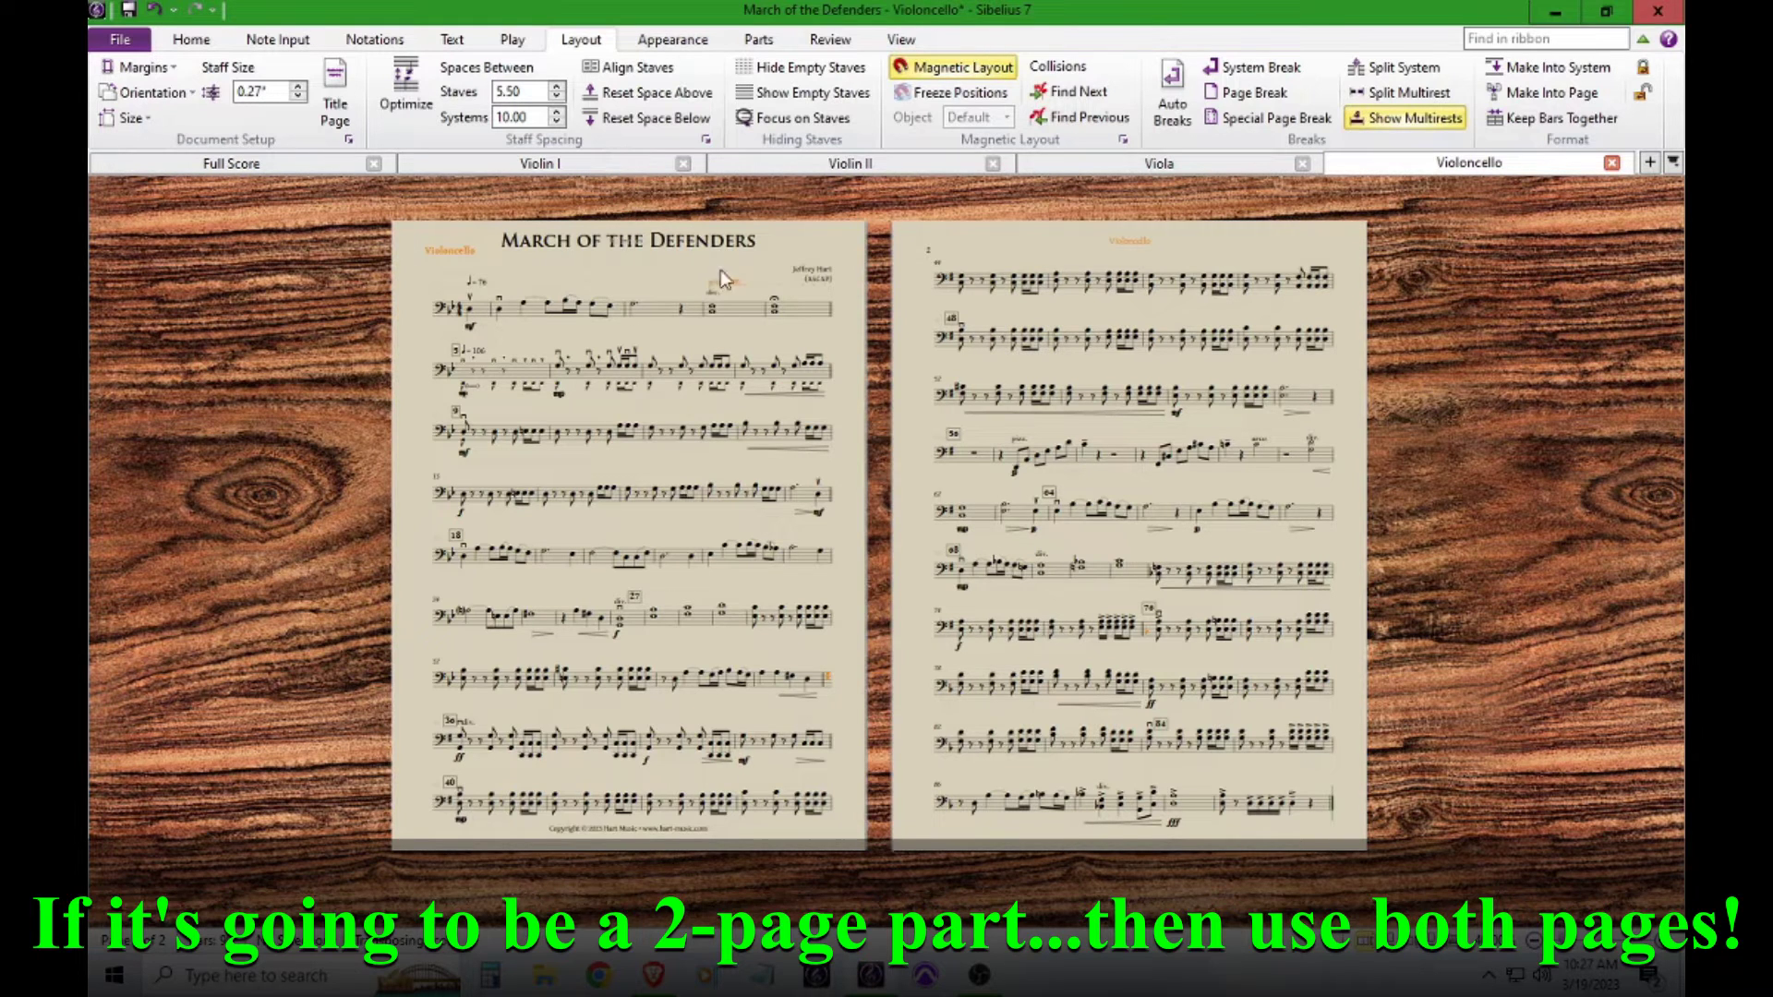
- Return to the full score and open the Double Bass part from the first full bar of its staff
left_click(244, 169)
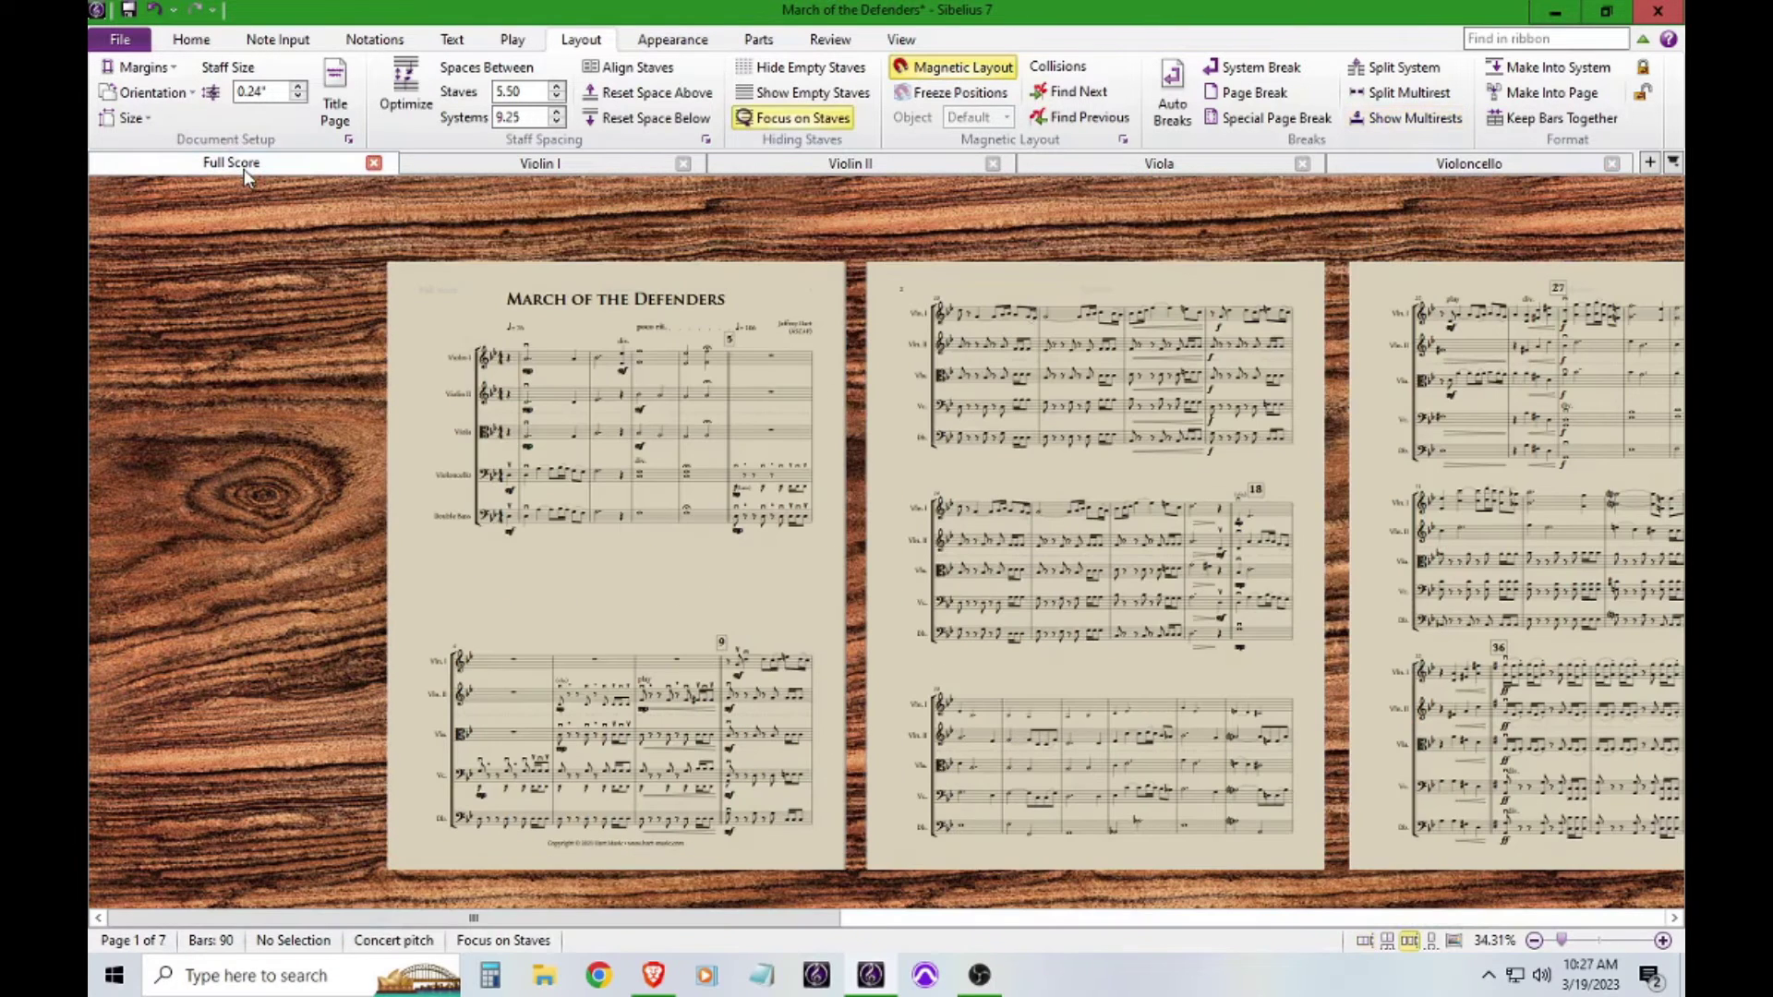
left_click(543, 523)
key("w")
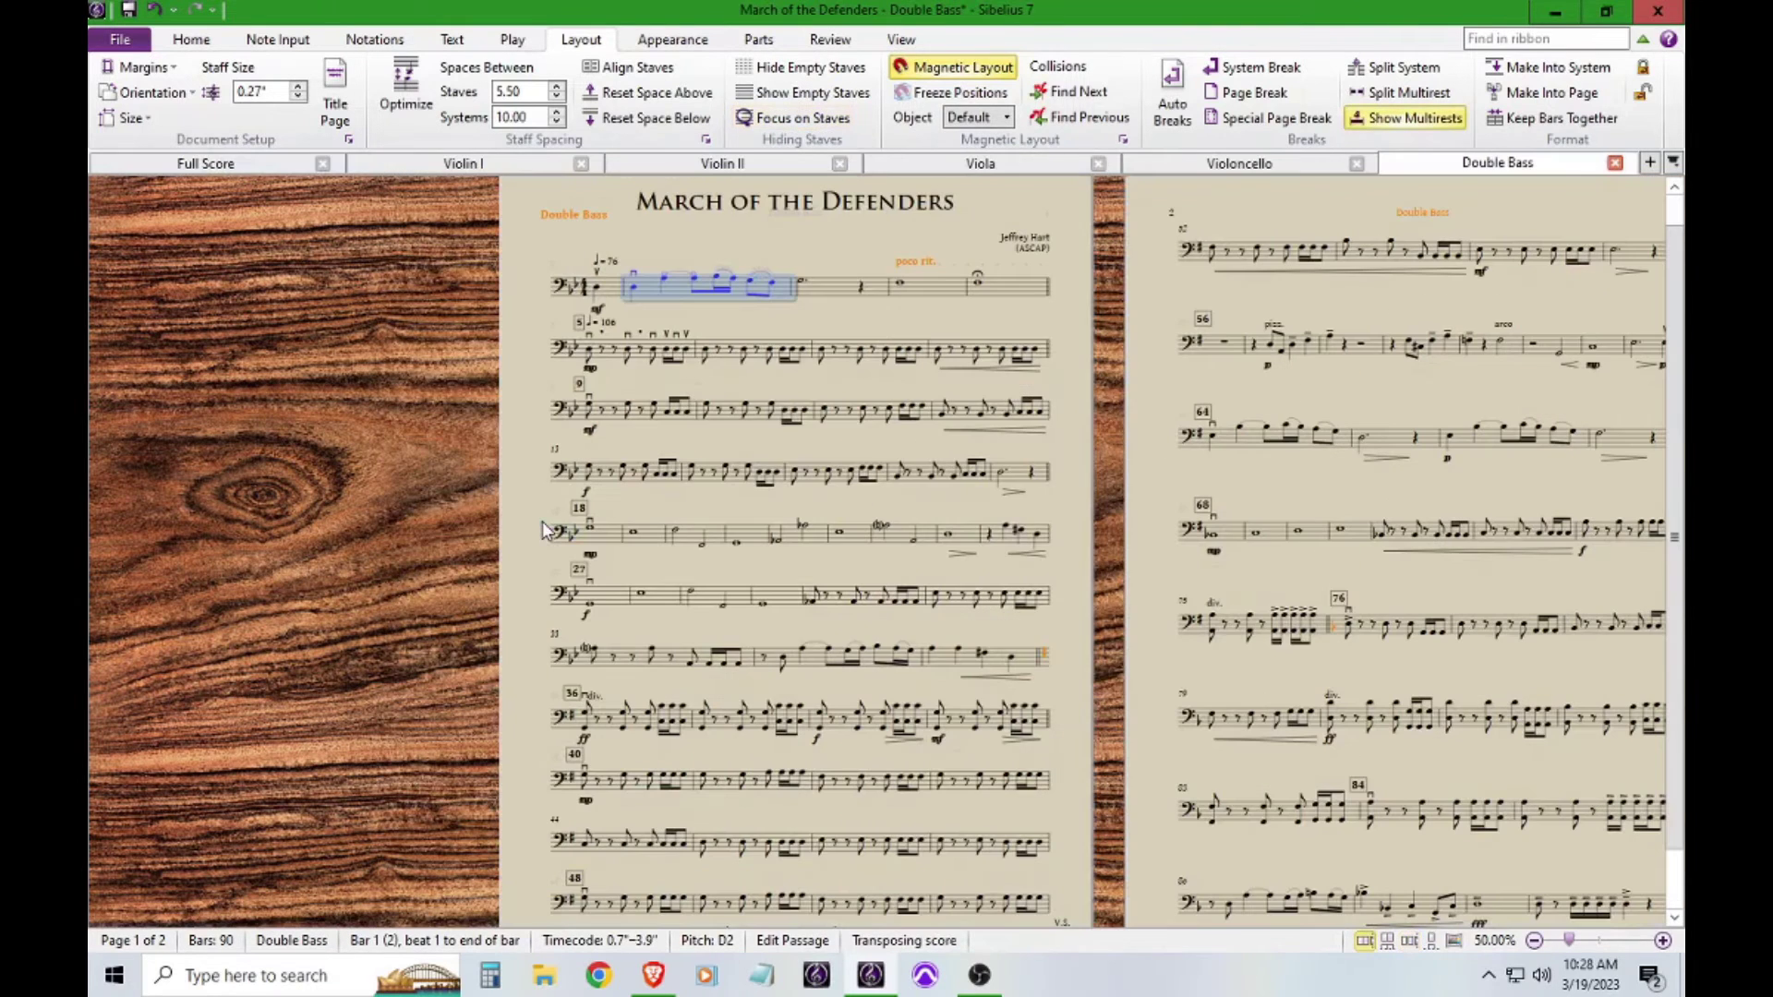
left_click_drag(1269, 689, 1015, 657)
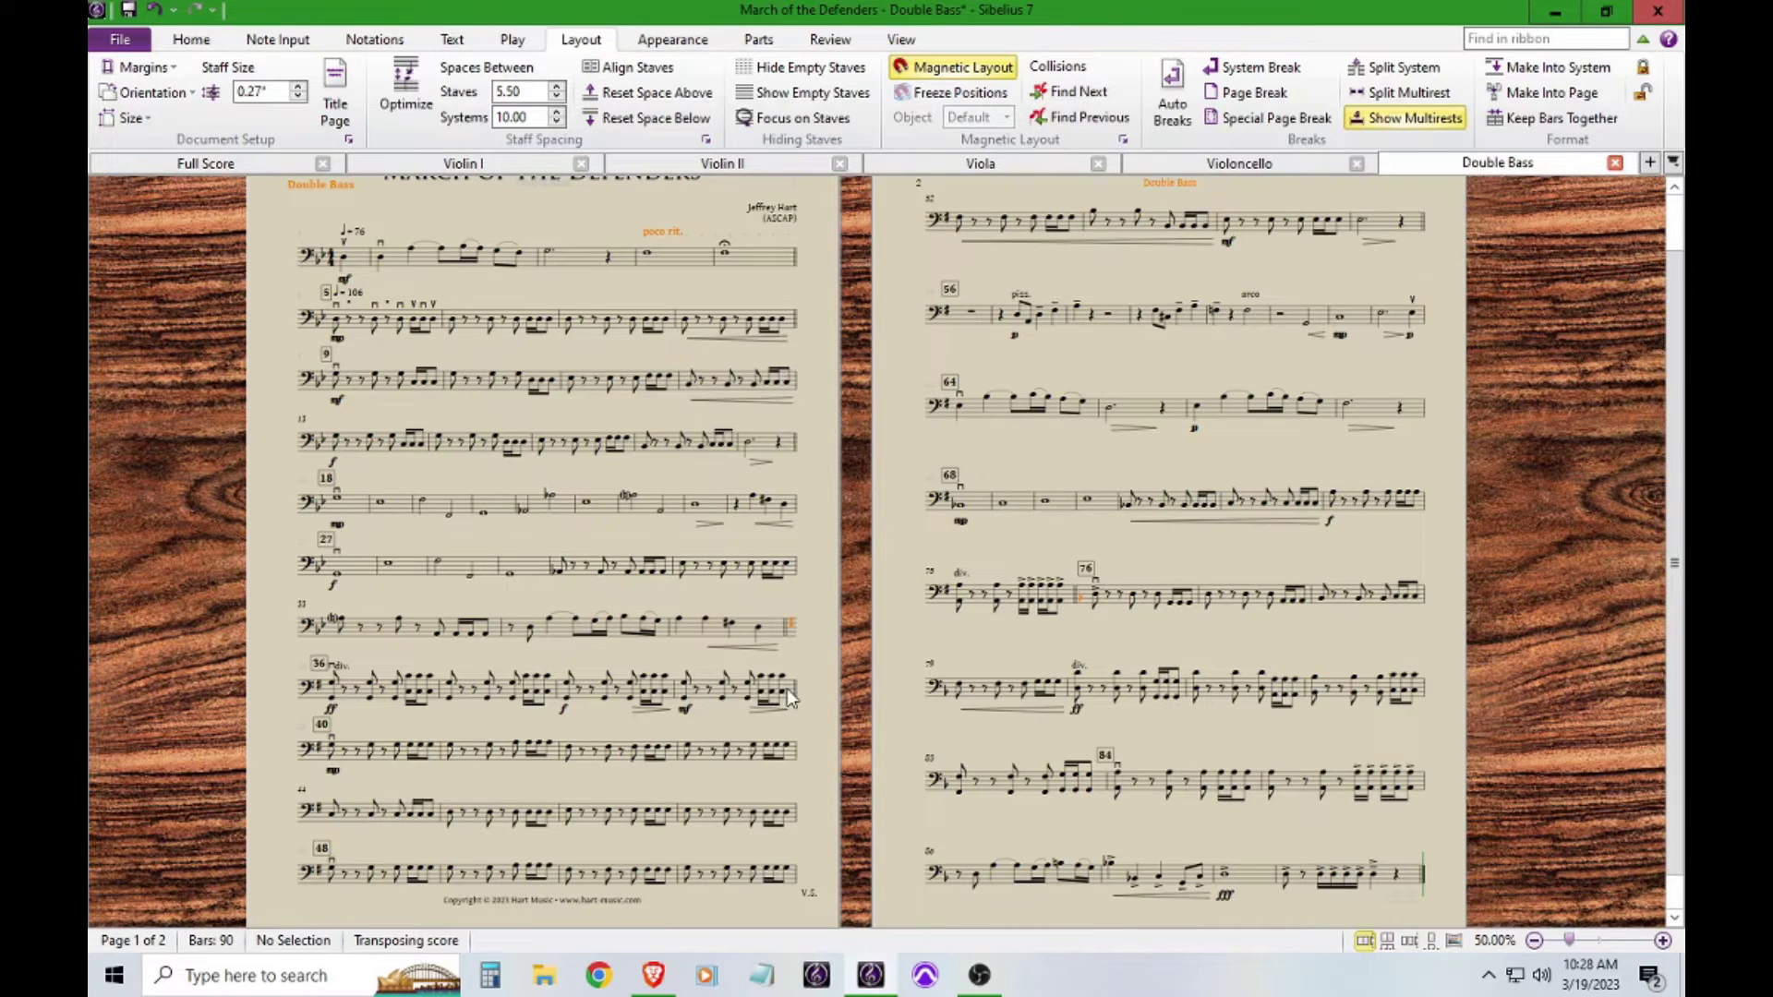
- Insert a page break in the Double Bass part at the barline ending the system that starts at rehearsal mark 40
left_click(796, 753)
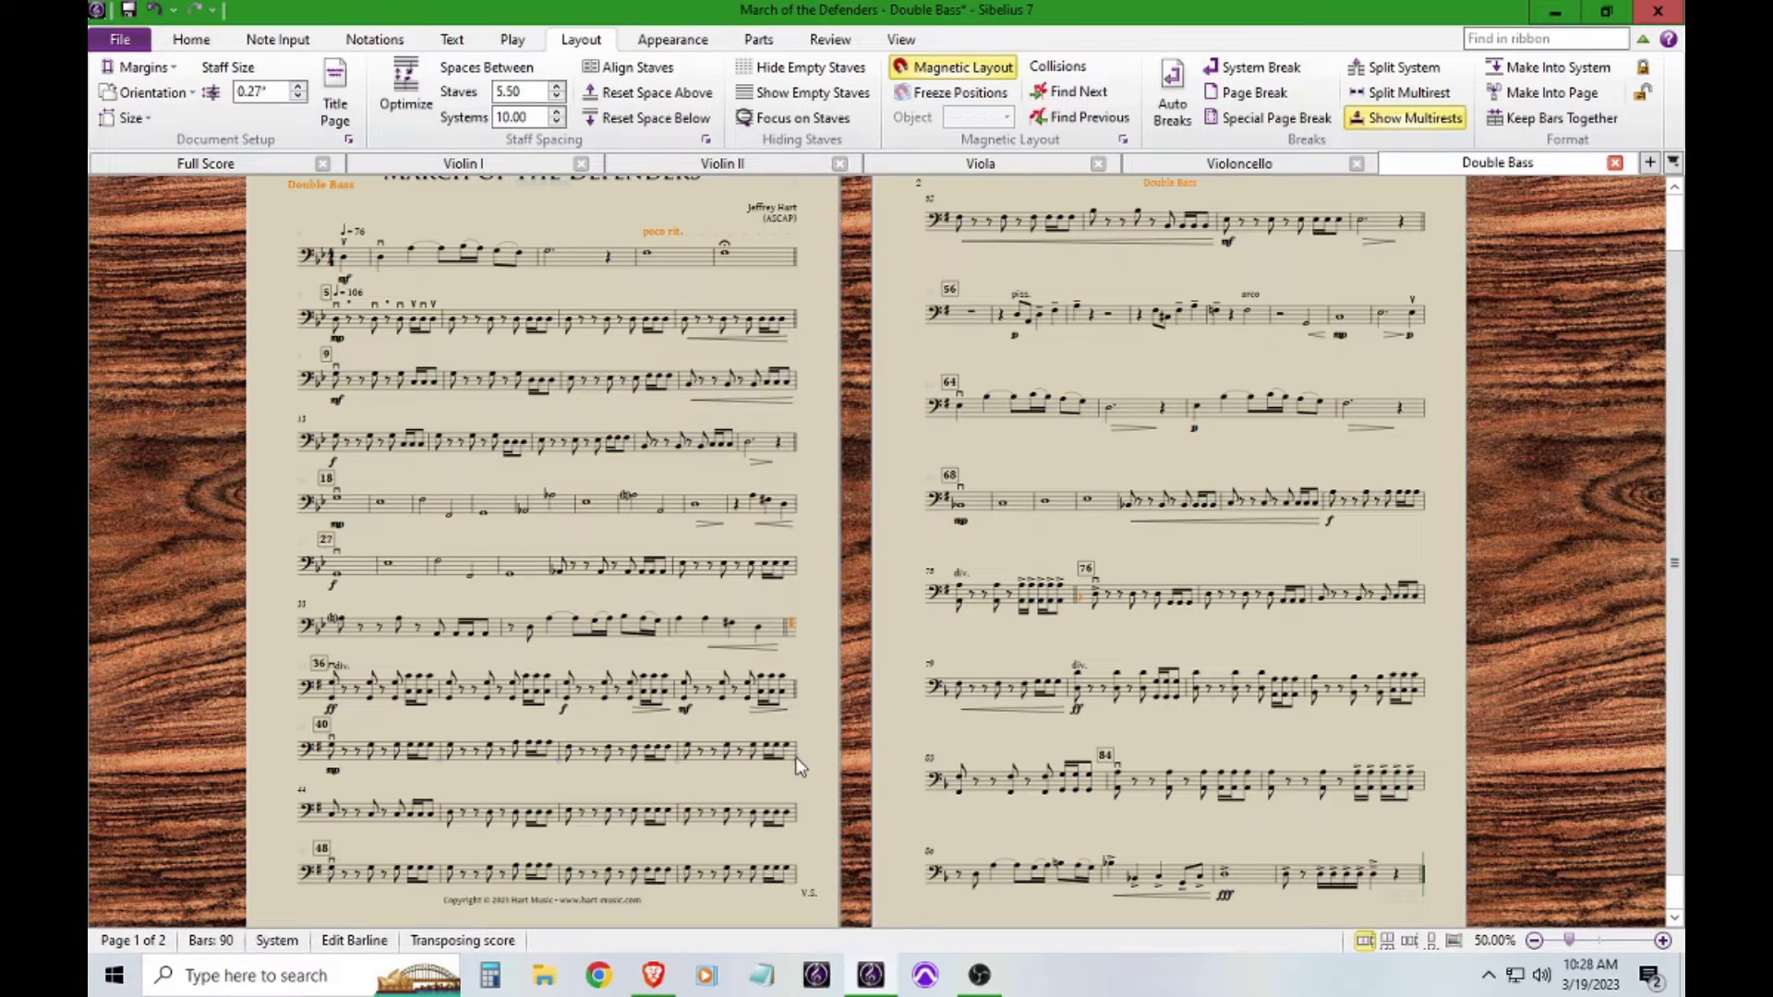
left_click(1662, 940)
left_click(1662, 940)
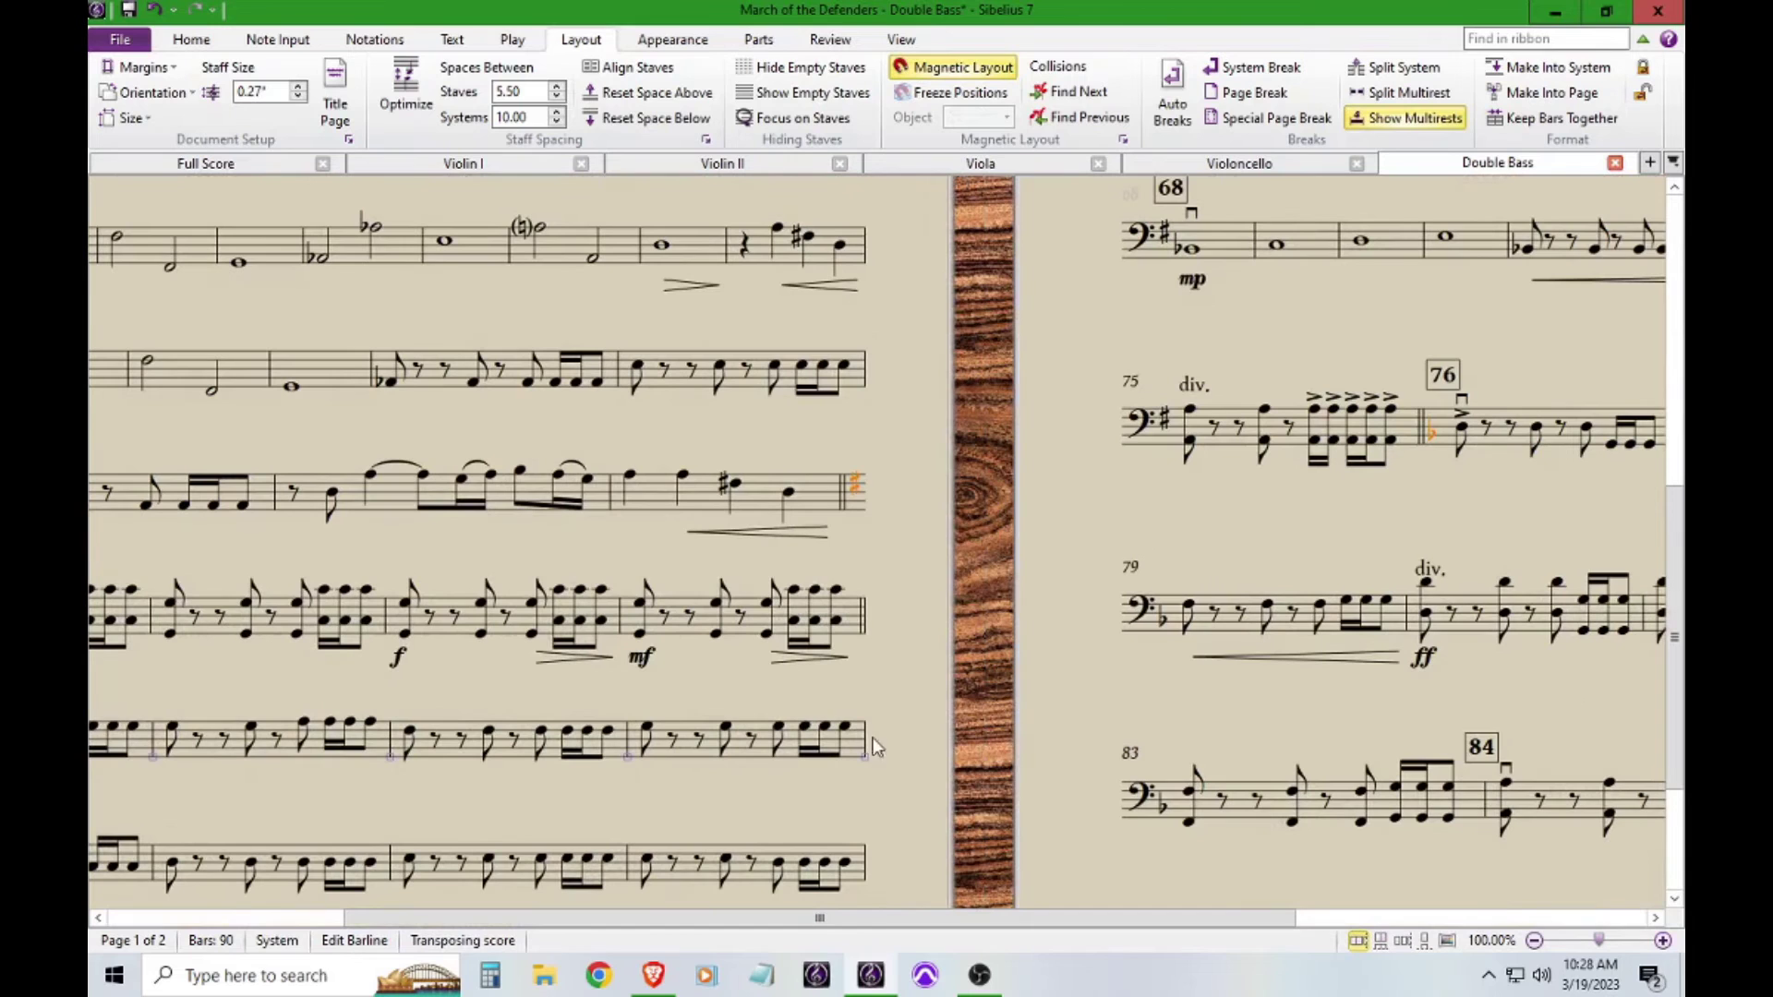
left_click(865, 738)
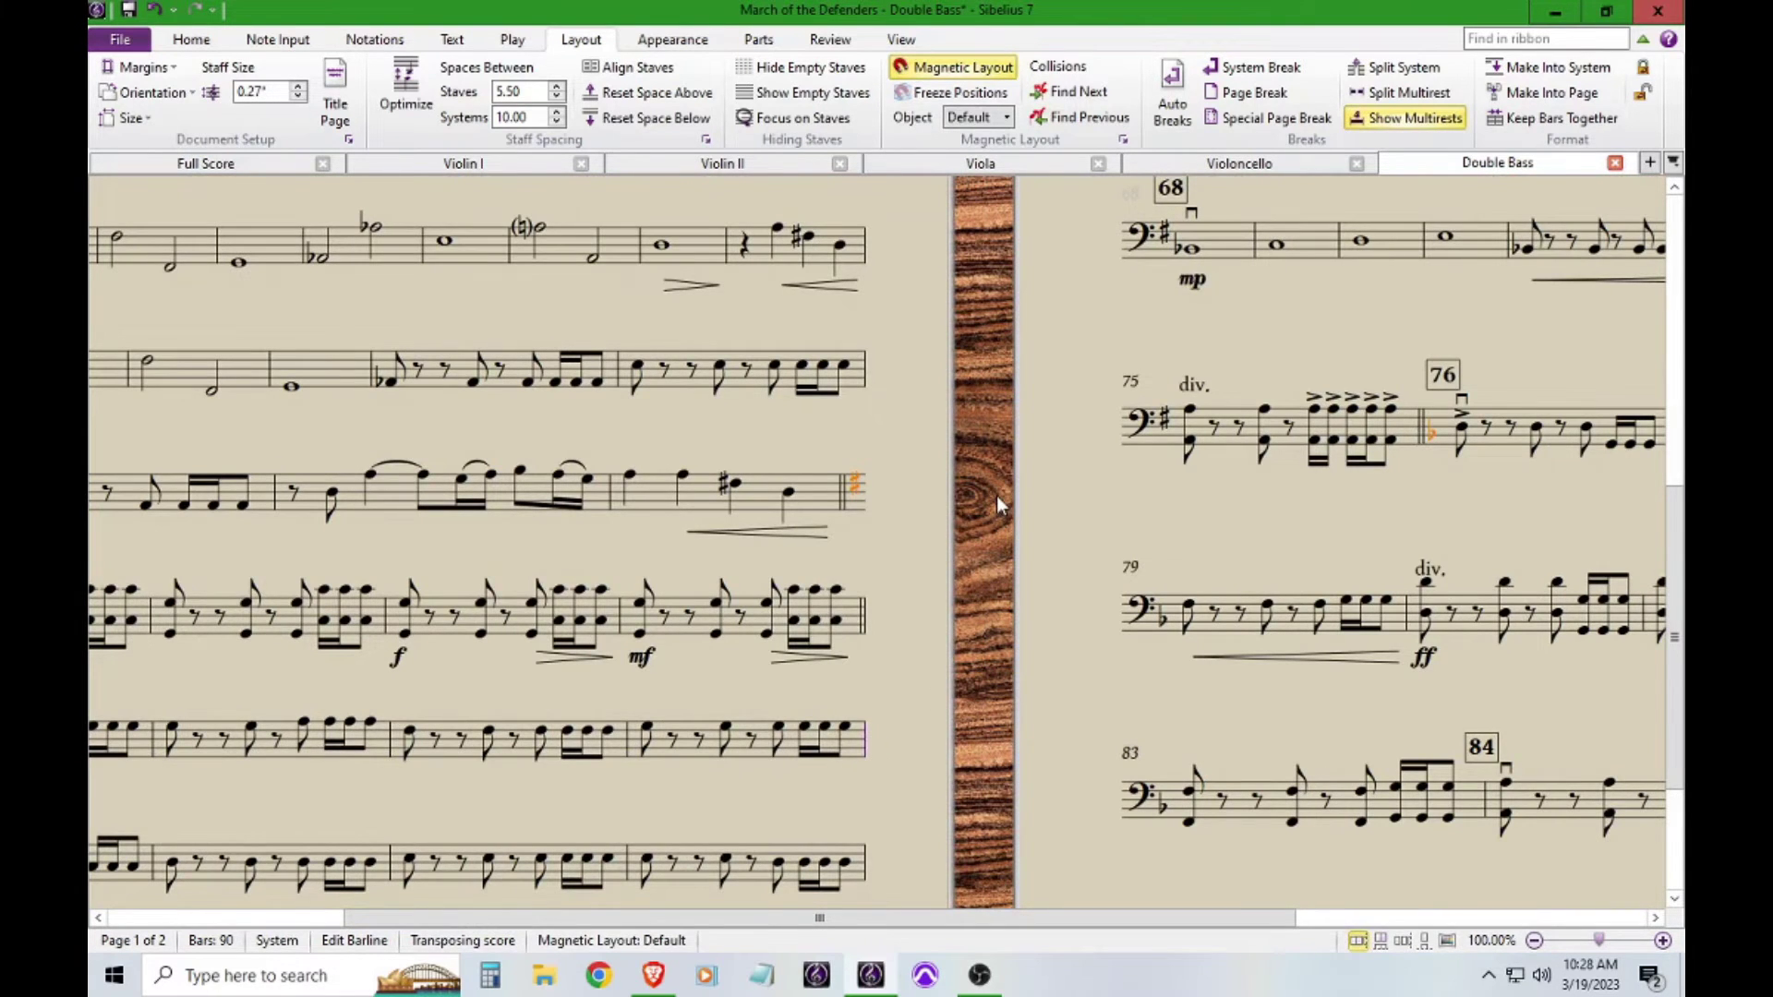
scroll(995, 494, "up", 2)
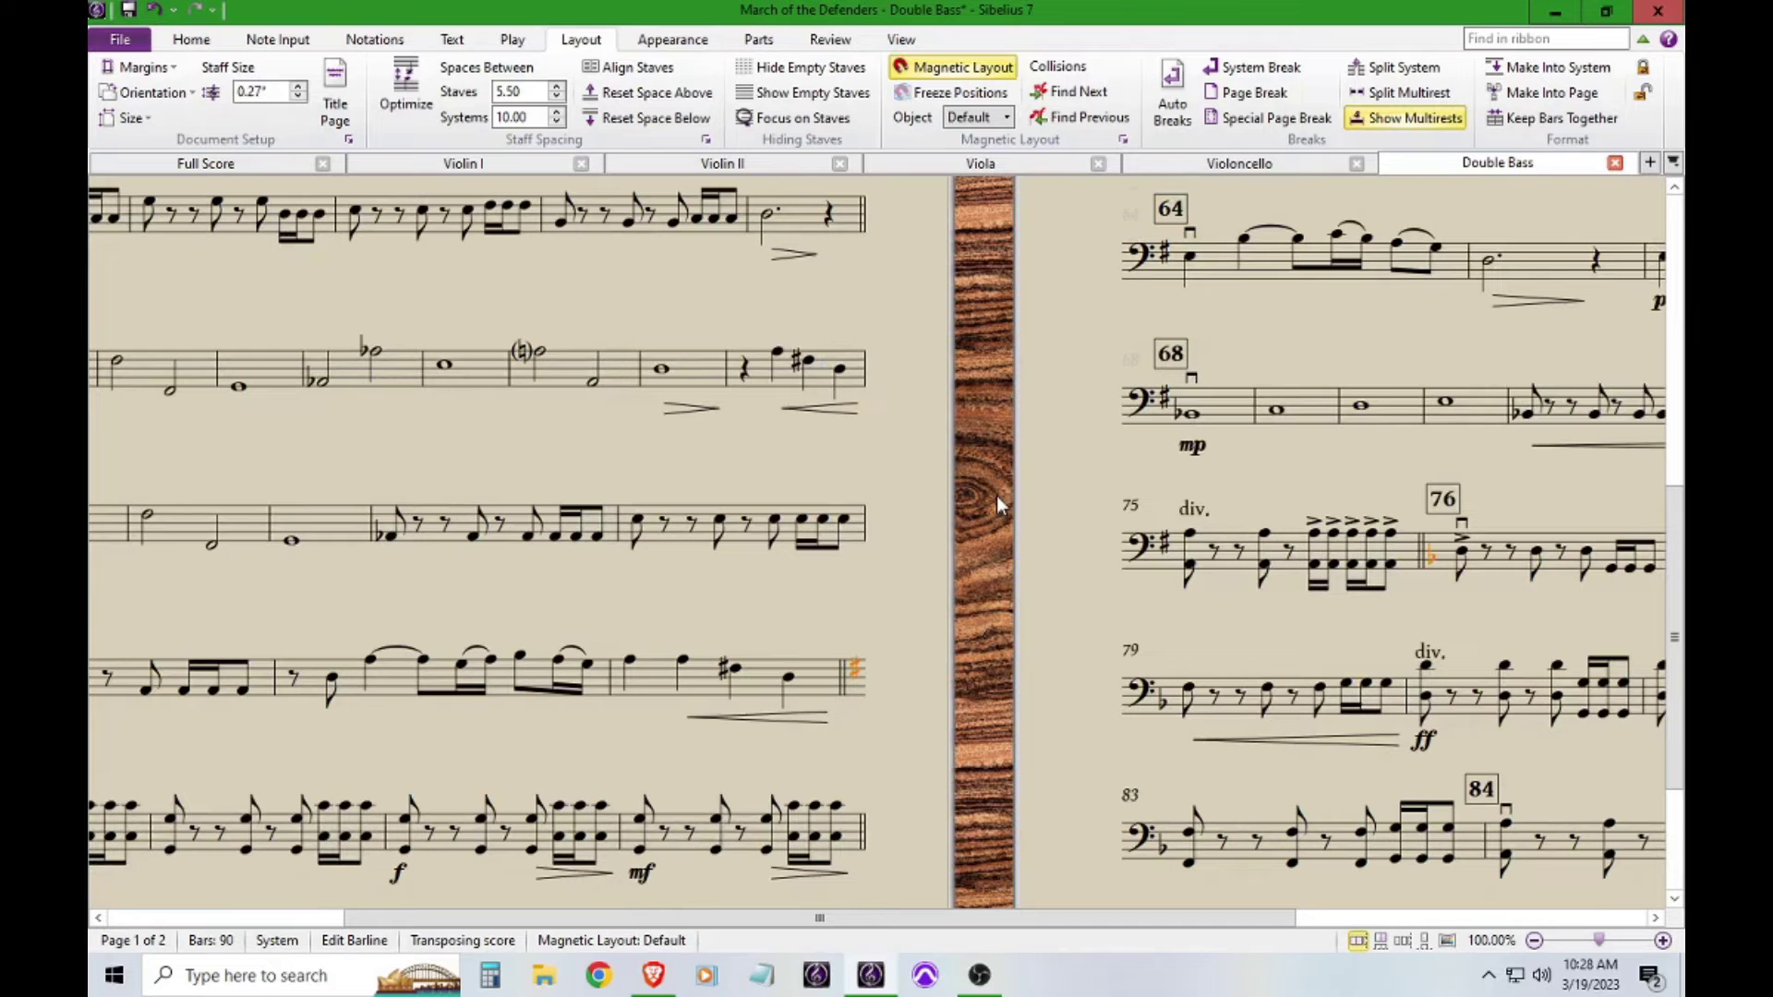
left_click(1535, 939)
left_click(1535, 940)
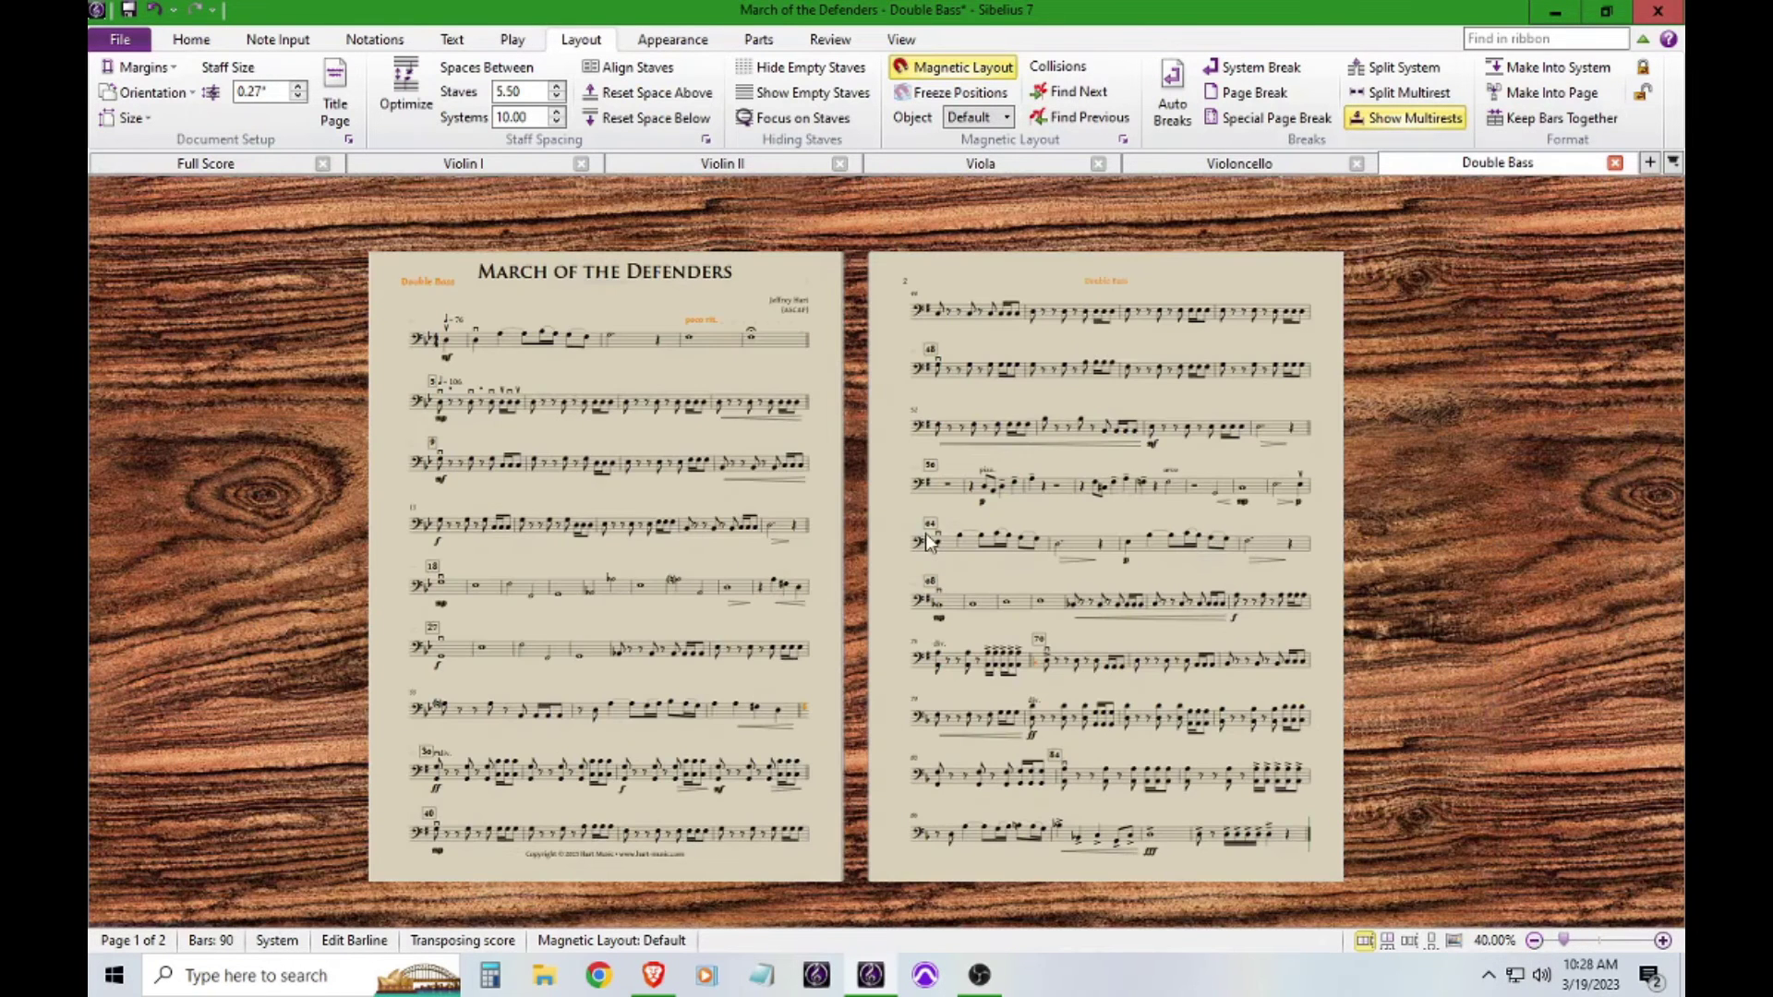
left_click_drag(883, 591, 911, 564)
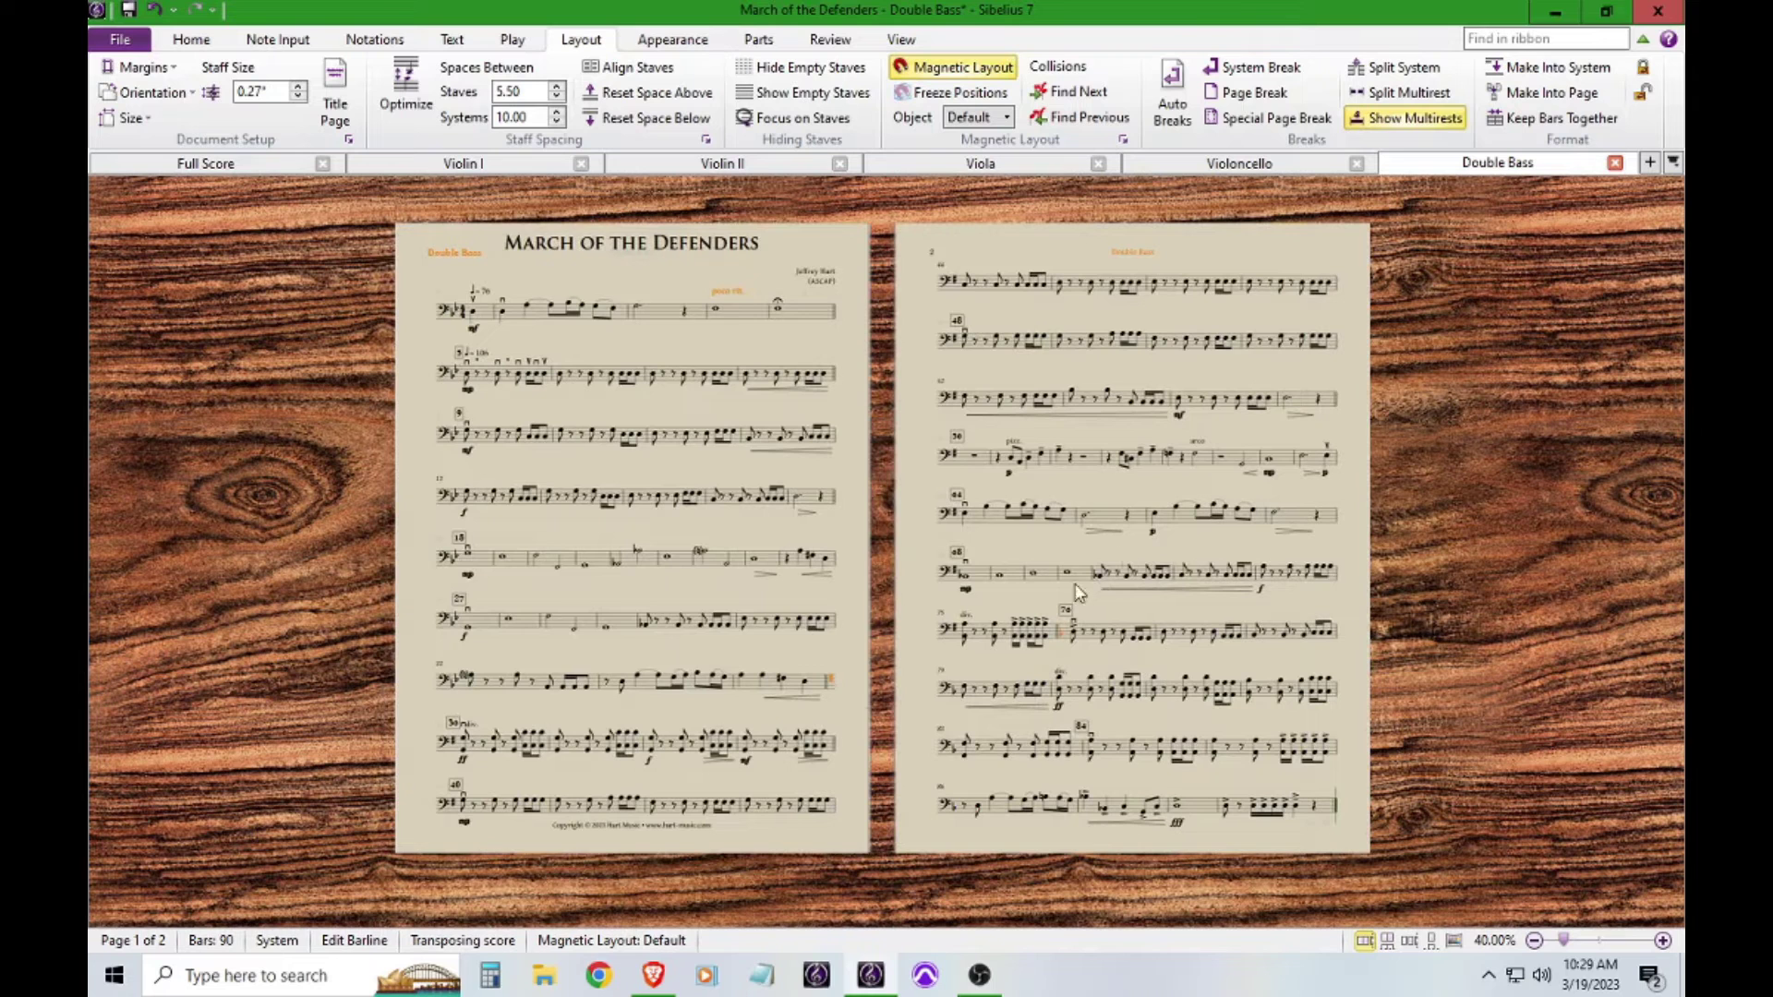
- Nudge the copyright line on page 1 of the Double Bass part down eight steps, away from the last system
left_click(1662, 940)
left_click(1663, 940)
left_click(1662, 940)
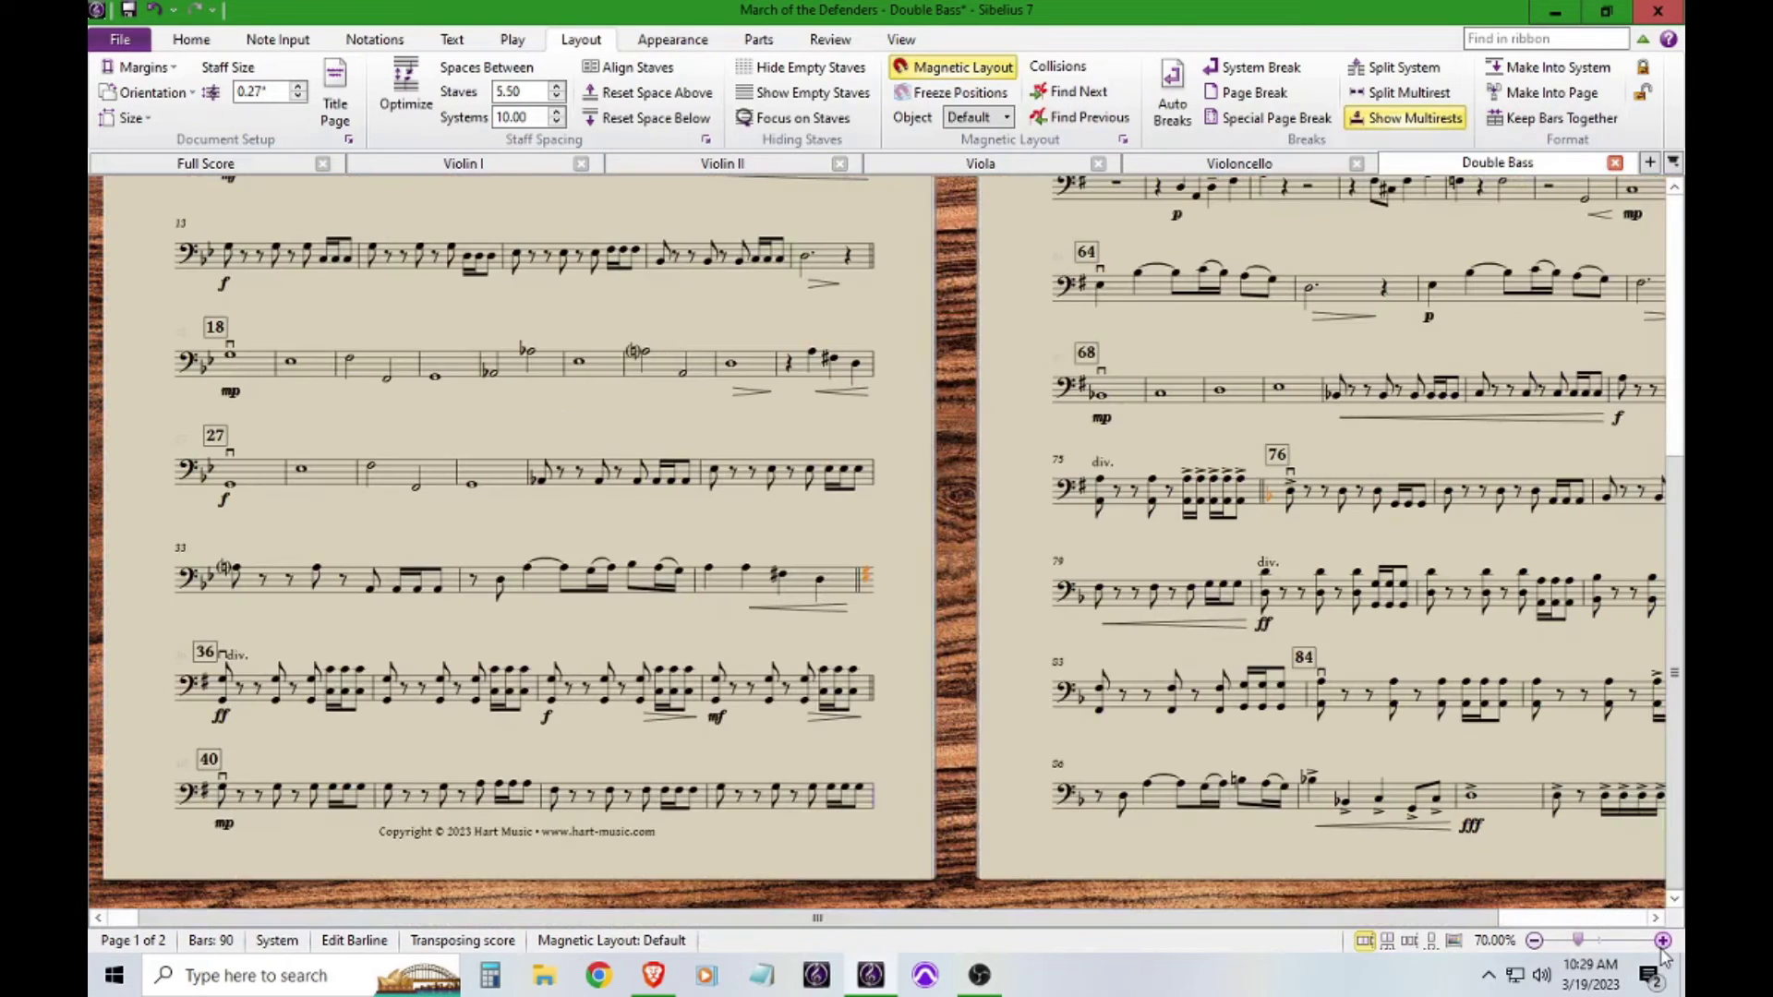
left_click(535, 834)
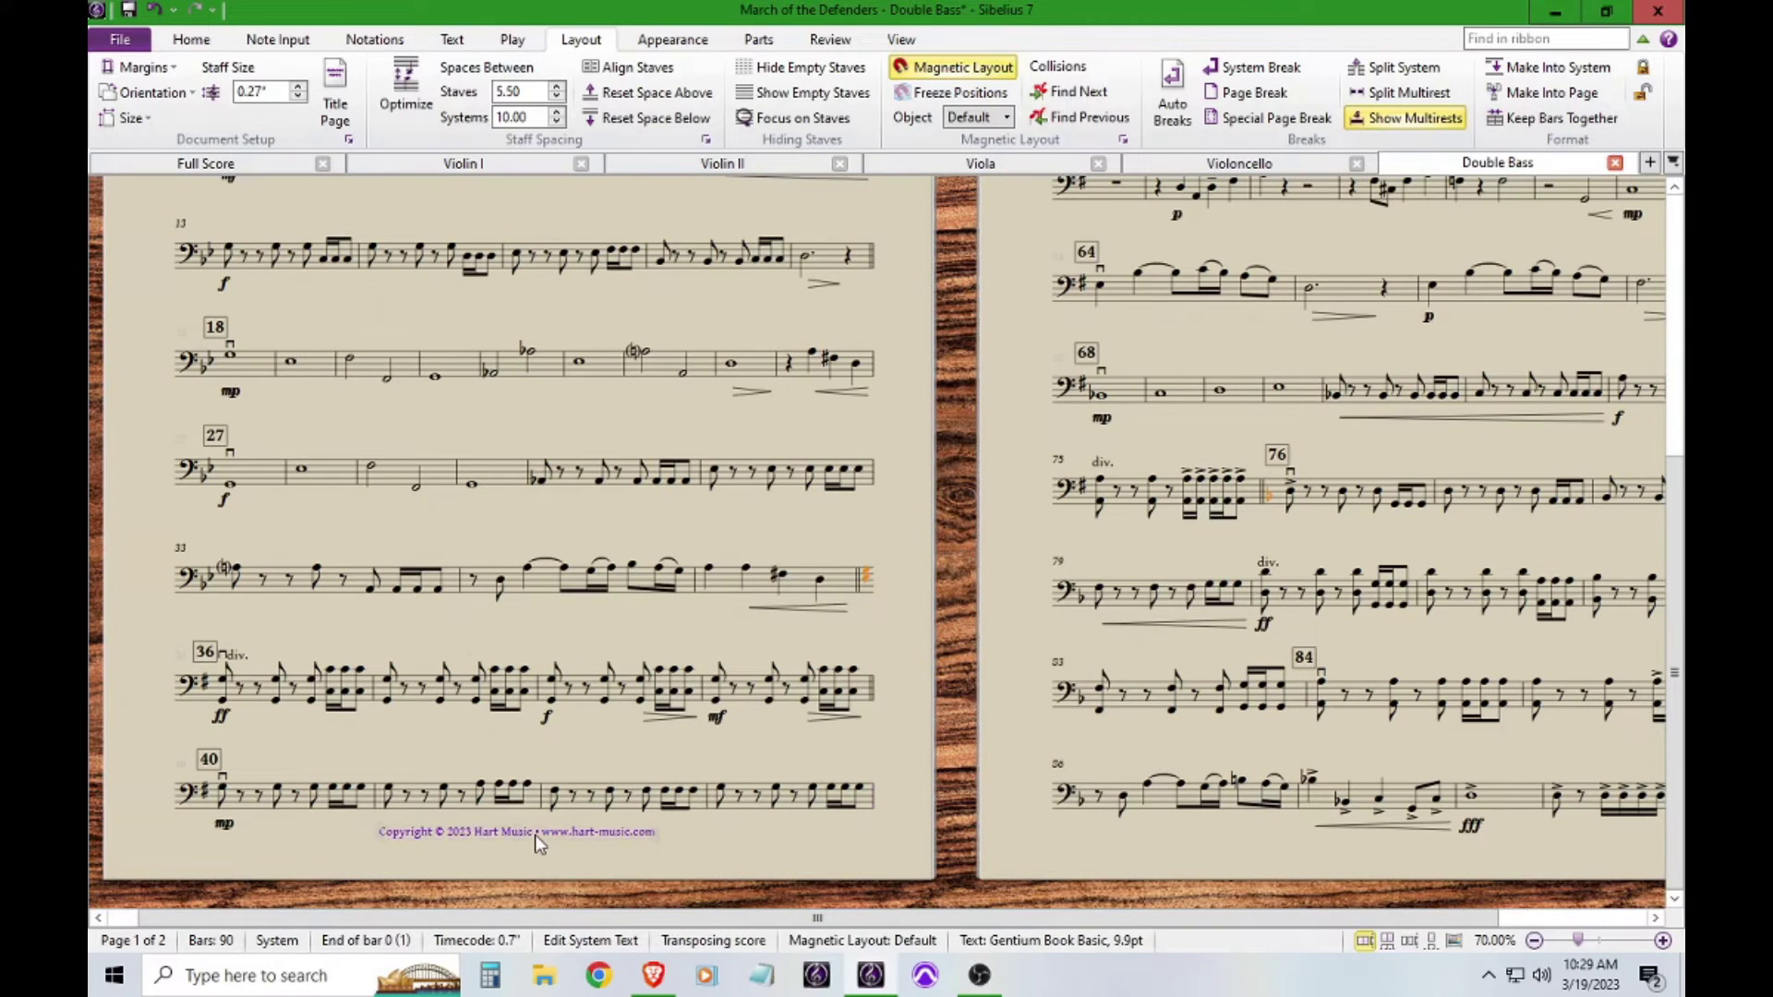
key("Down")
key("Down")
key("Down")
key("Down")
key("Down")
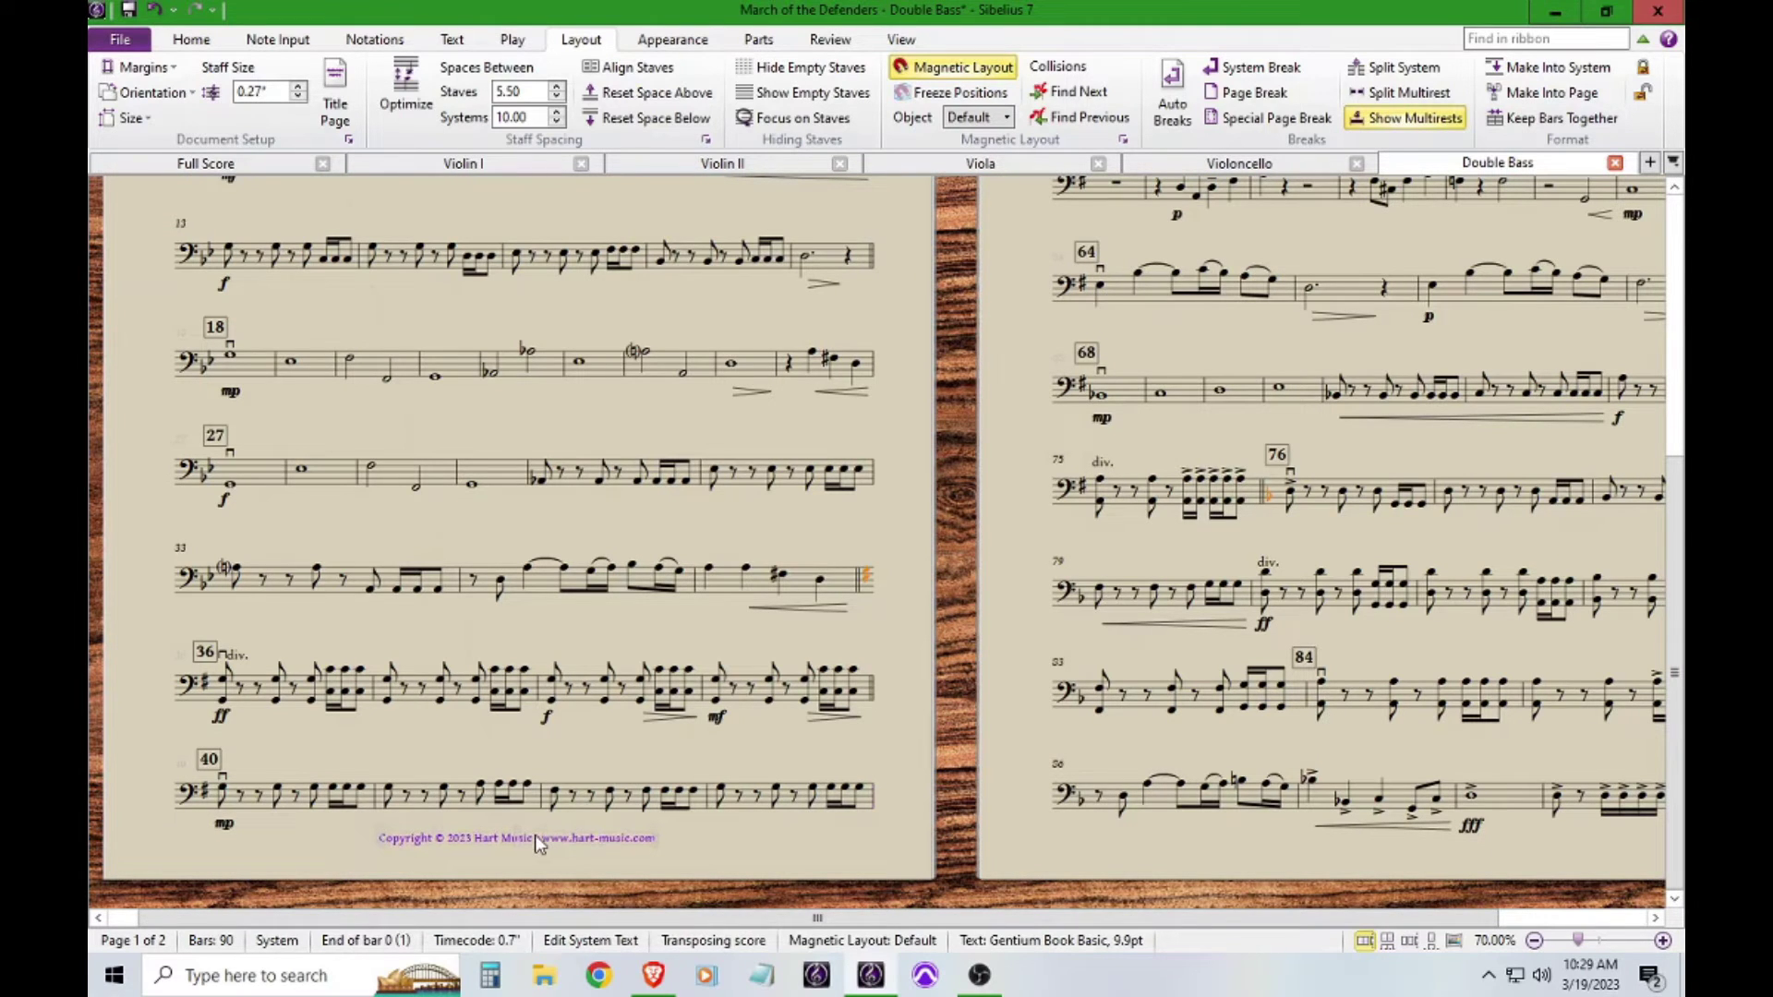
key("Down")
key("Down")
key("Down")
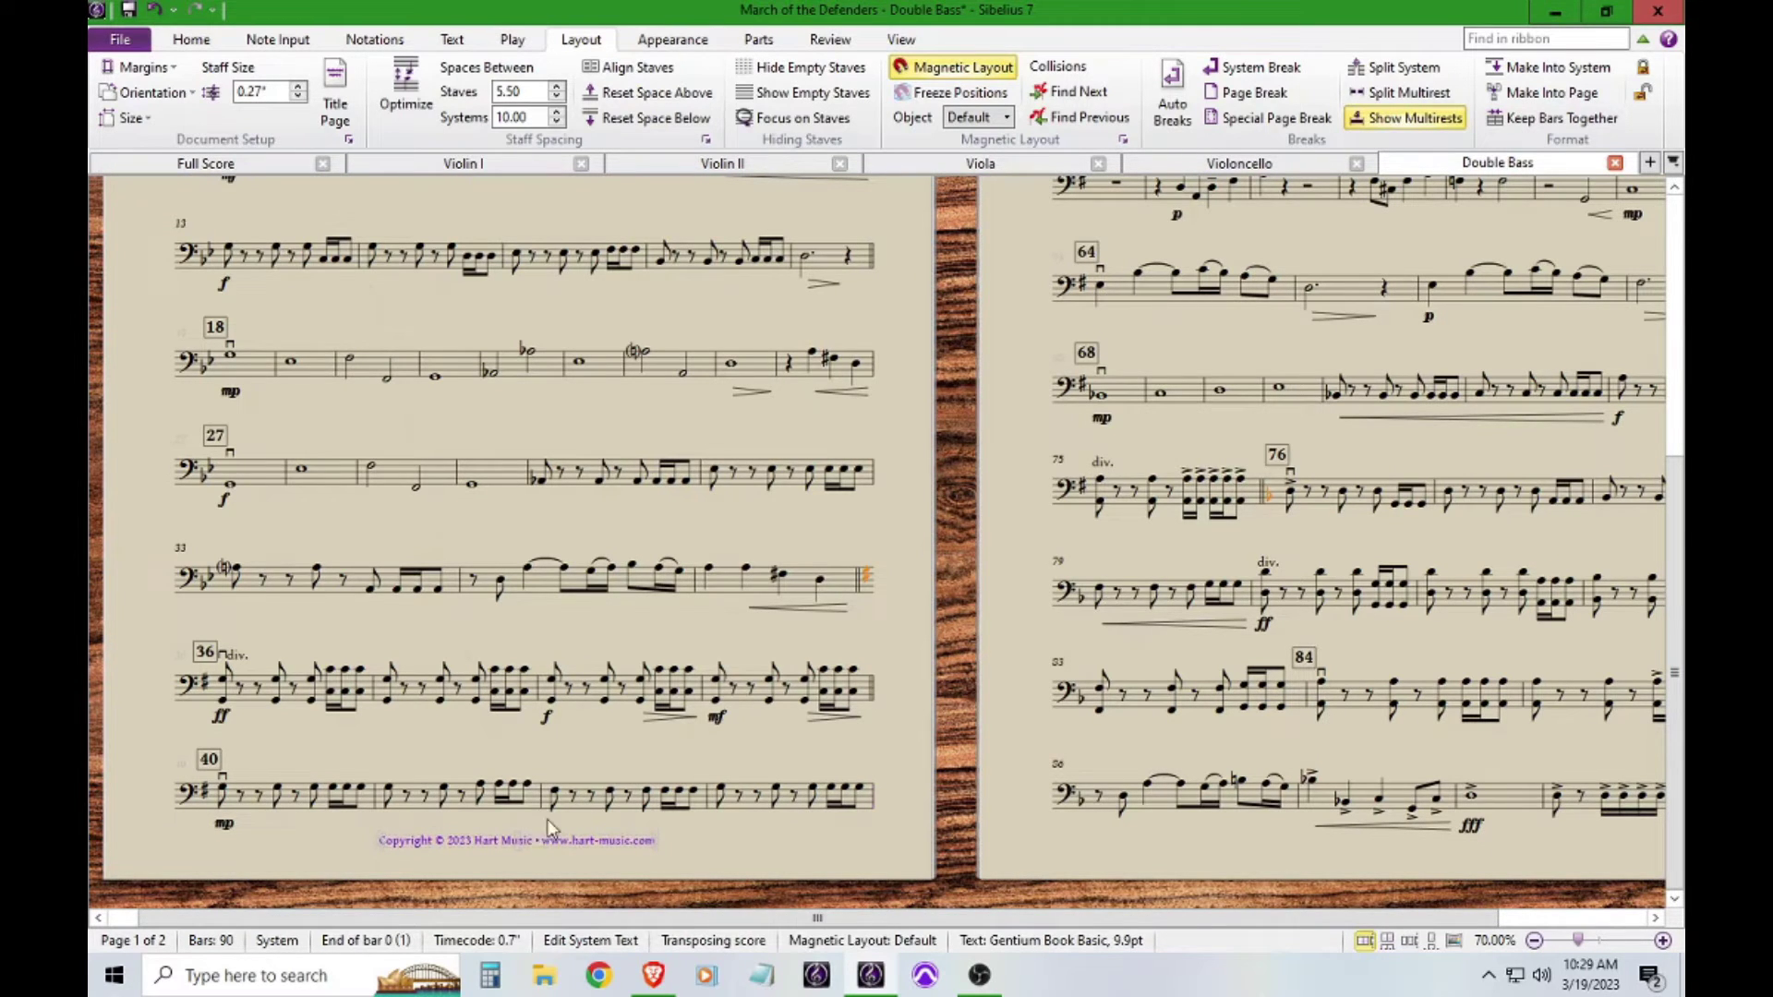
left_click(615, 752)
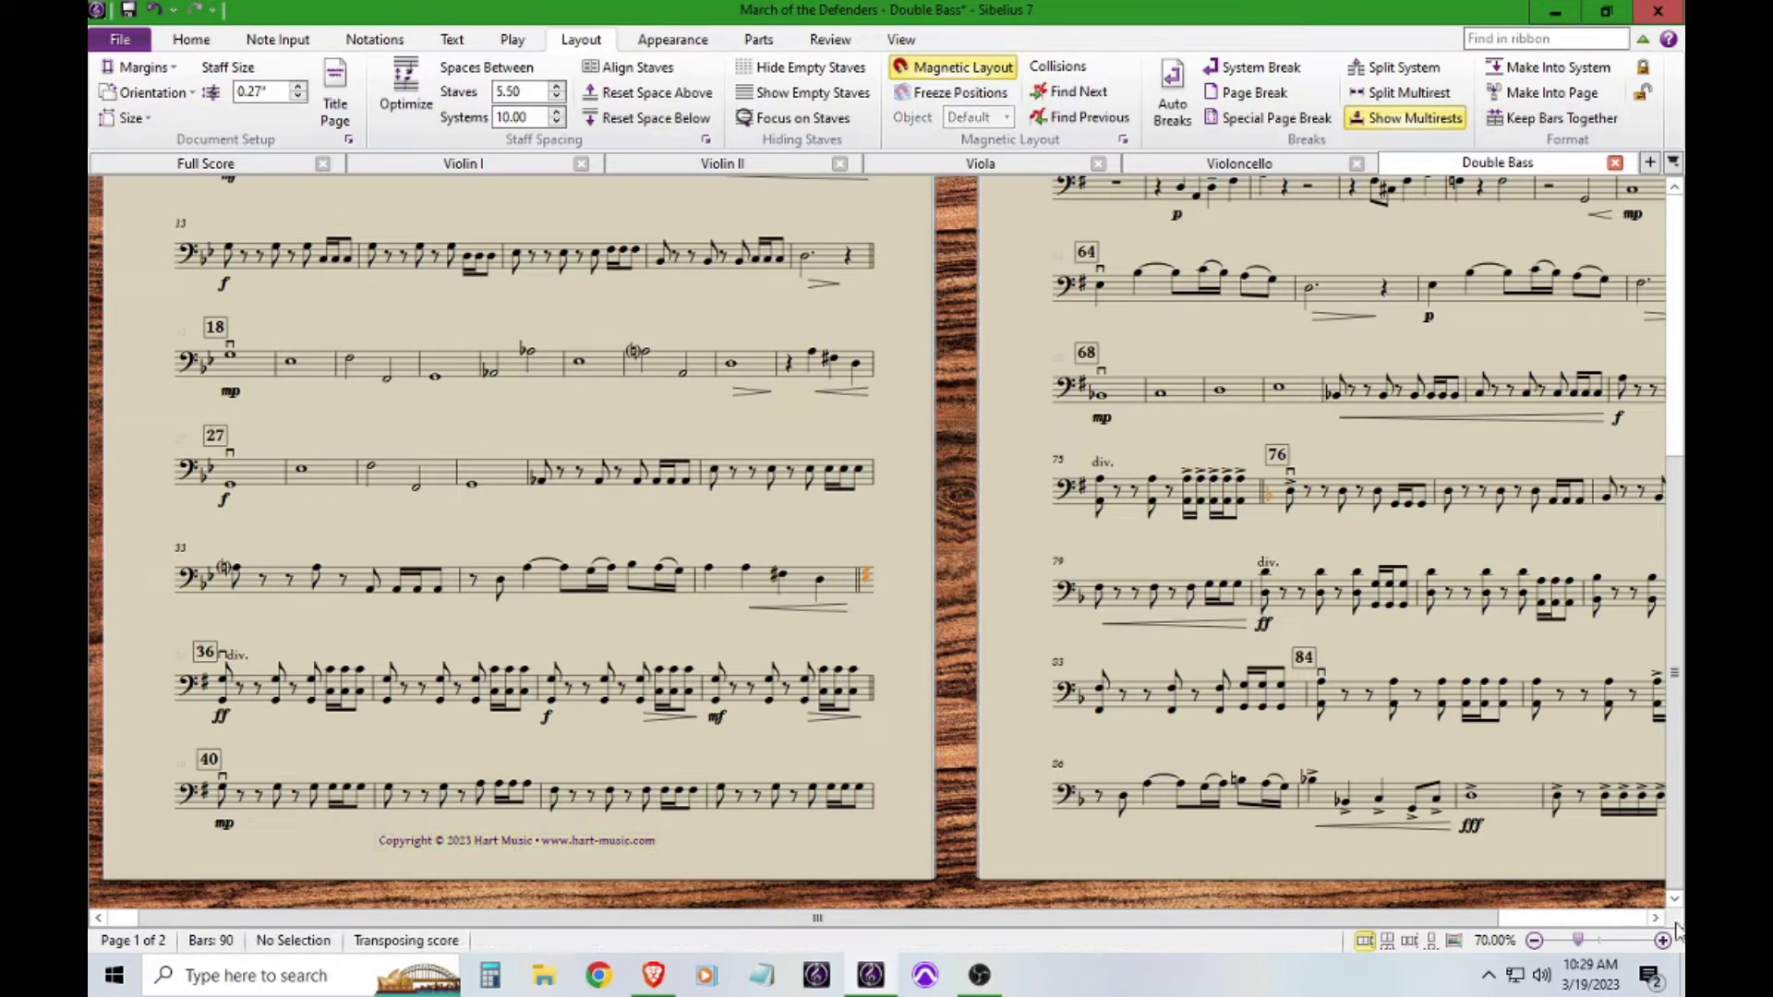
left_click(1534, 941)
left_click(1534, 940)
left_click(1534, 940)
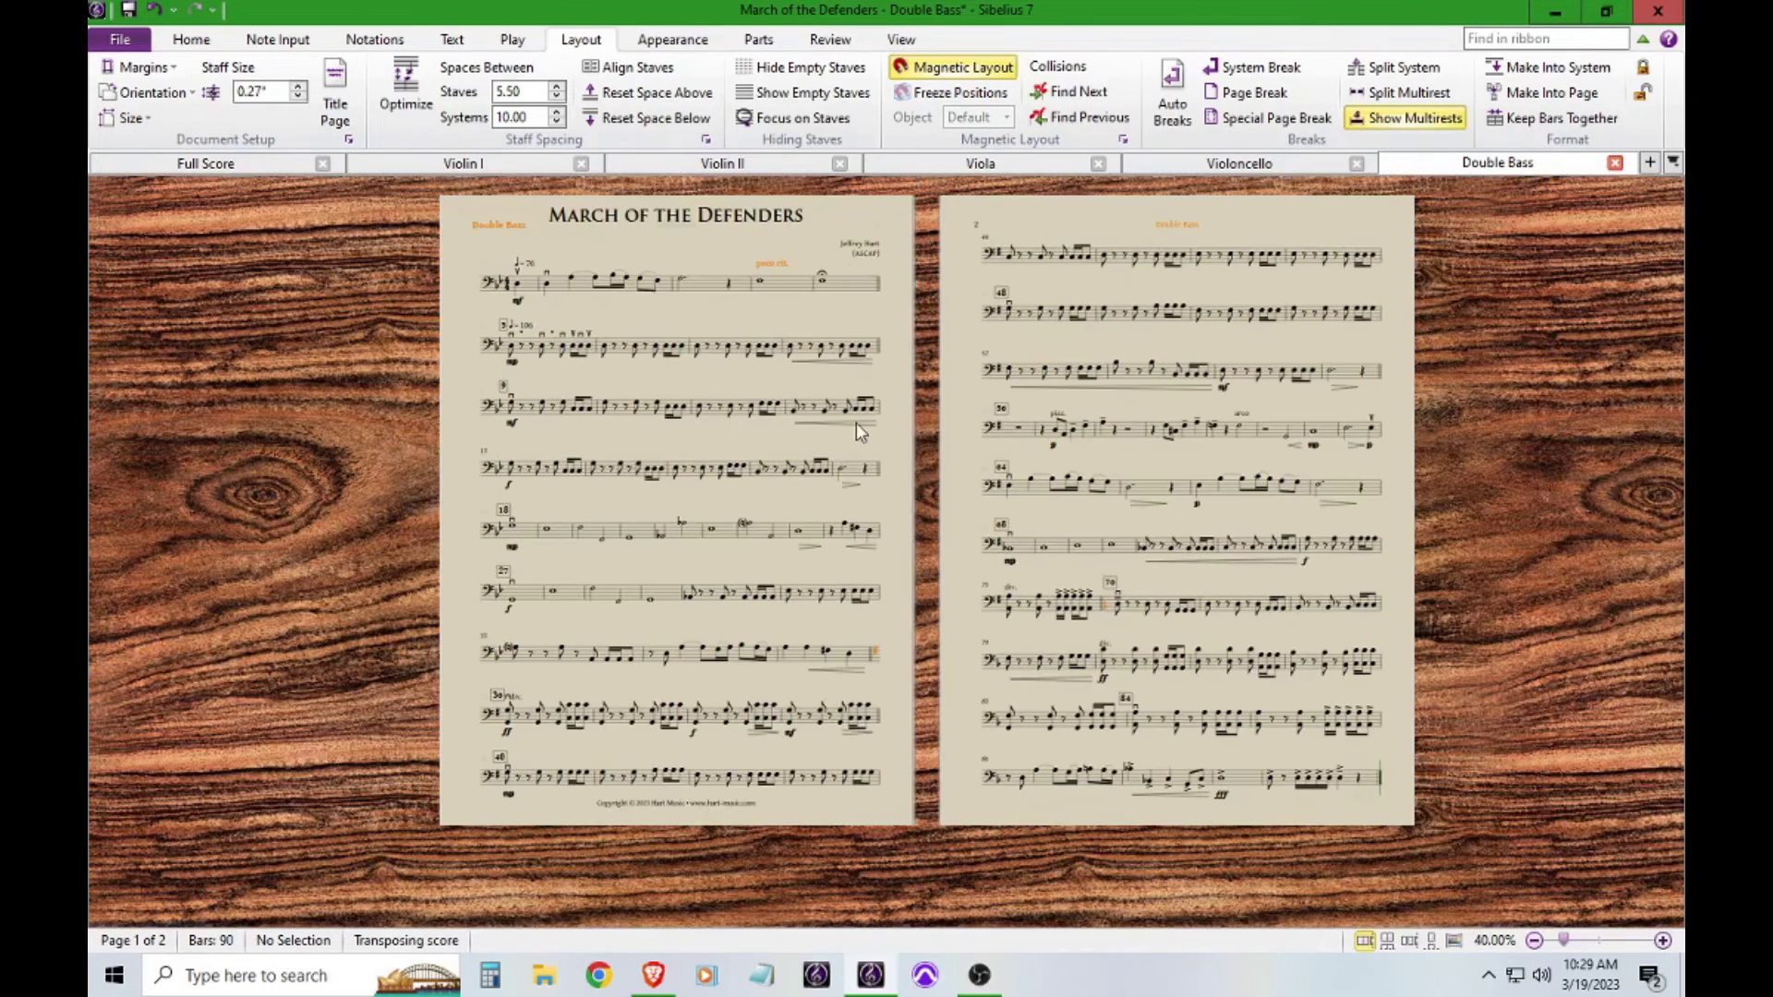
- Undo the copyright nudges and the page break in the Double Bass part, and inspect the V.S. marking at the end of page 1
left_click_drag(950, 447, 934, 471)
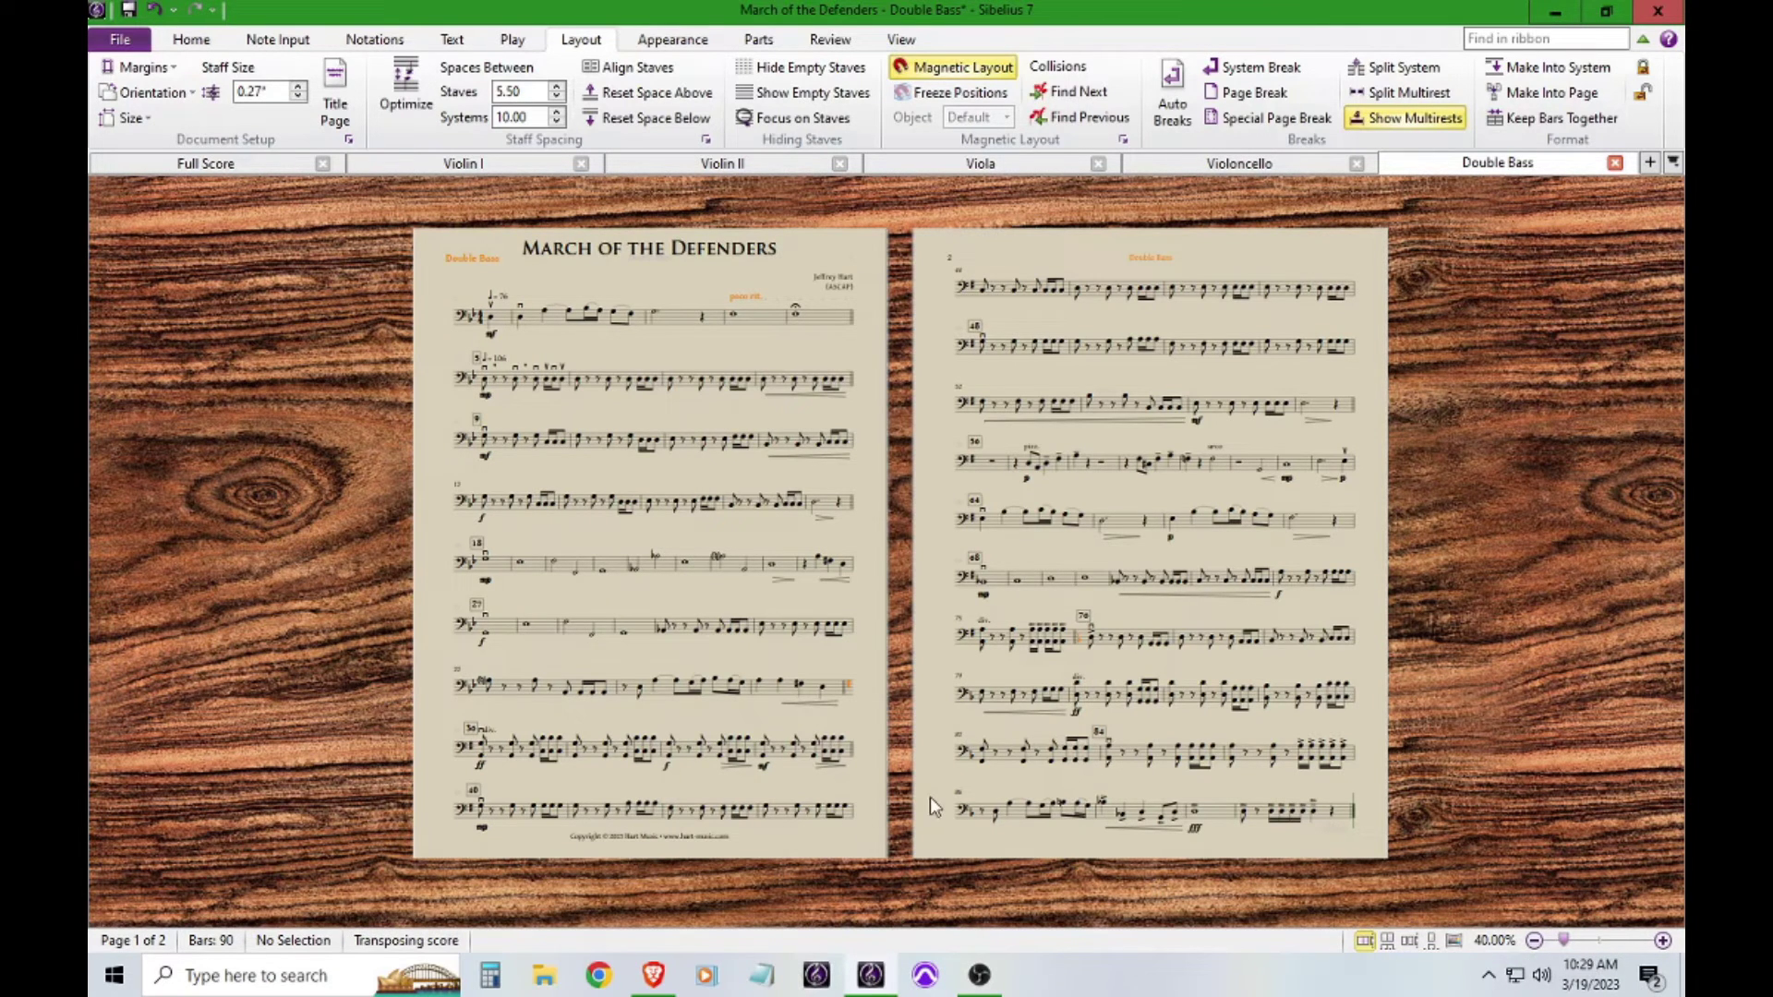
key("ctrl+z")
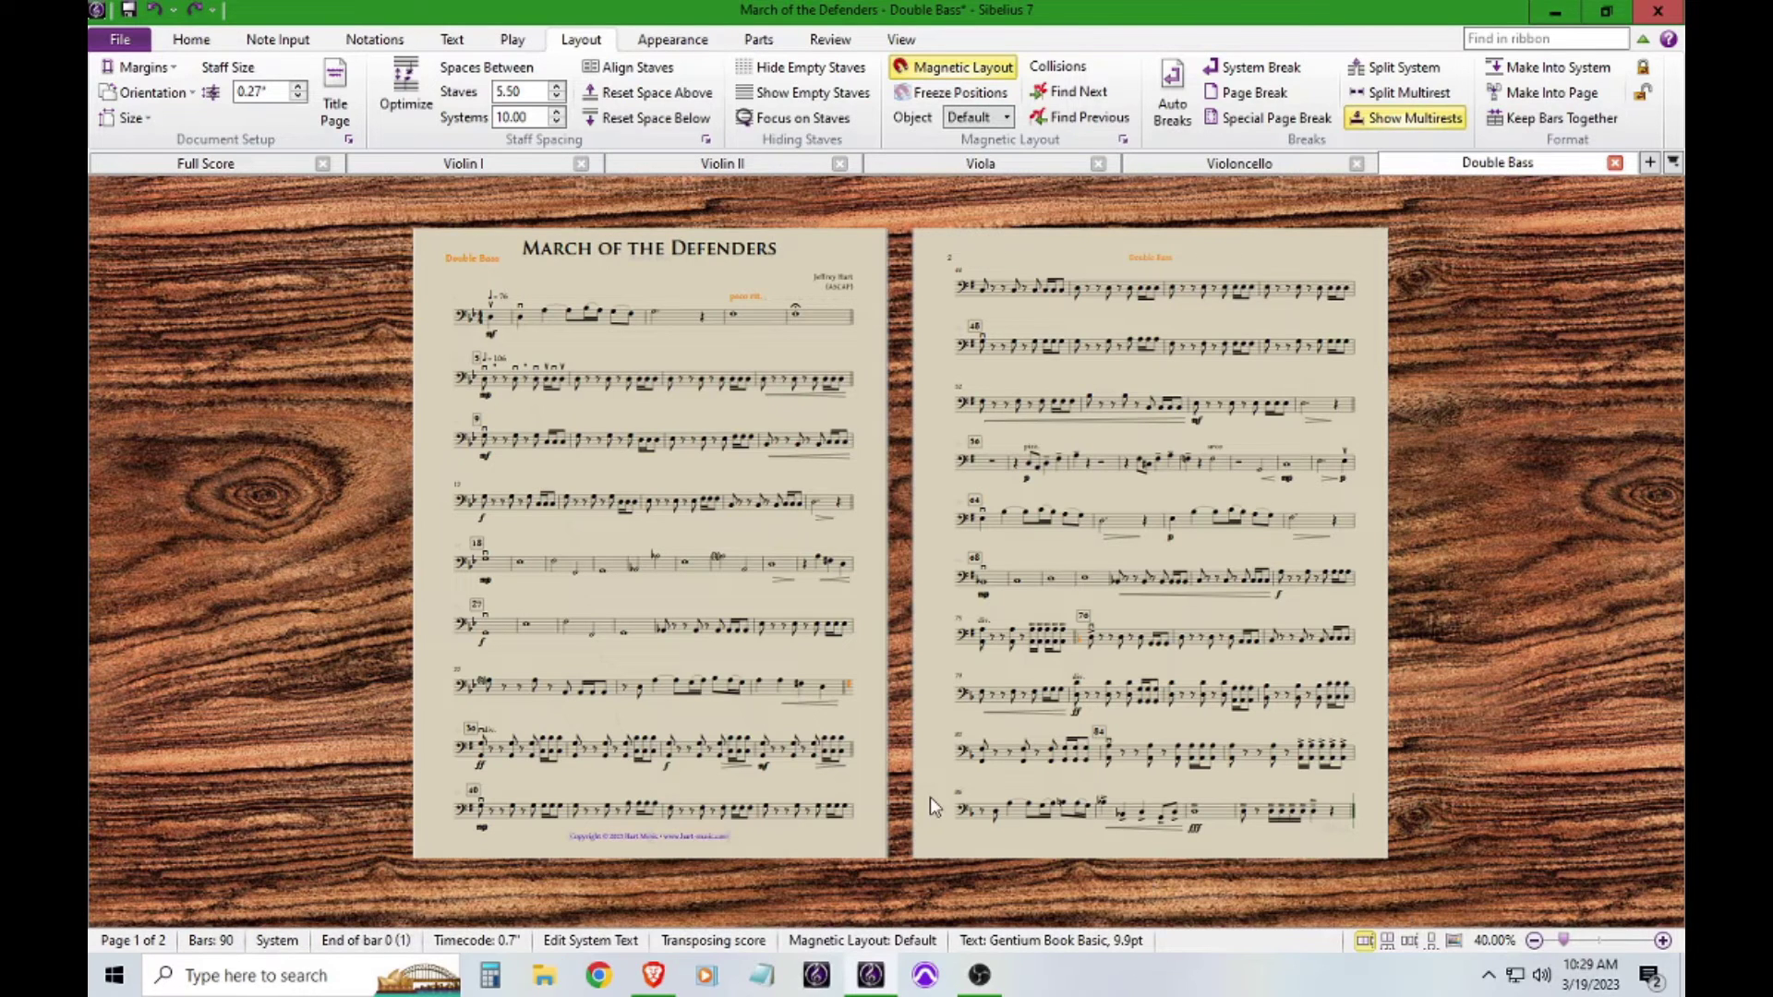
key("Up")
key("Up")
key("Up")
key("Up")
key("ctrl+z")
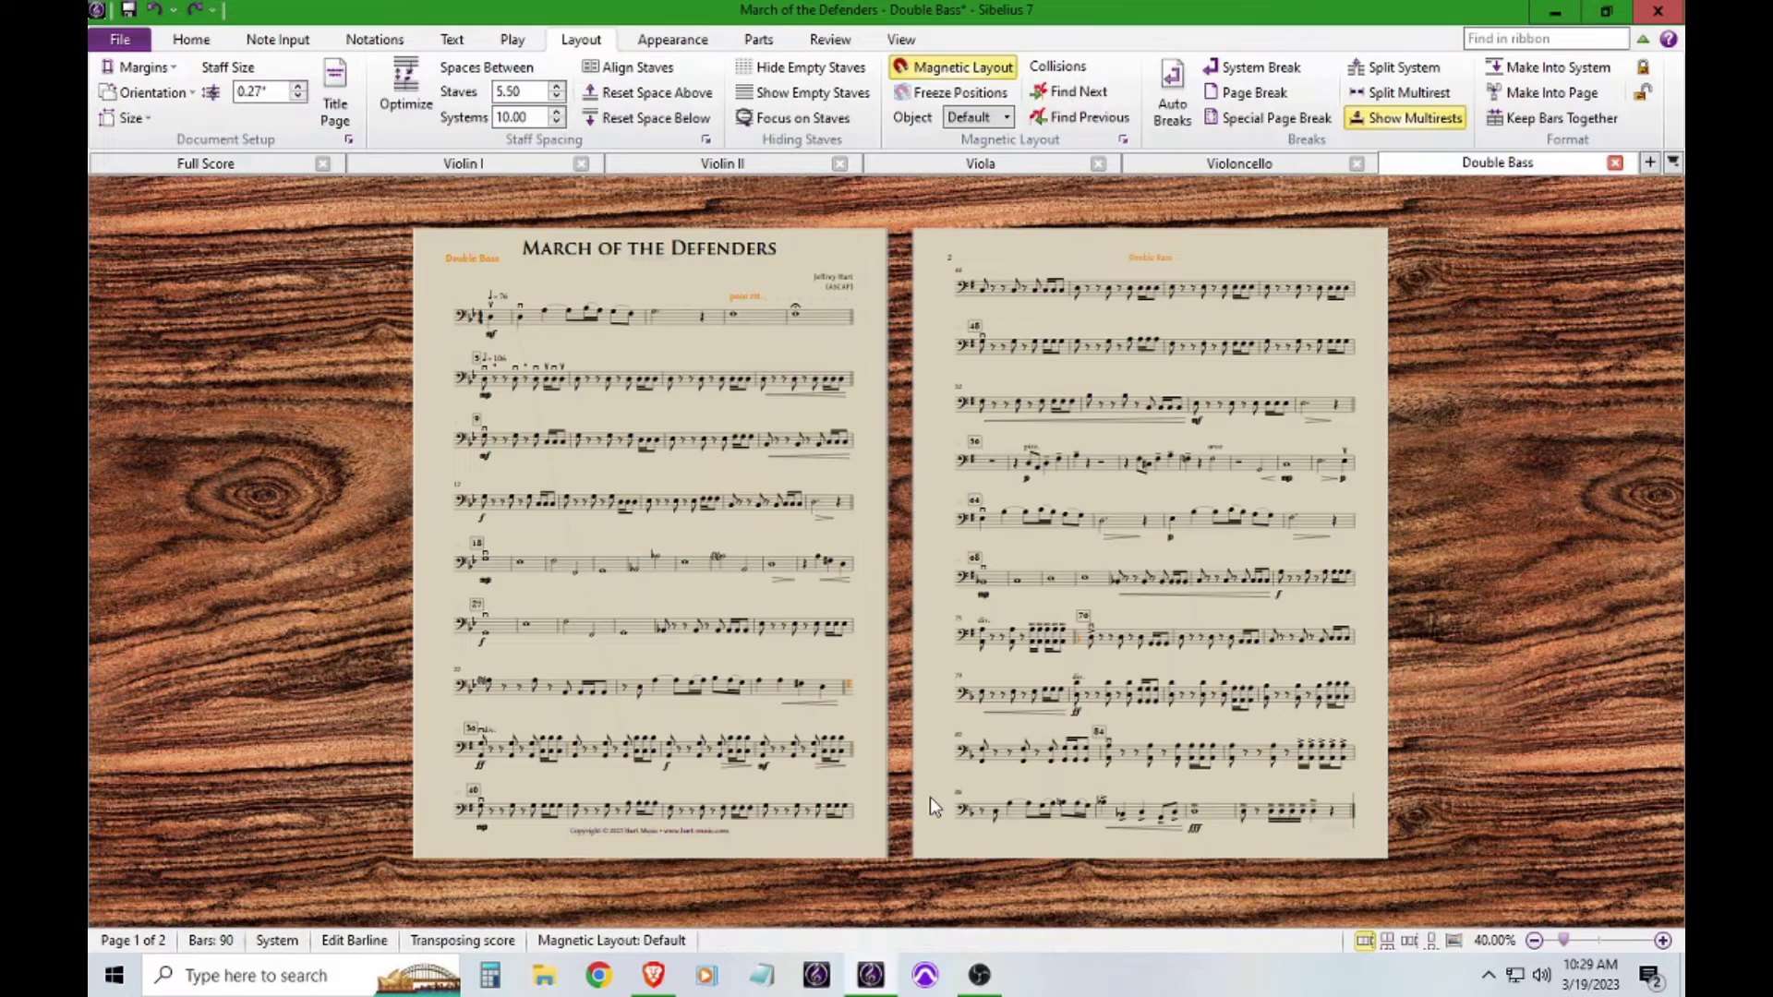
left_click(1662, 940)
left_click(1662, 940)
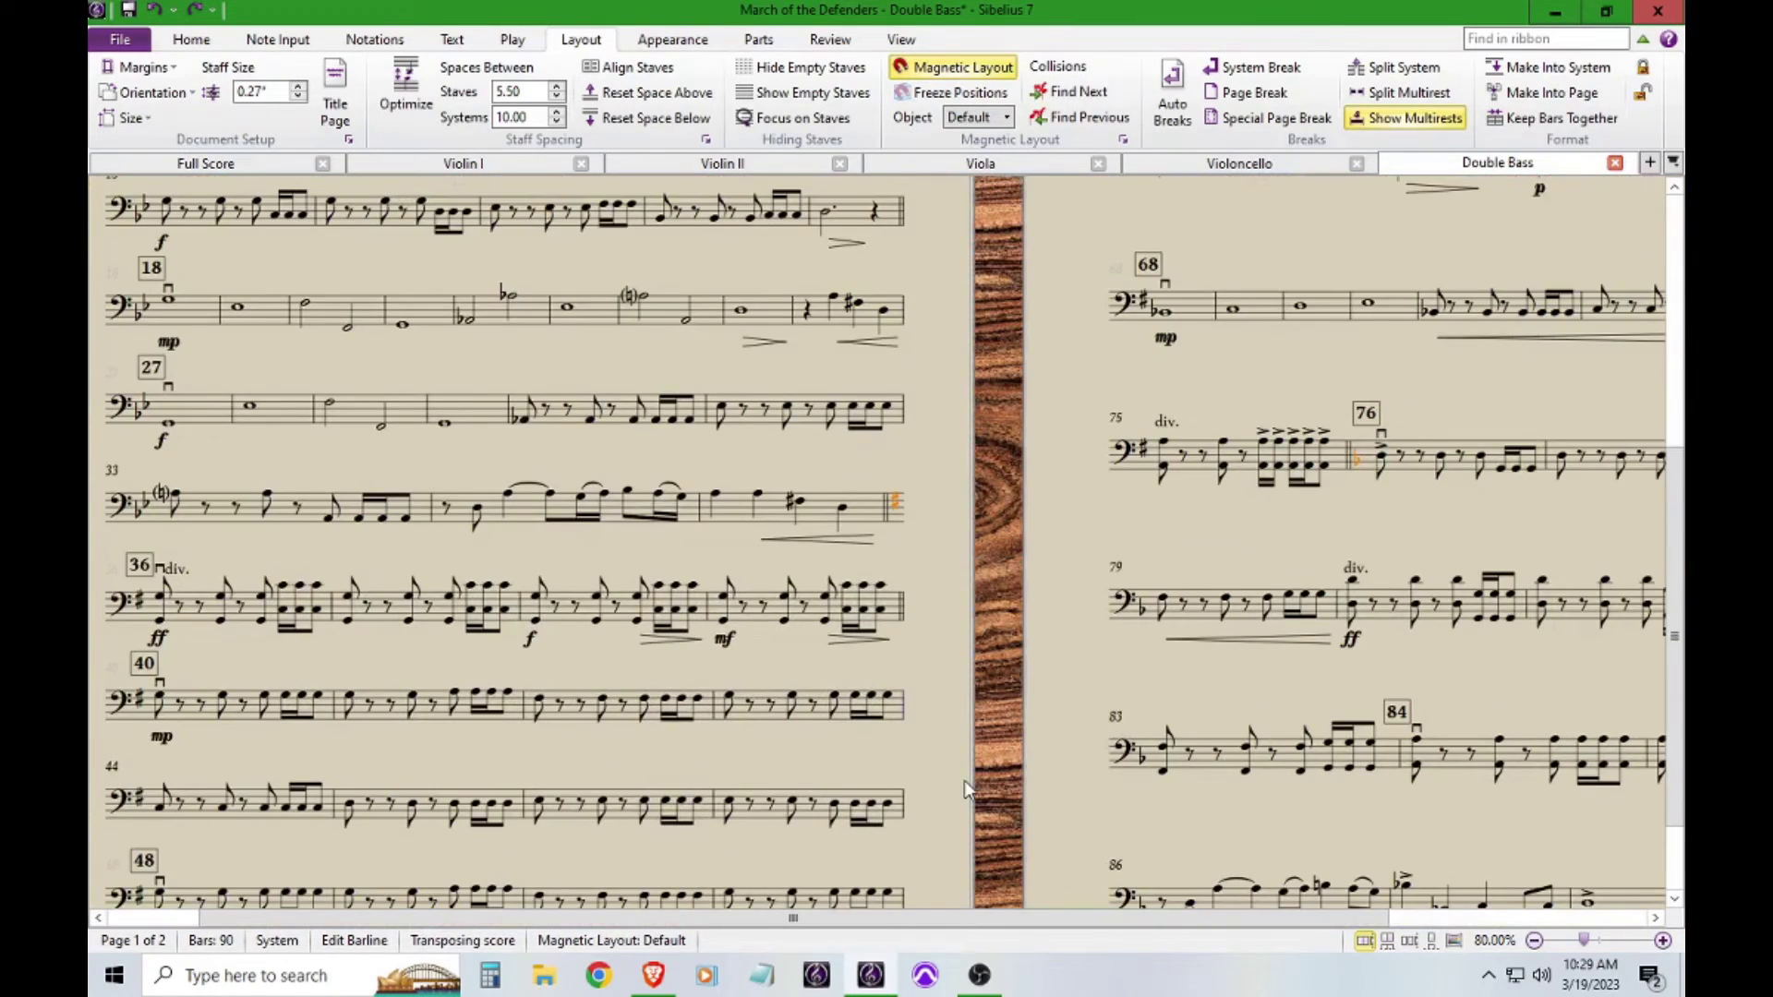
scroll(964, 779, "down", 3)
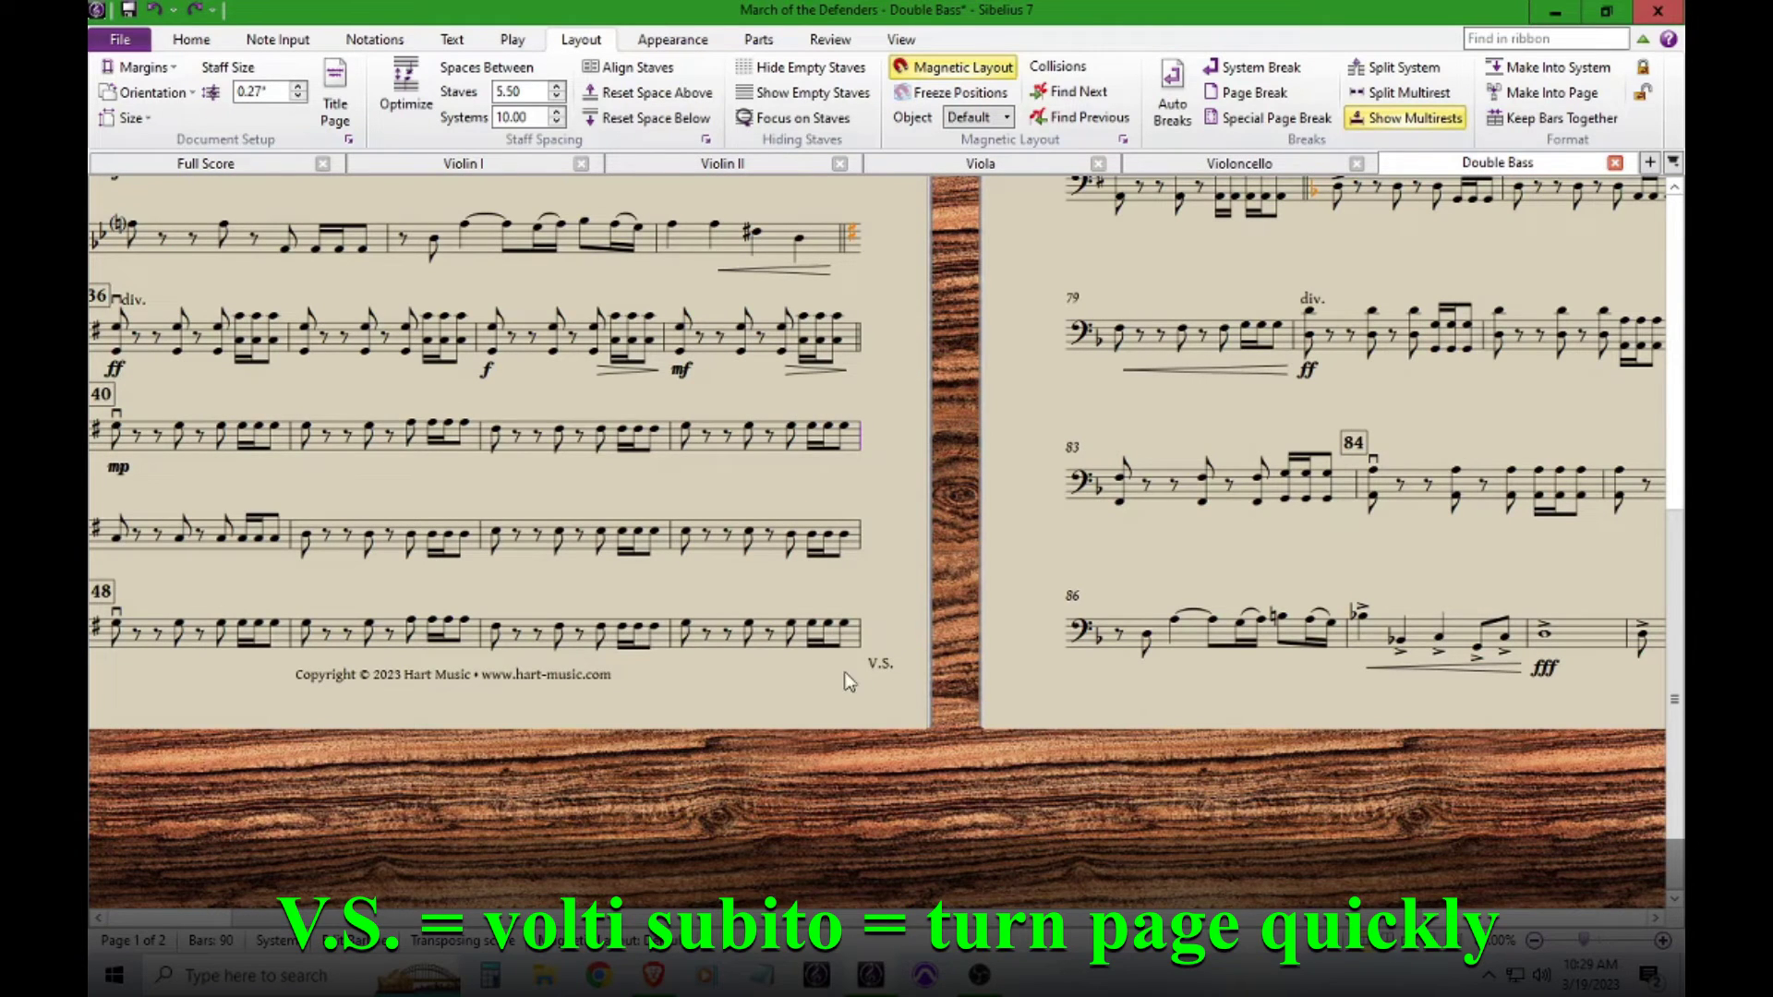
left_click(1534, 940)
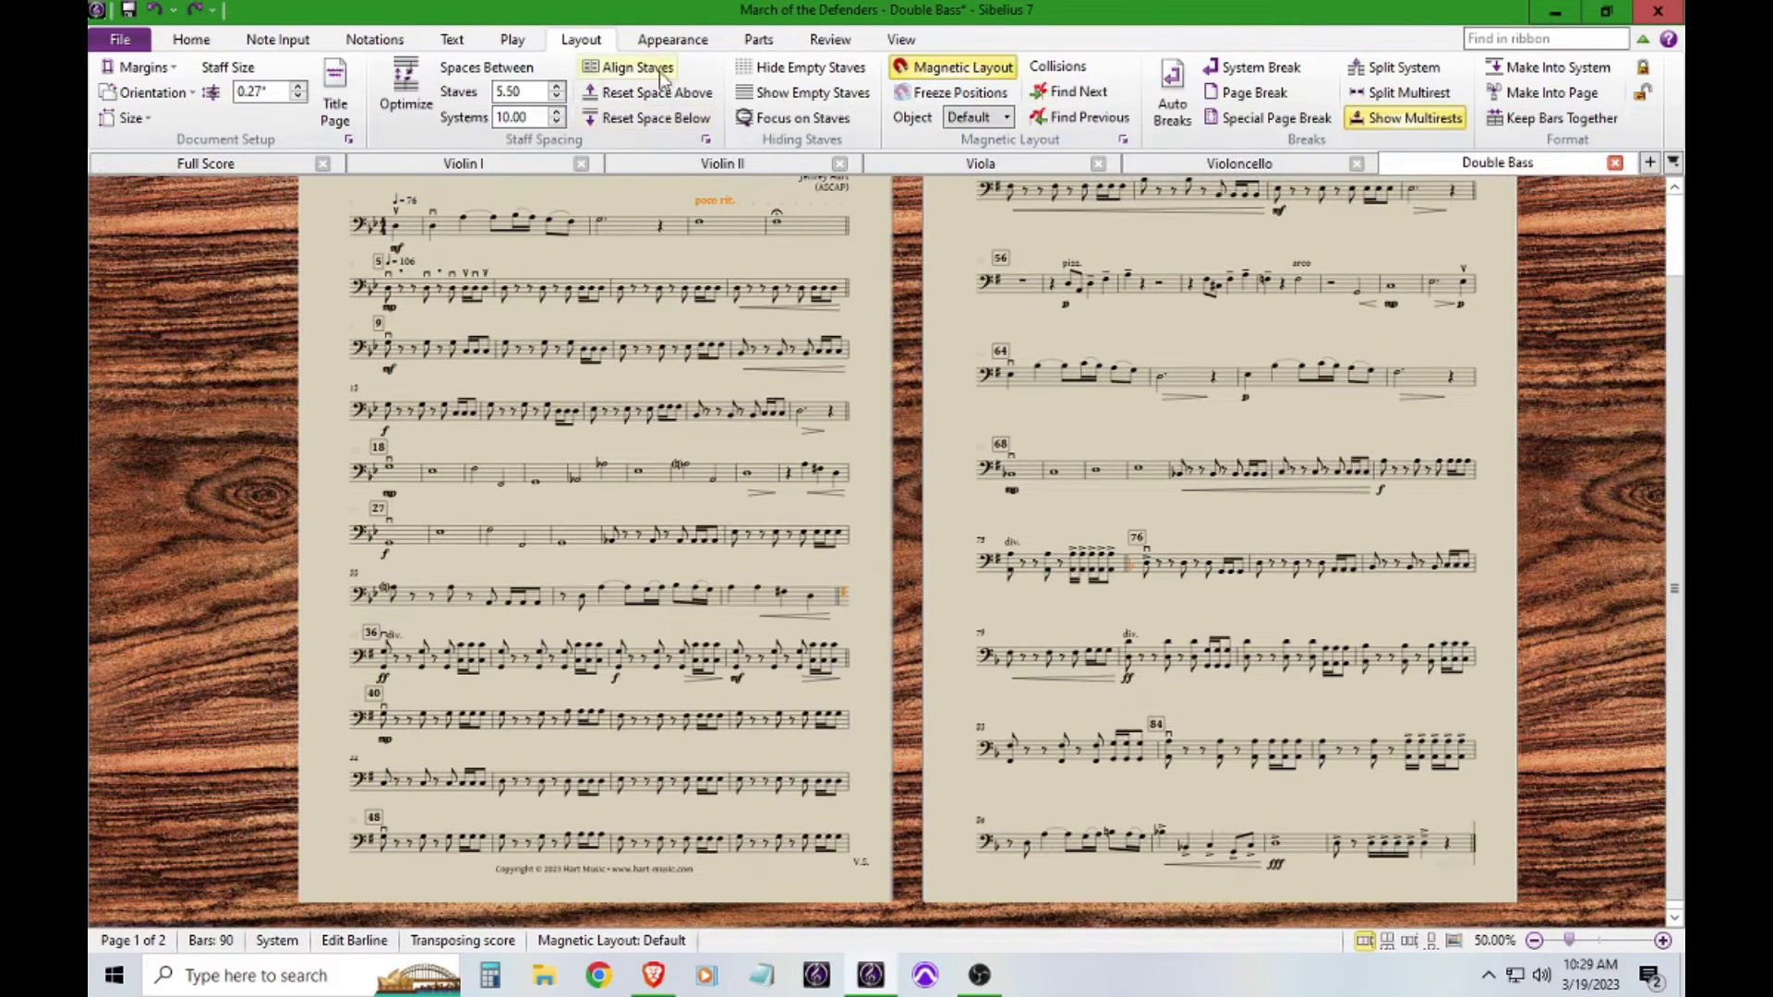
- Open the Multiple Part Appearance settings for all parts and review the document setup, layout and house style options
left_click(759, 41)
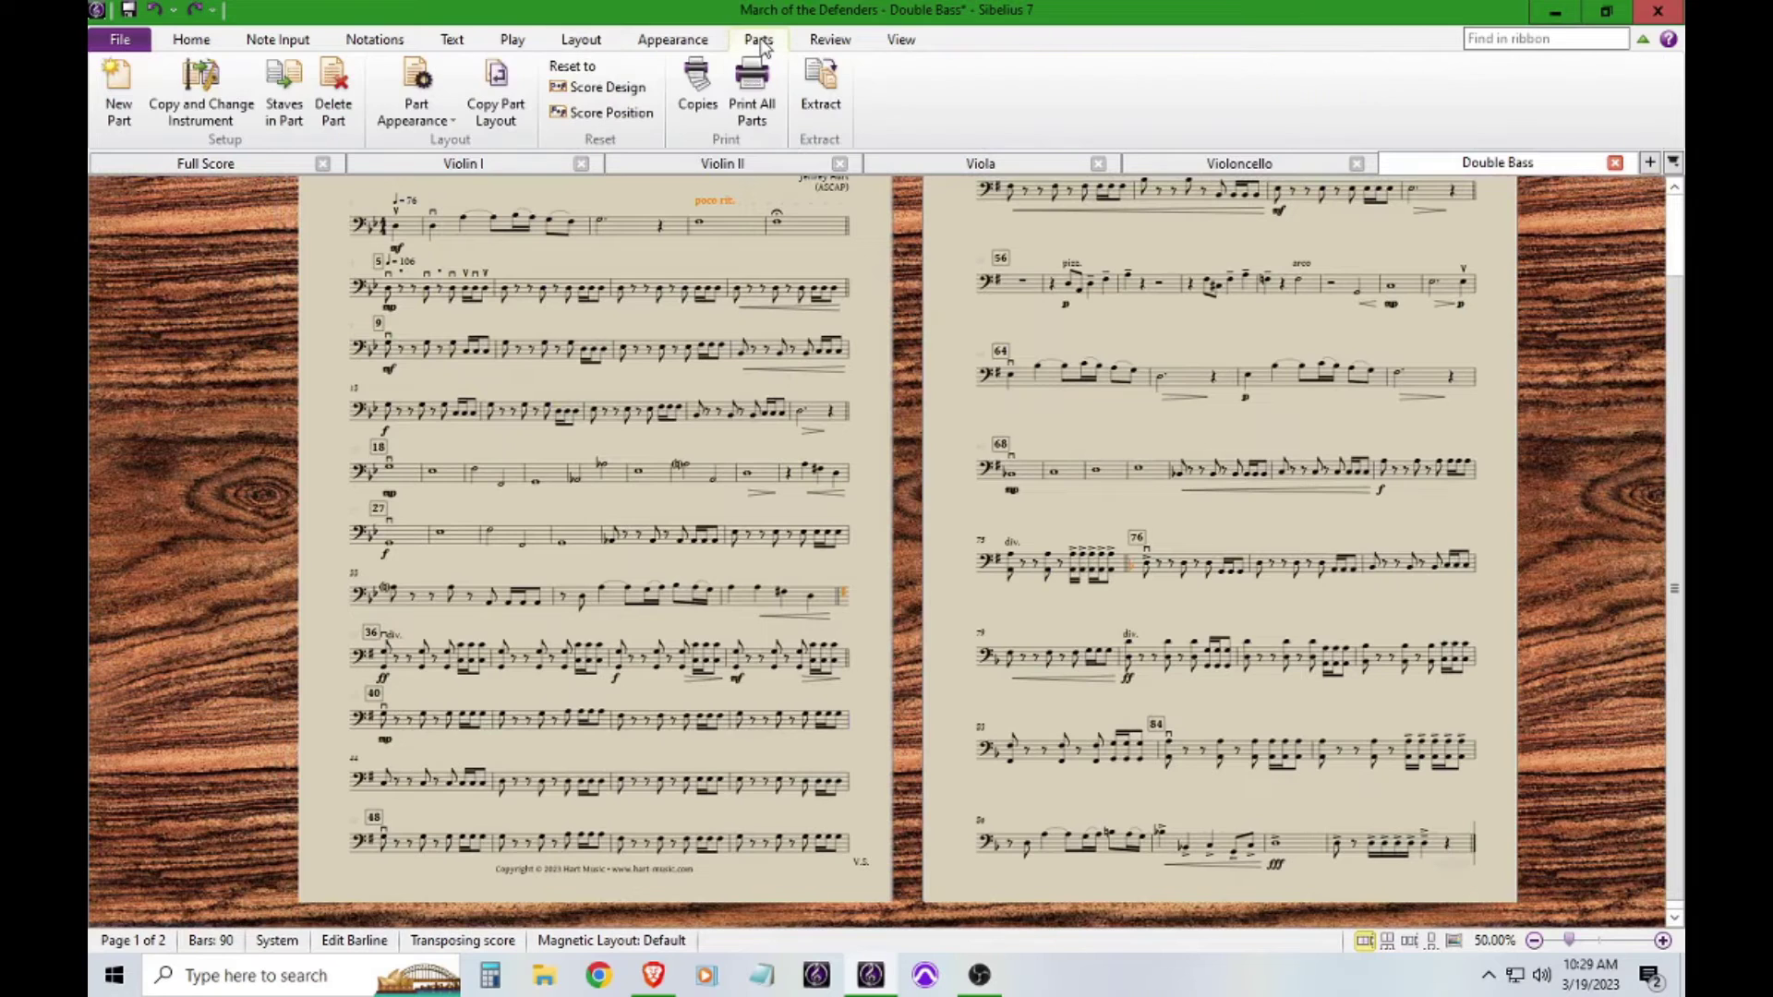
left_click(428, 125)
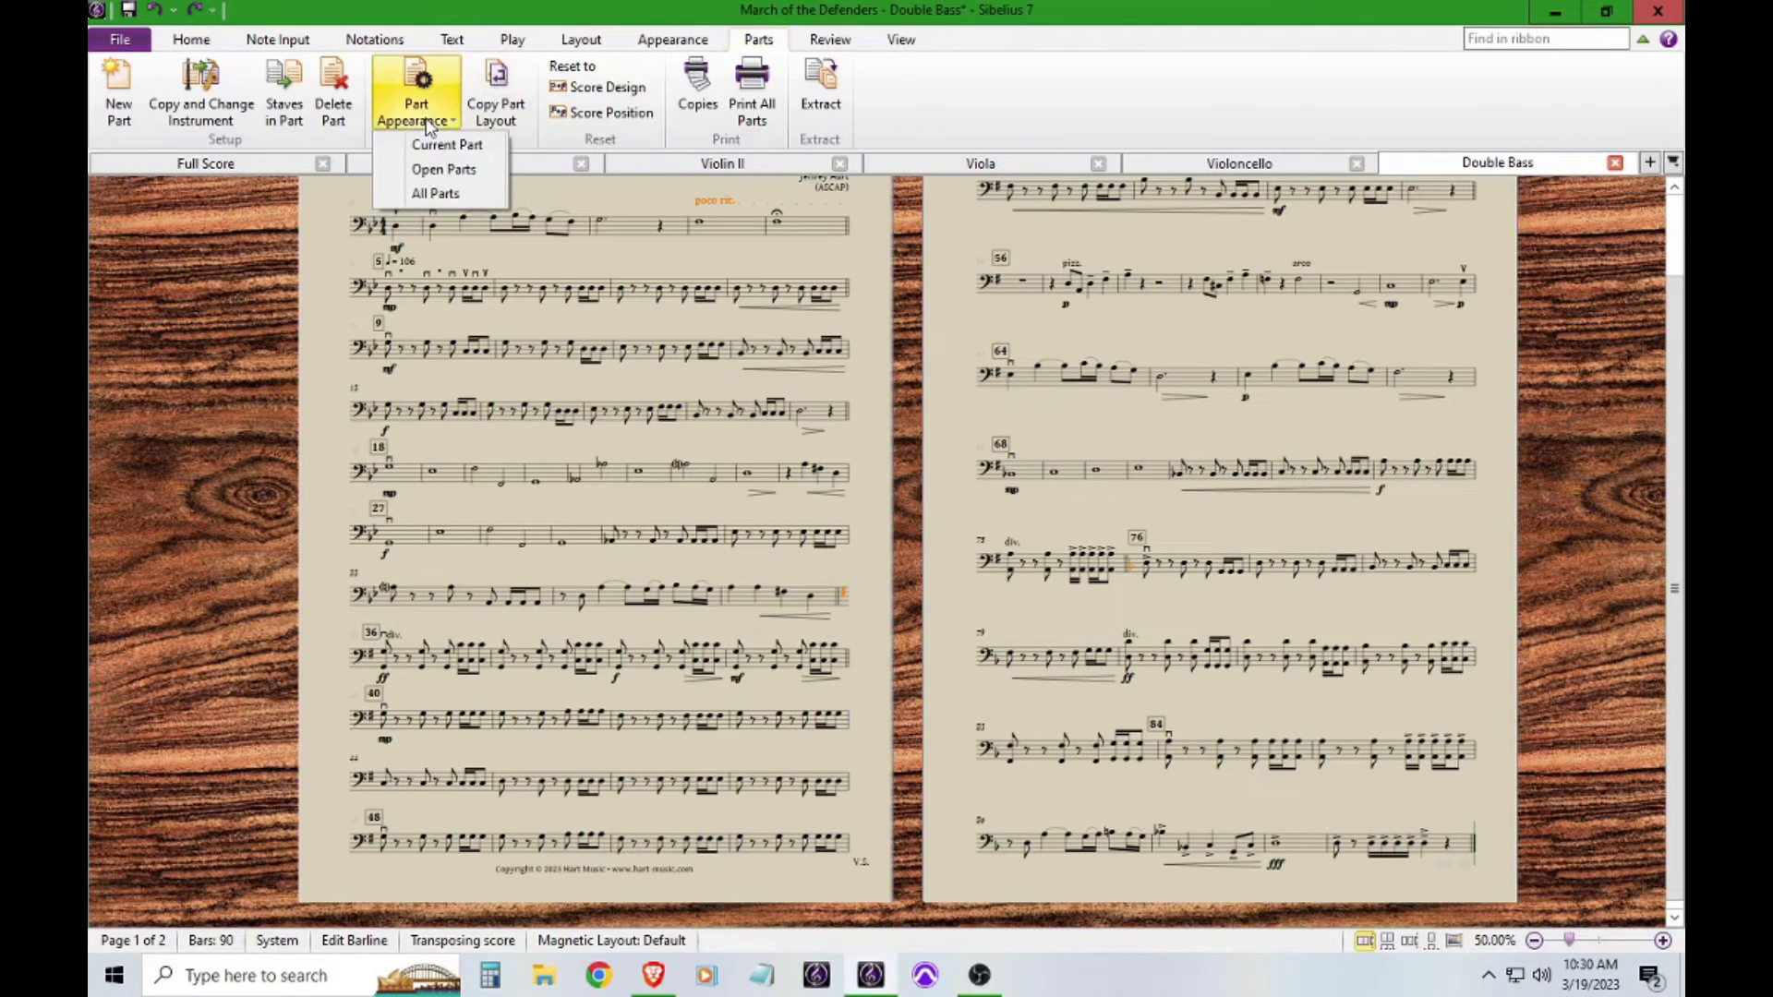
left_click(440, 194)
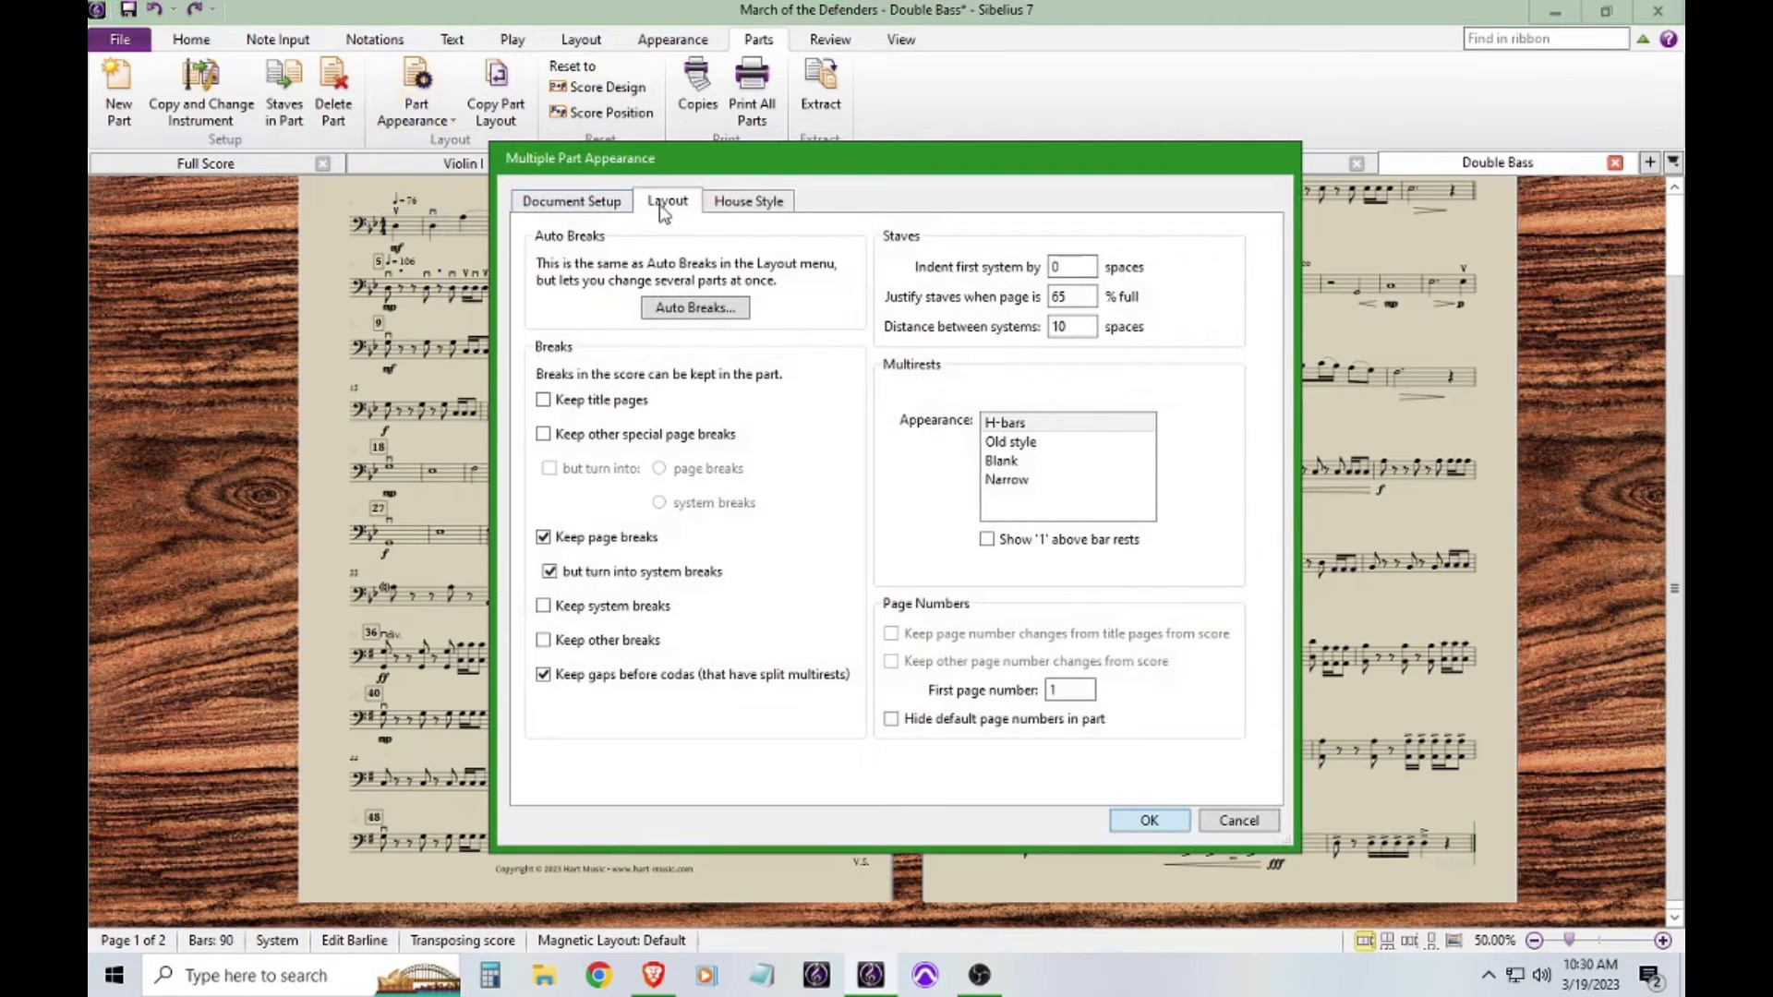
left_click(596, 205)
left_click(753, 205)
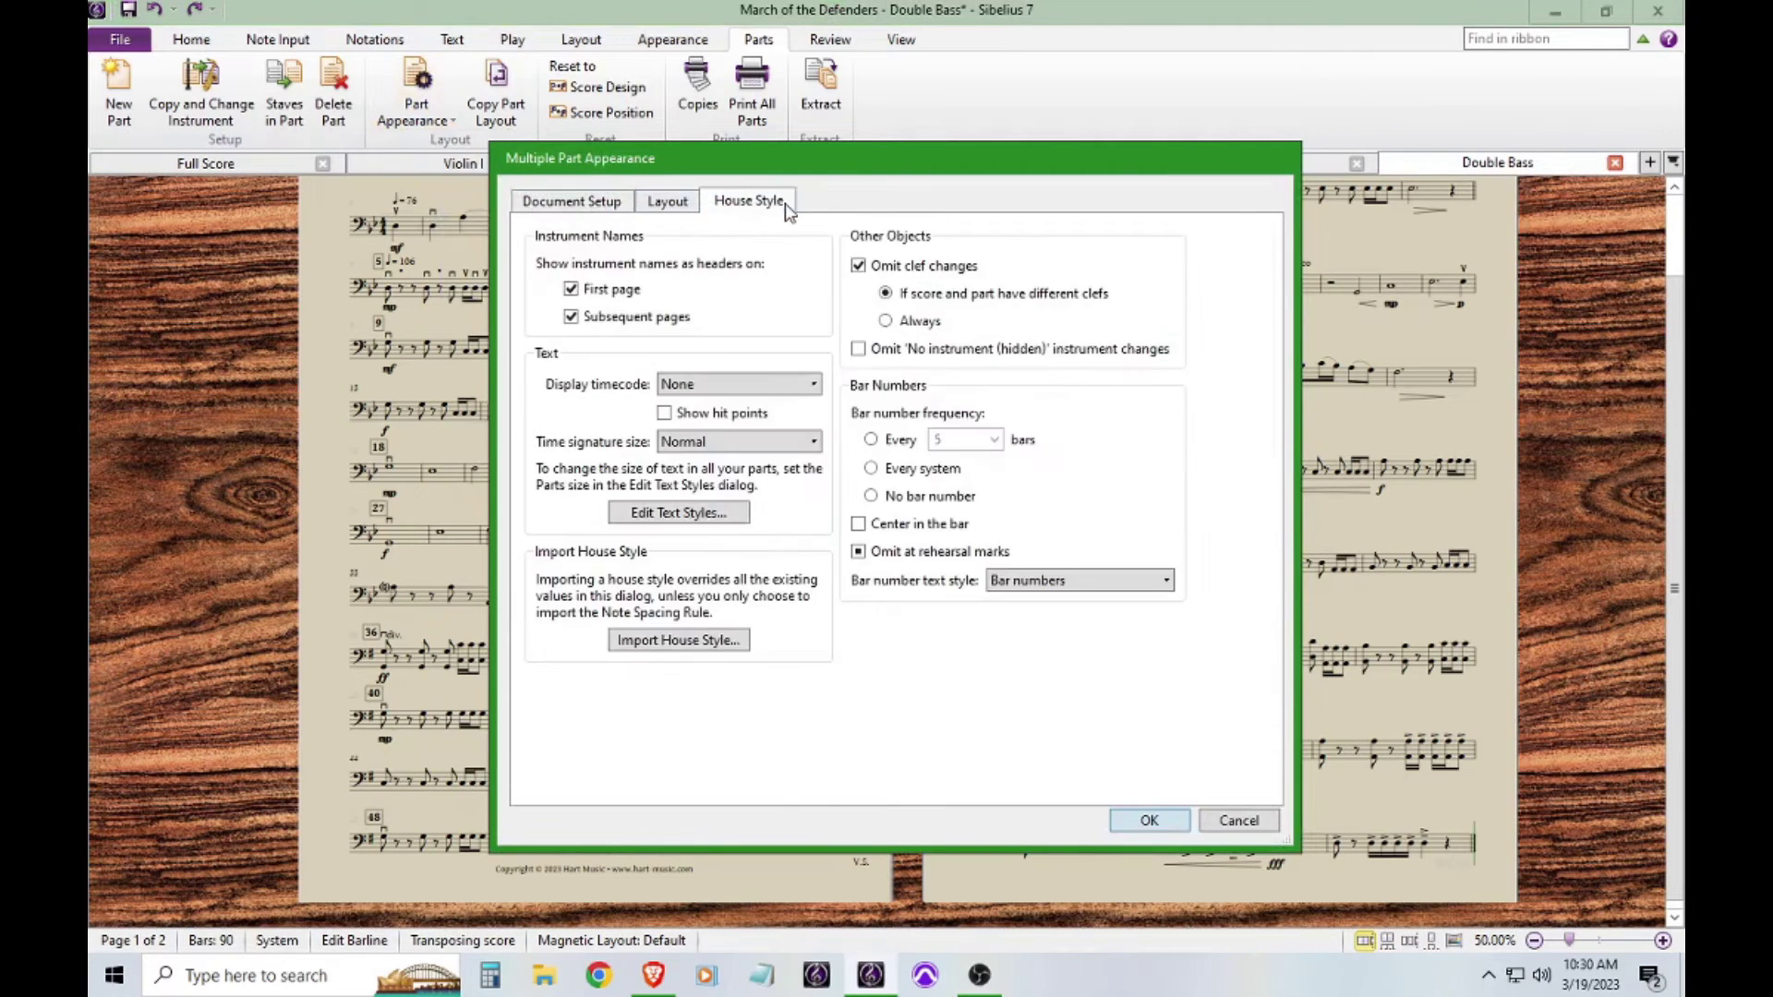
left_click(671, 208)
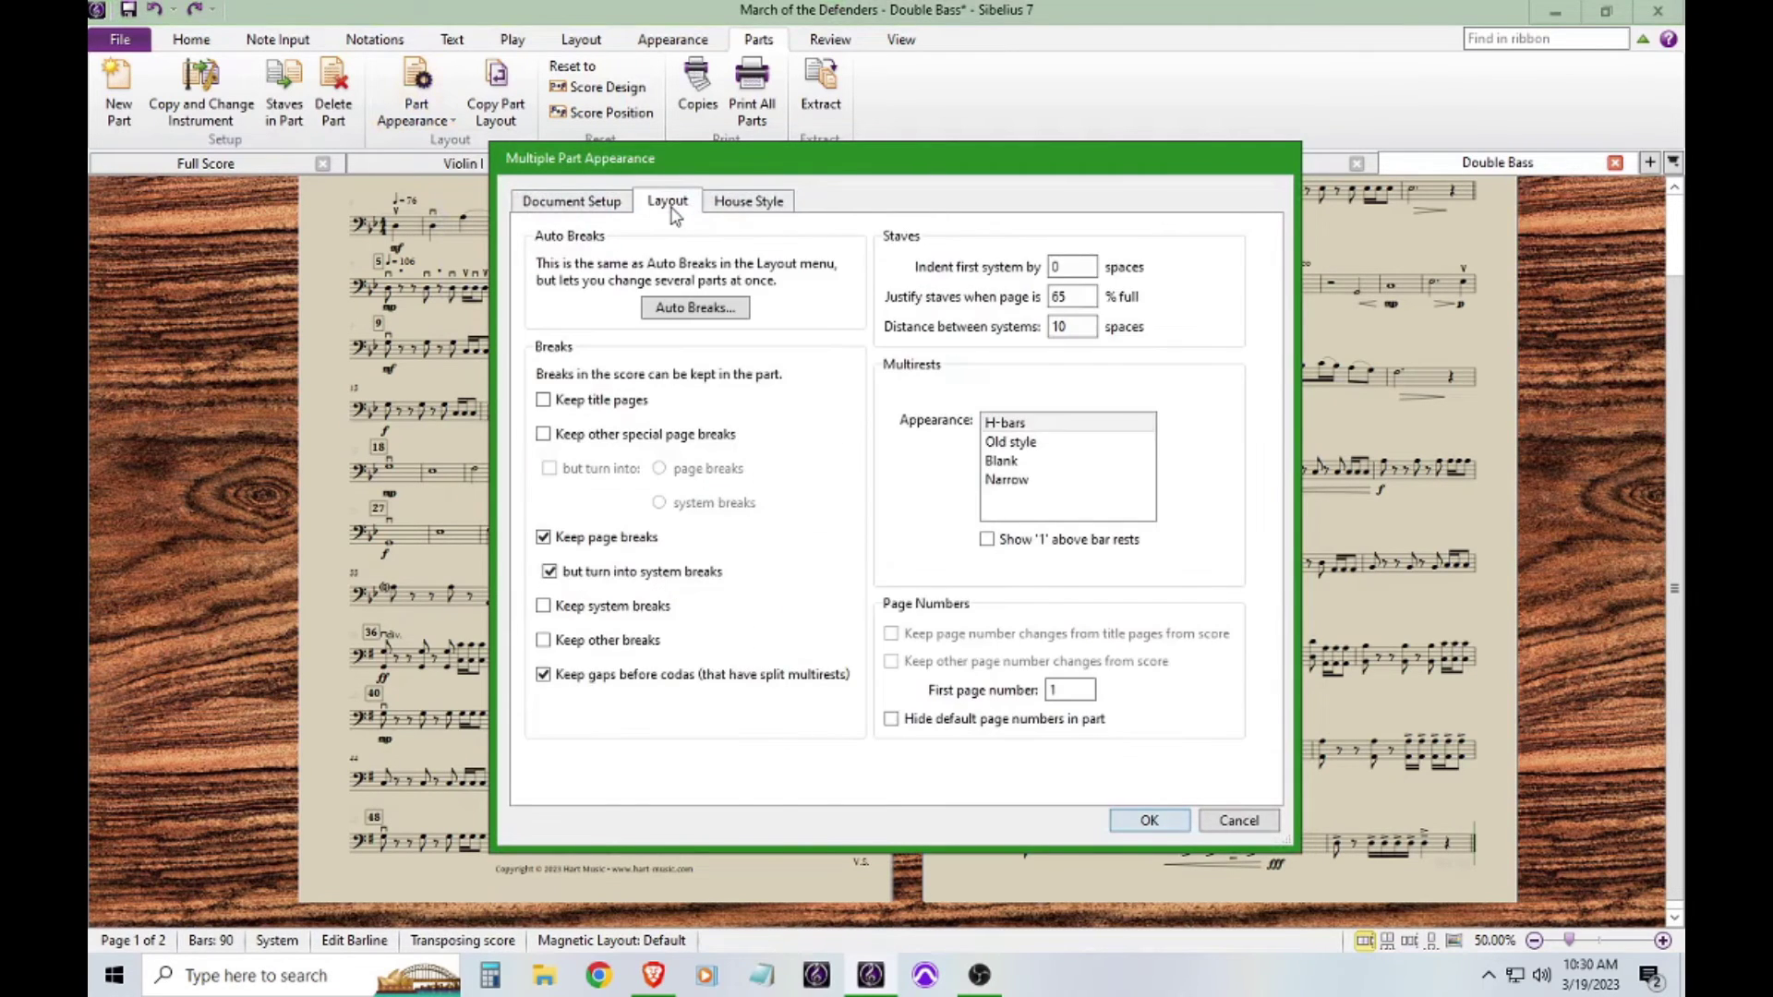
- Try switching off the warnings at difficult page turns in the Auto Breaks settings, switch them back on and discard all changes
left_click(668, 312)
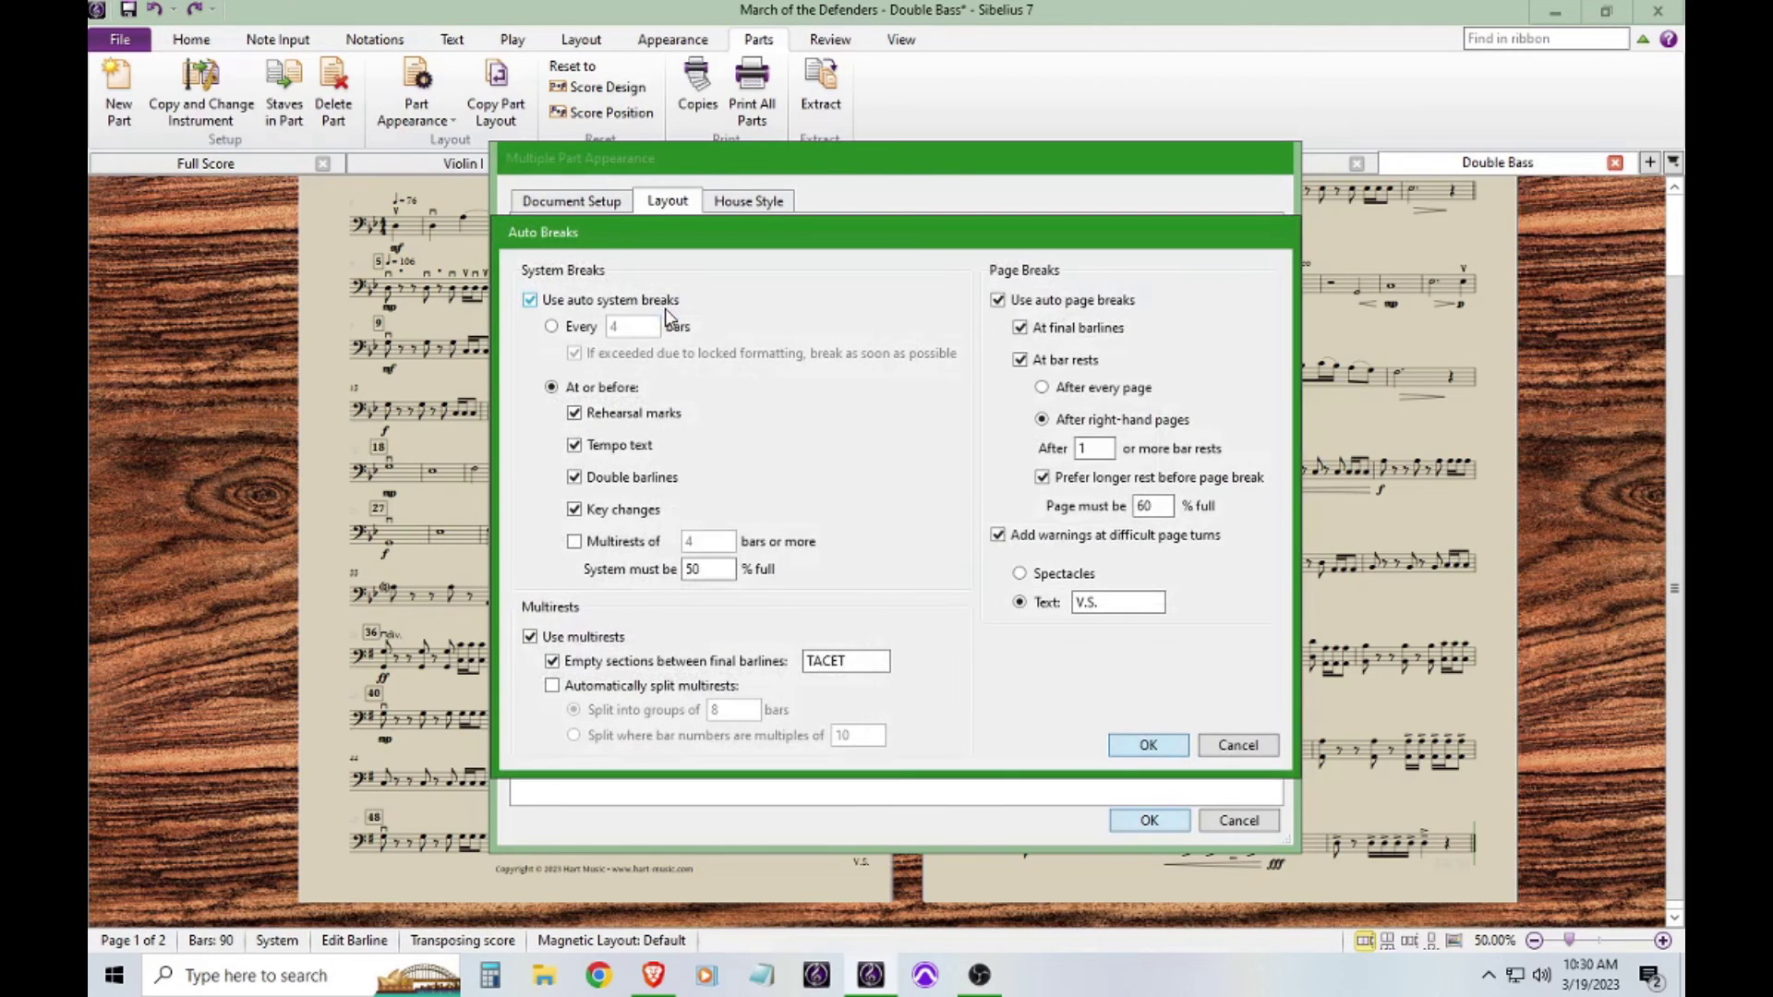
left_click(1028, 543)
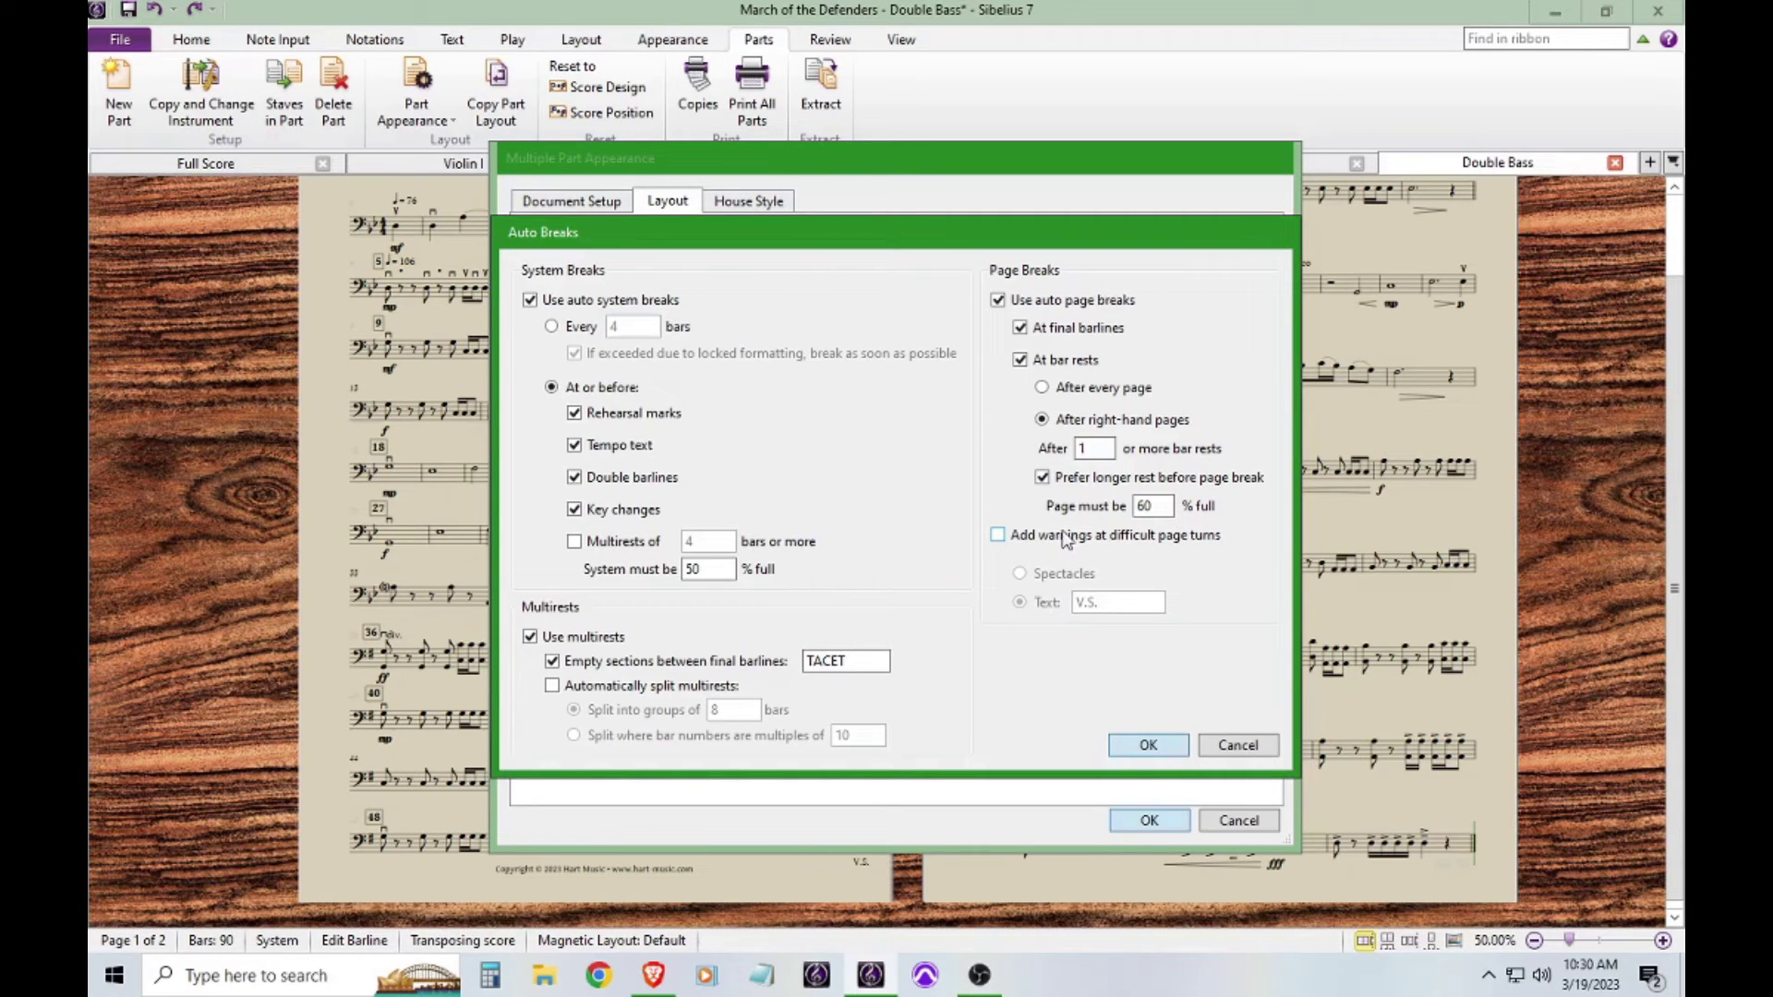
left_click(1091, 539)
left_click(1236, 746)
left_click(1238, 822)
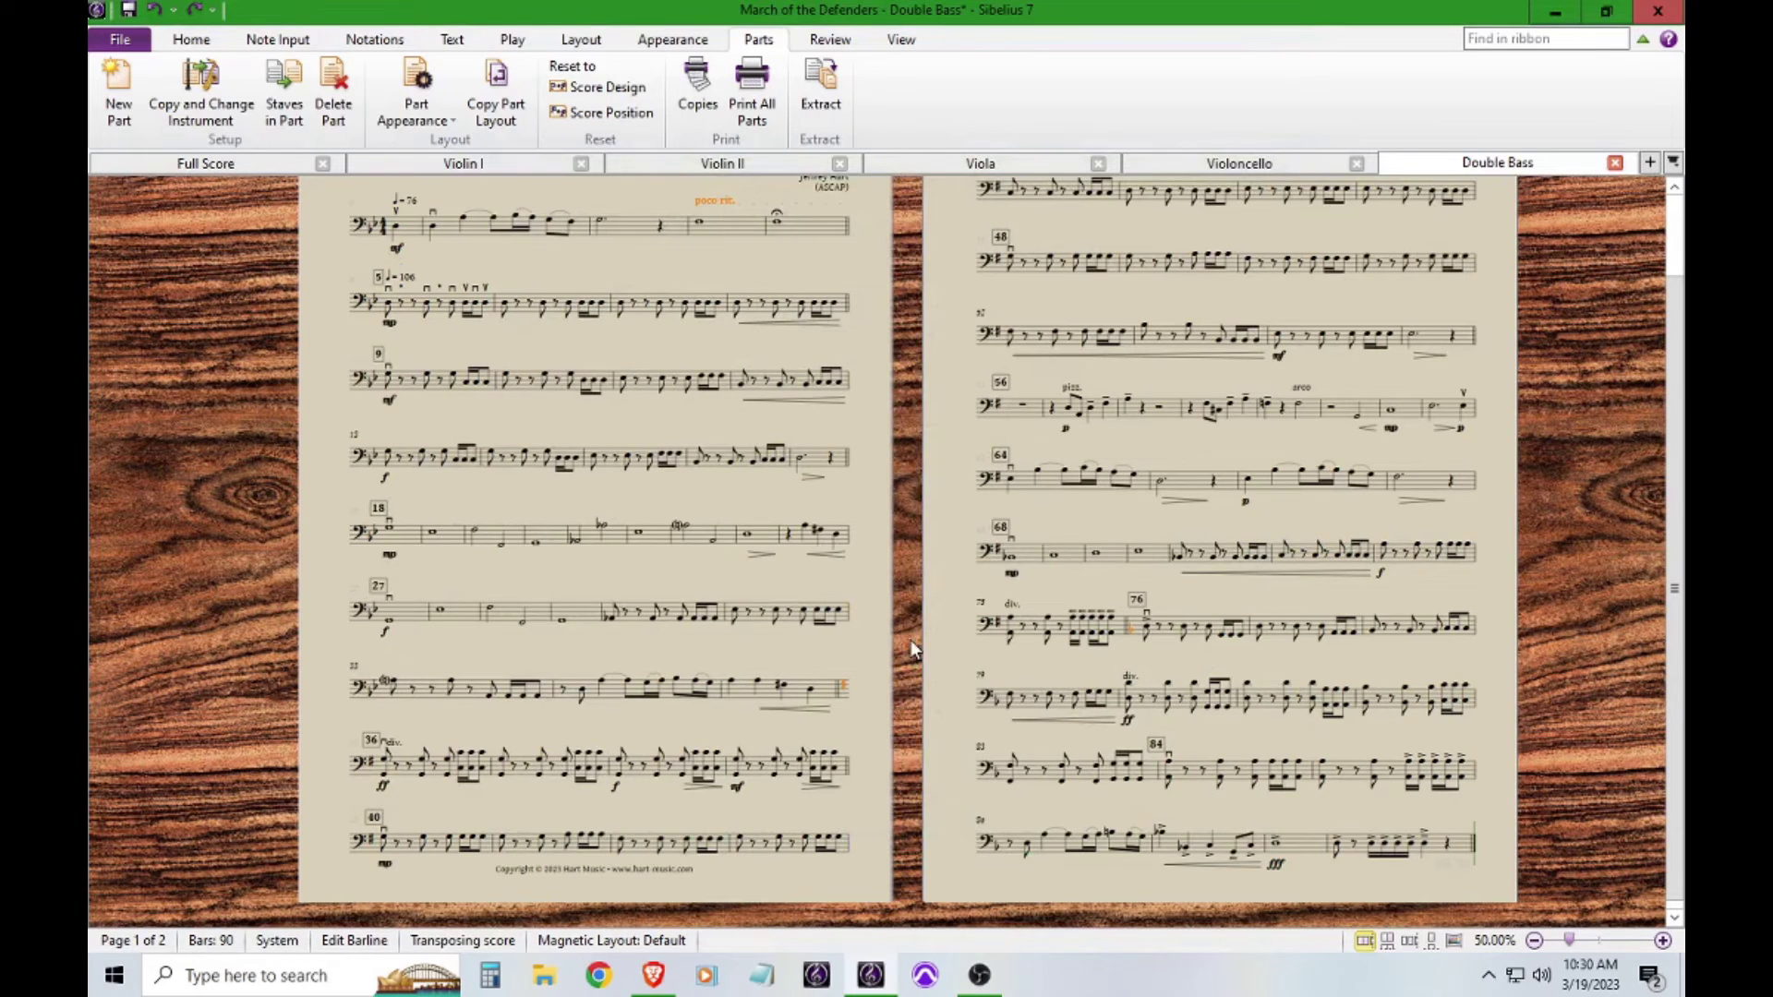
- Nudge the copyright line below the system at rehearsal mark 40 in the Double Bass part down six steps
key("Tab")
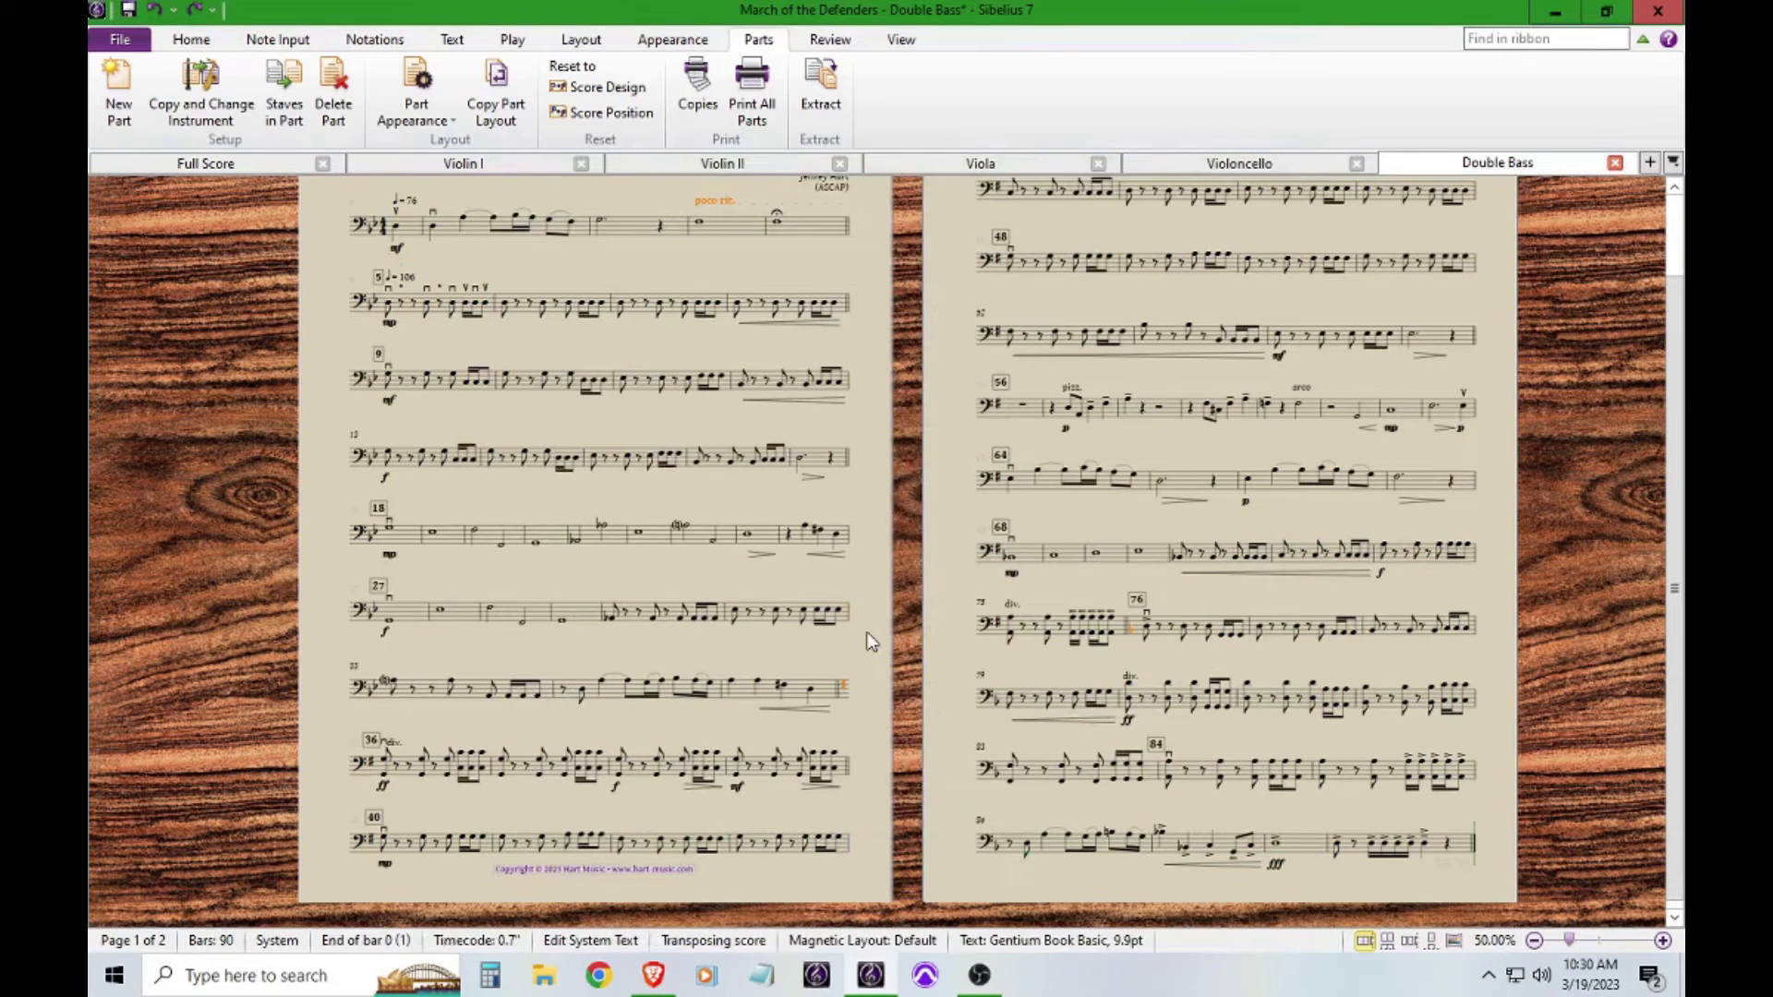
key("Down")
key("Down")
key("Down")
key("Down")
key("Down")
key("Down")
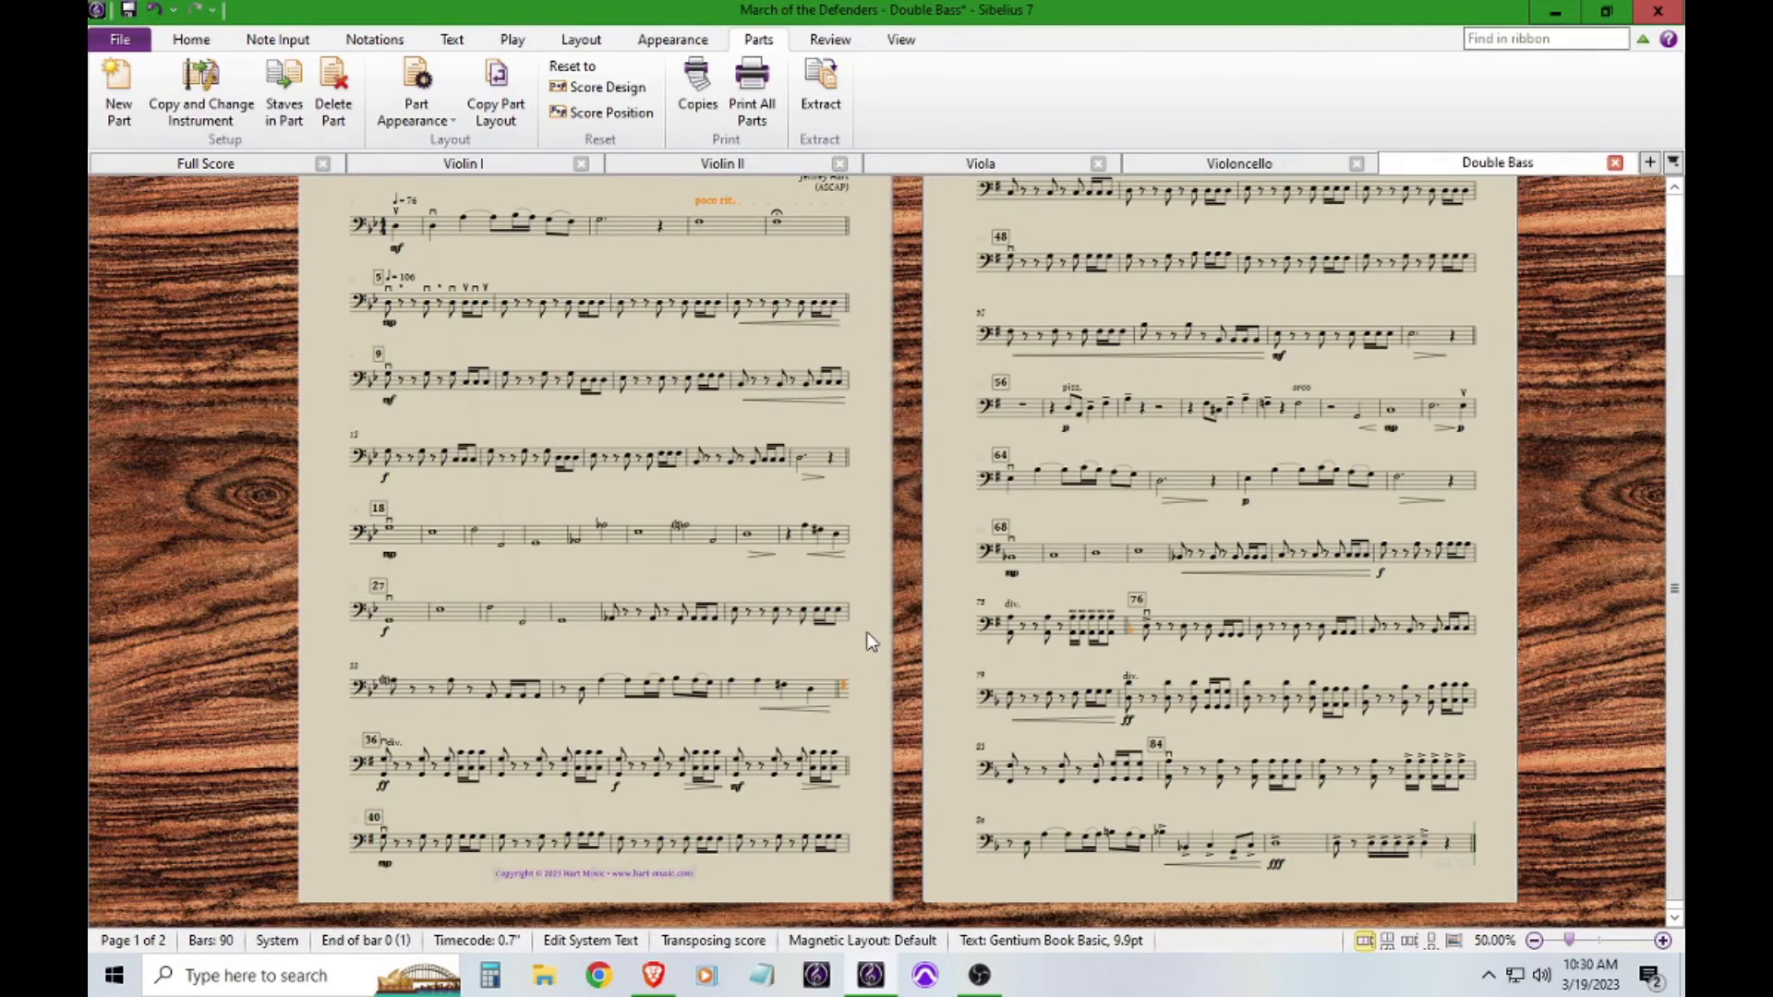
key("Escape")
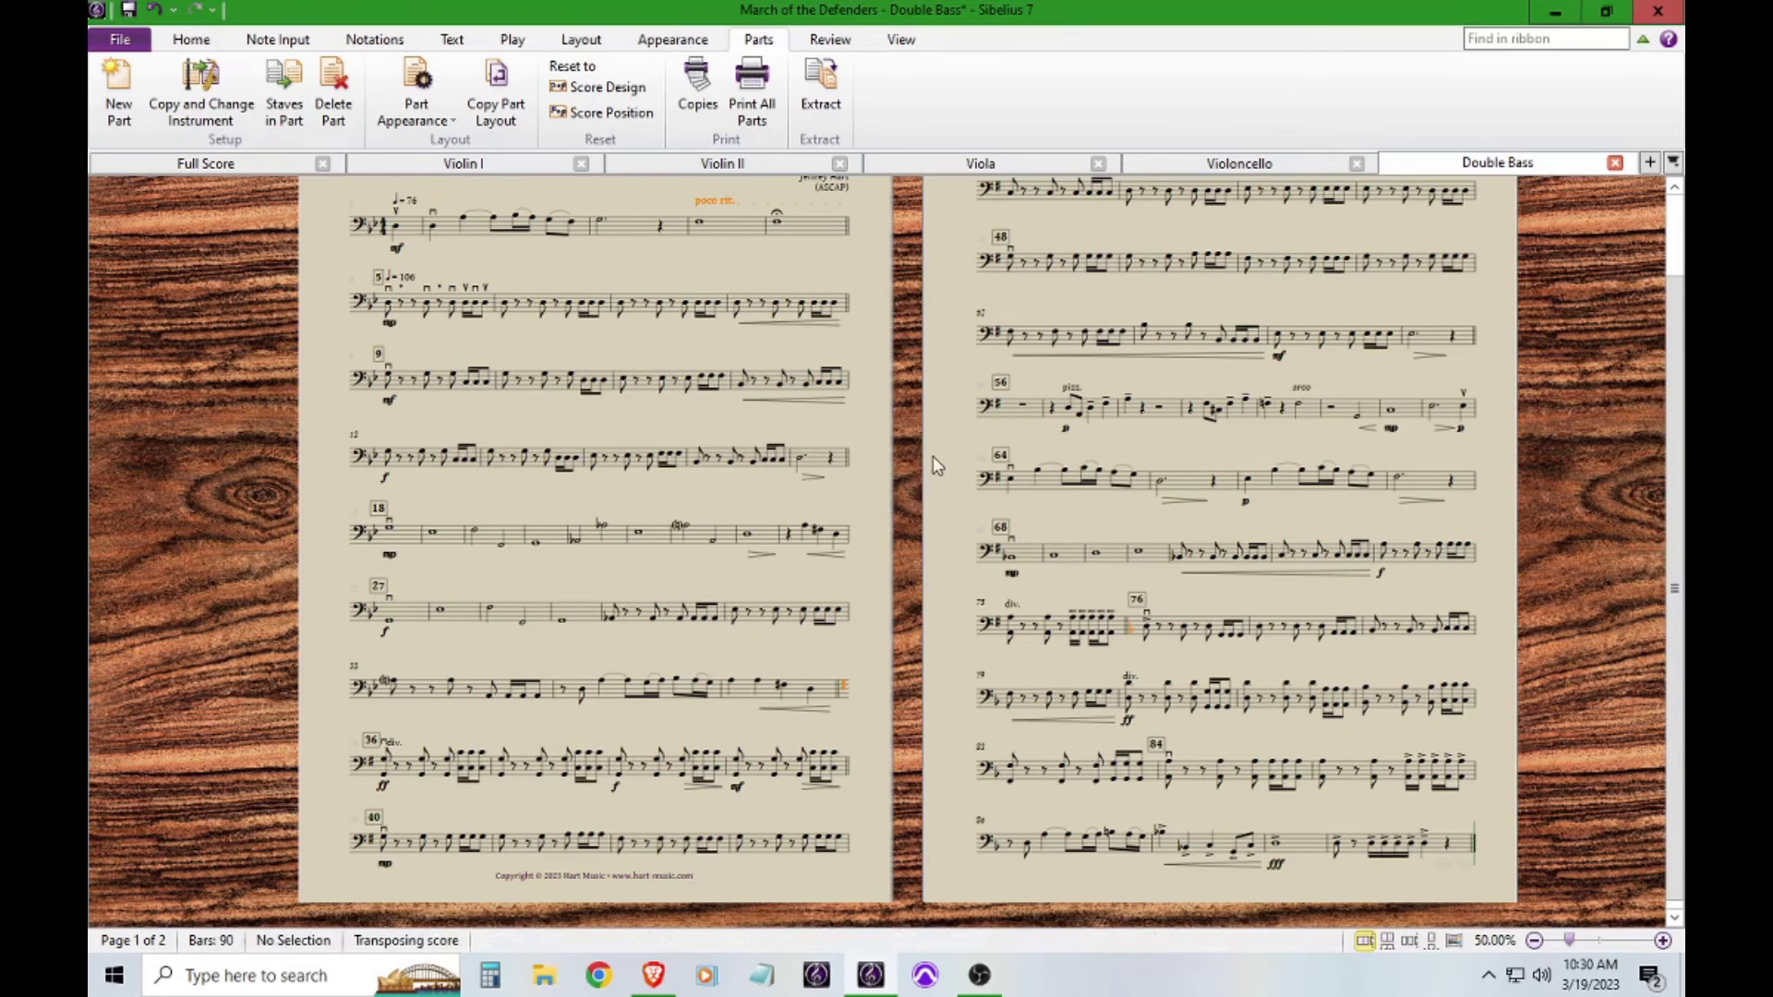
scroll(934, 475, "up", 3)
scroll(938, 485, "down", 2)
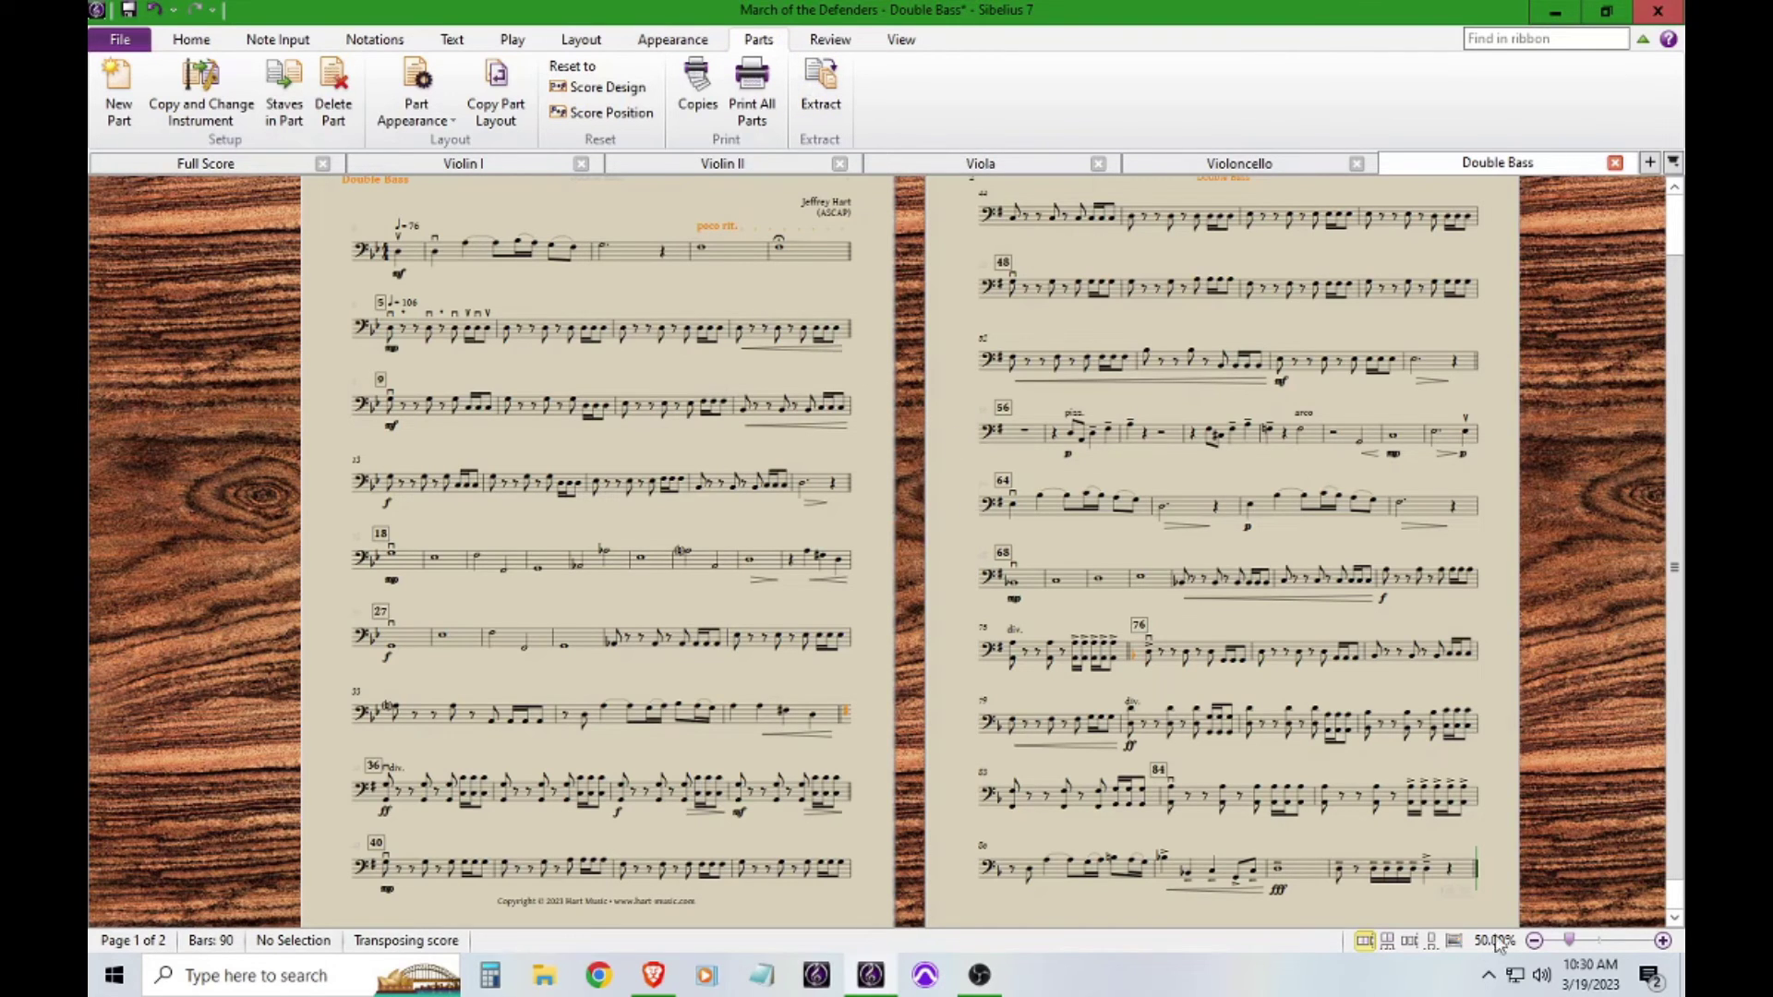
left_click(1535, 939)
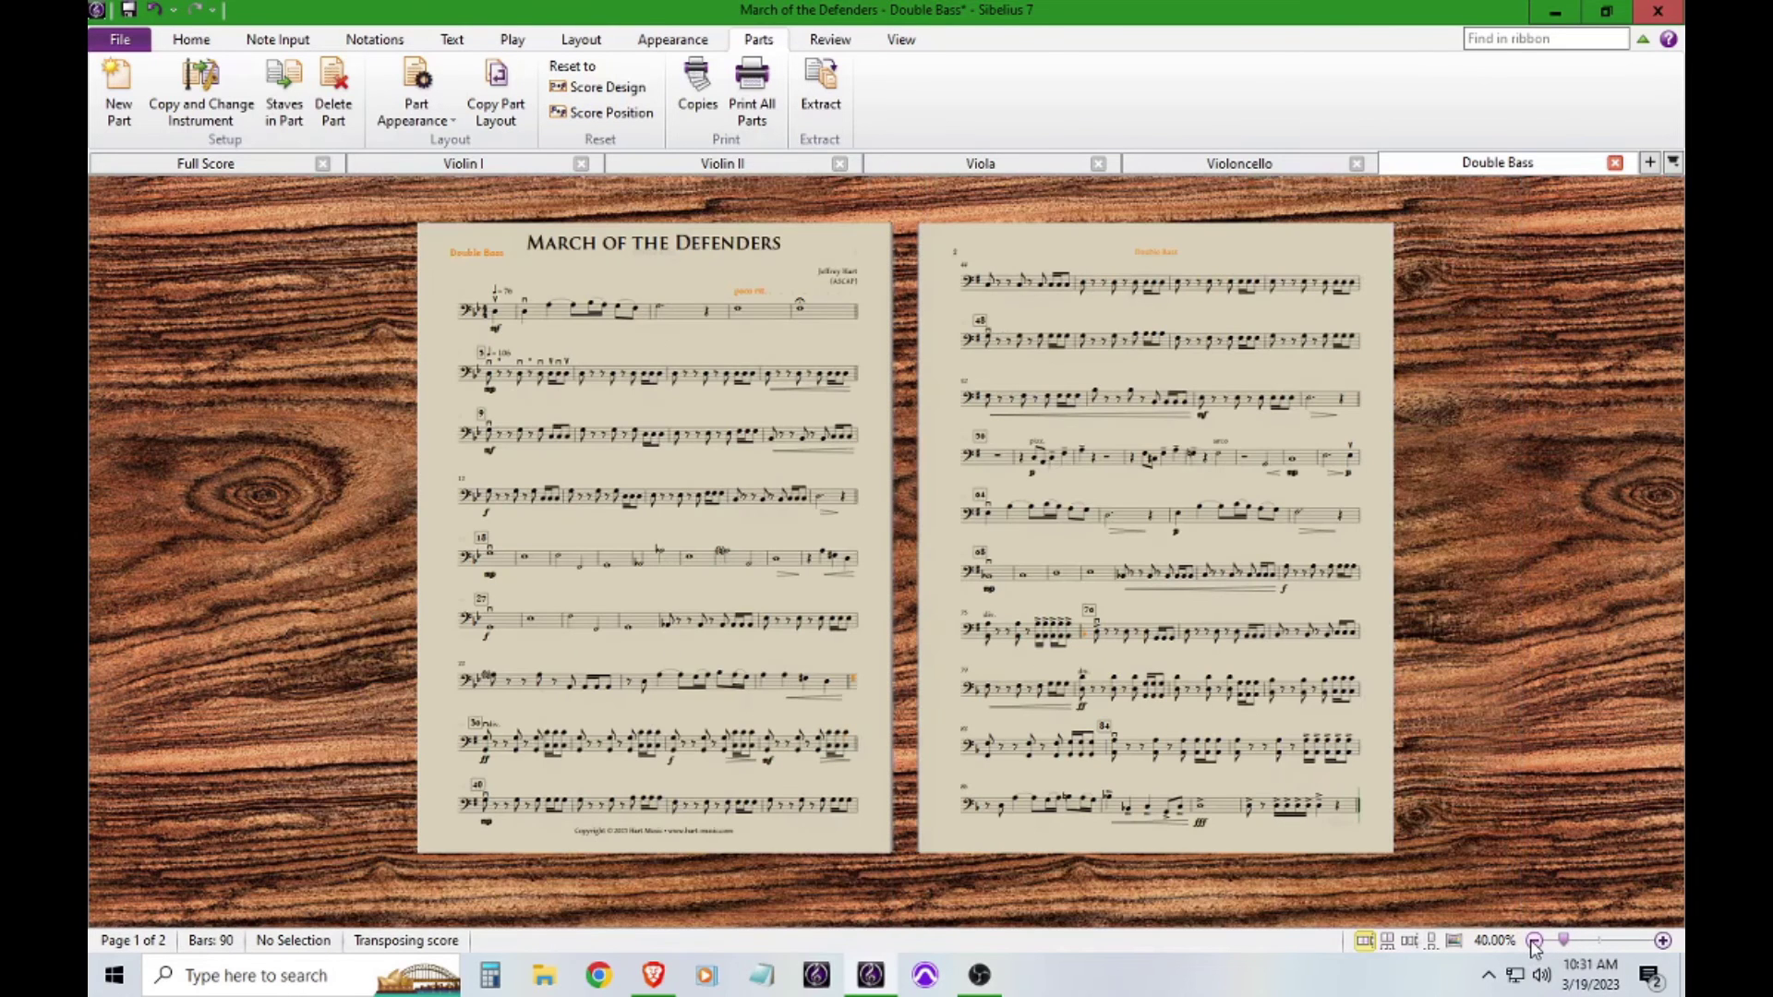
left_click_drag(878, 461, 872, 470)
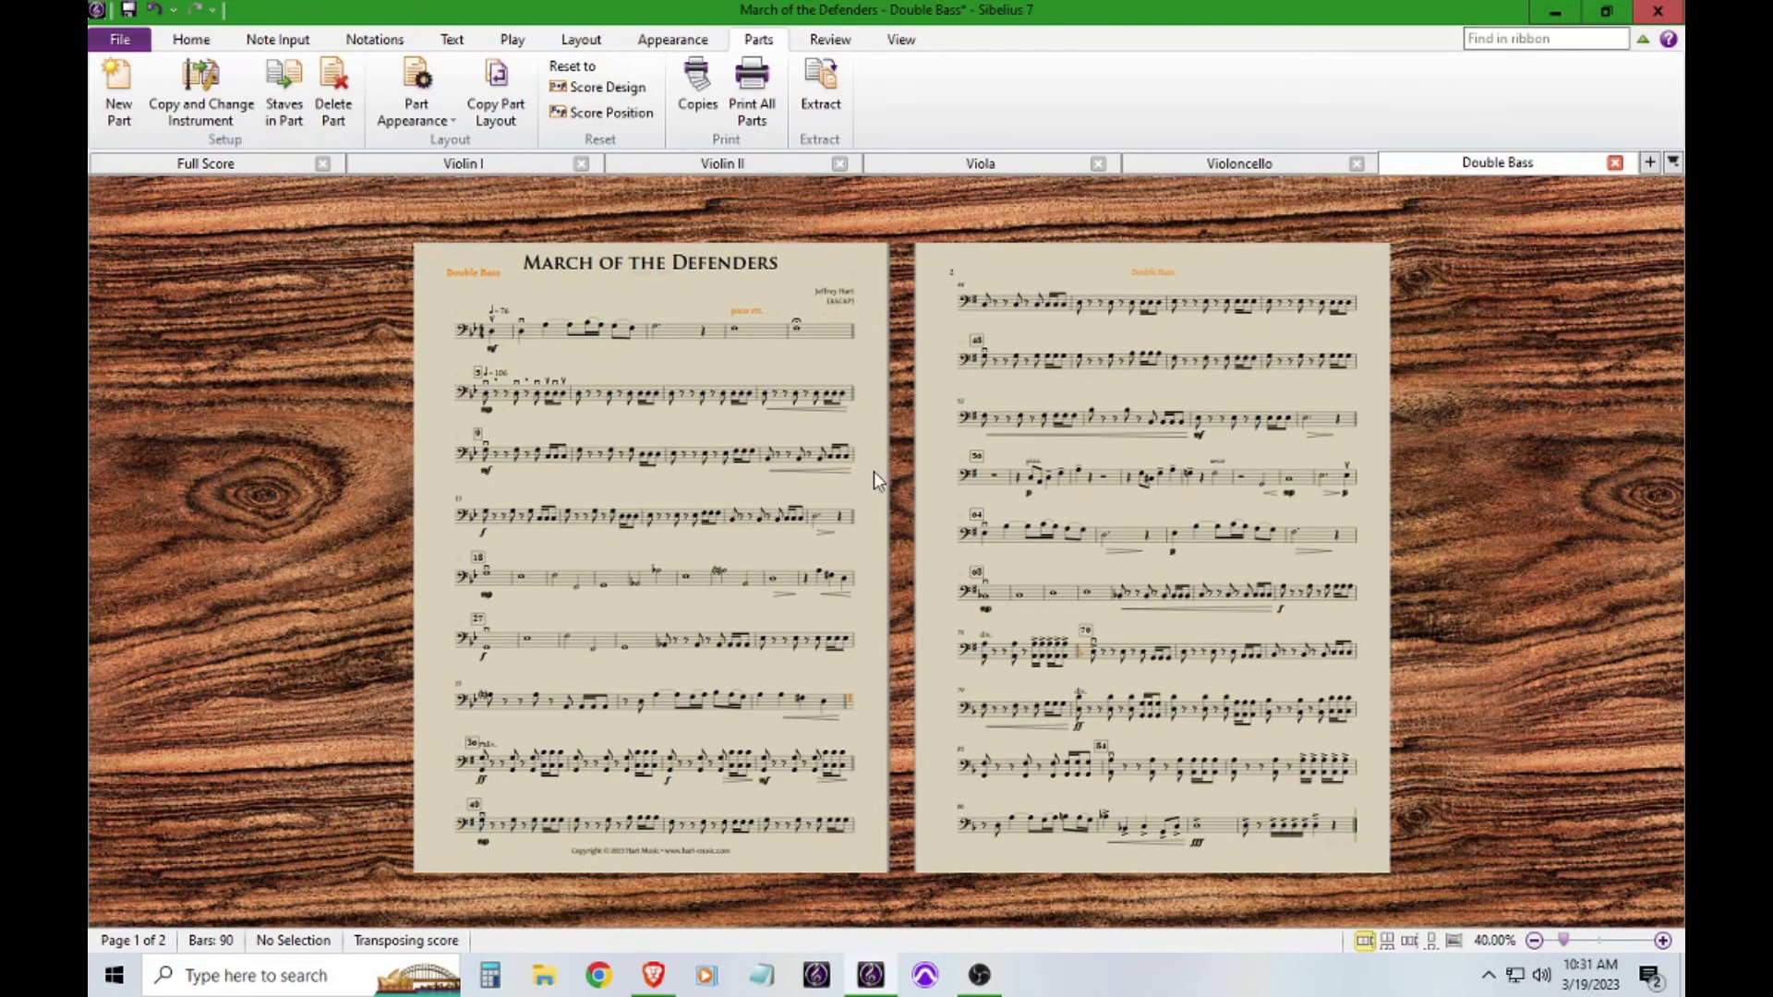
- Examine the available page sizes and margin presets for the Double Bass part
left_click(607, 37)
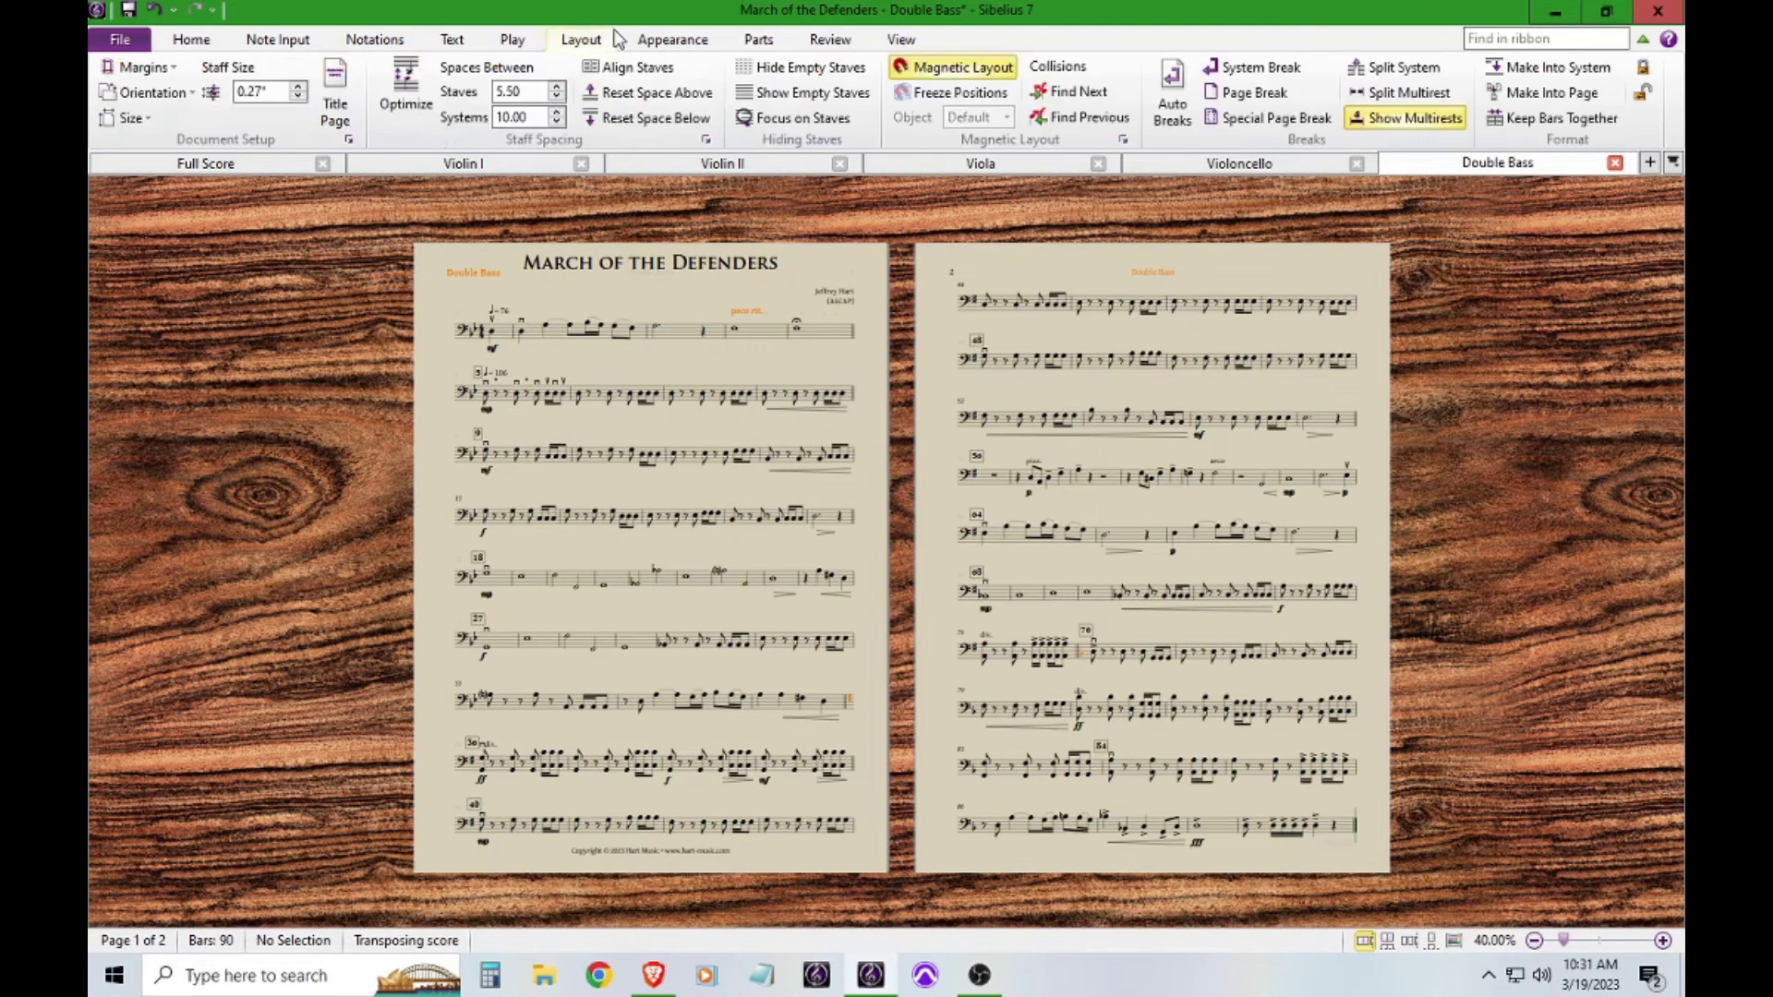
left_click(143, 126)
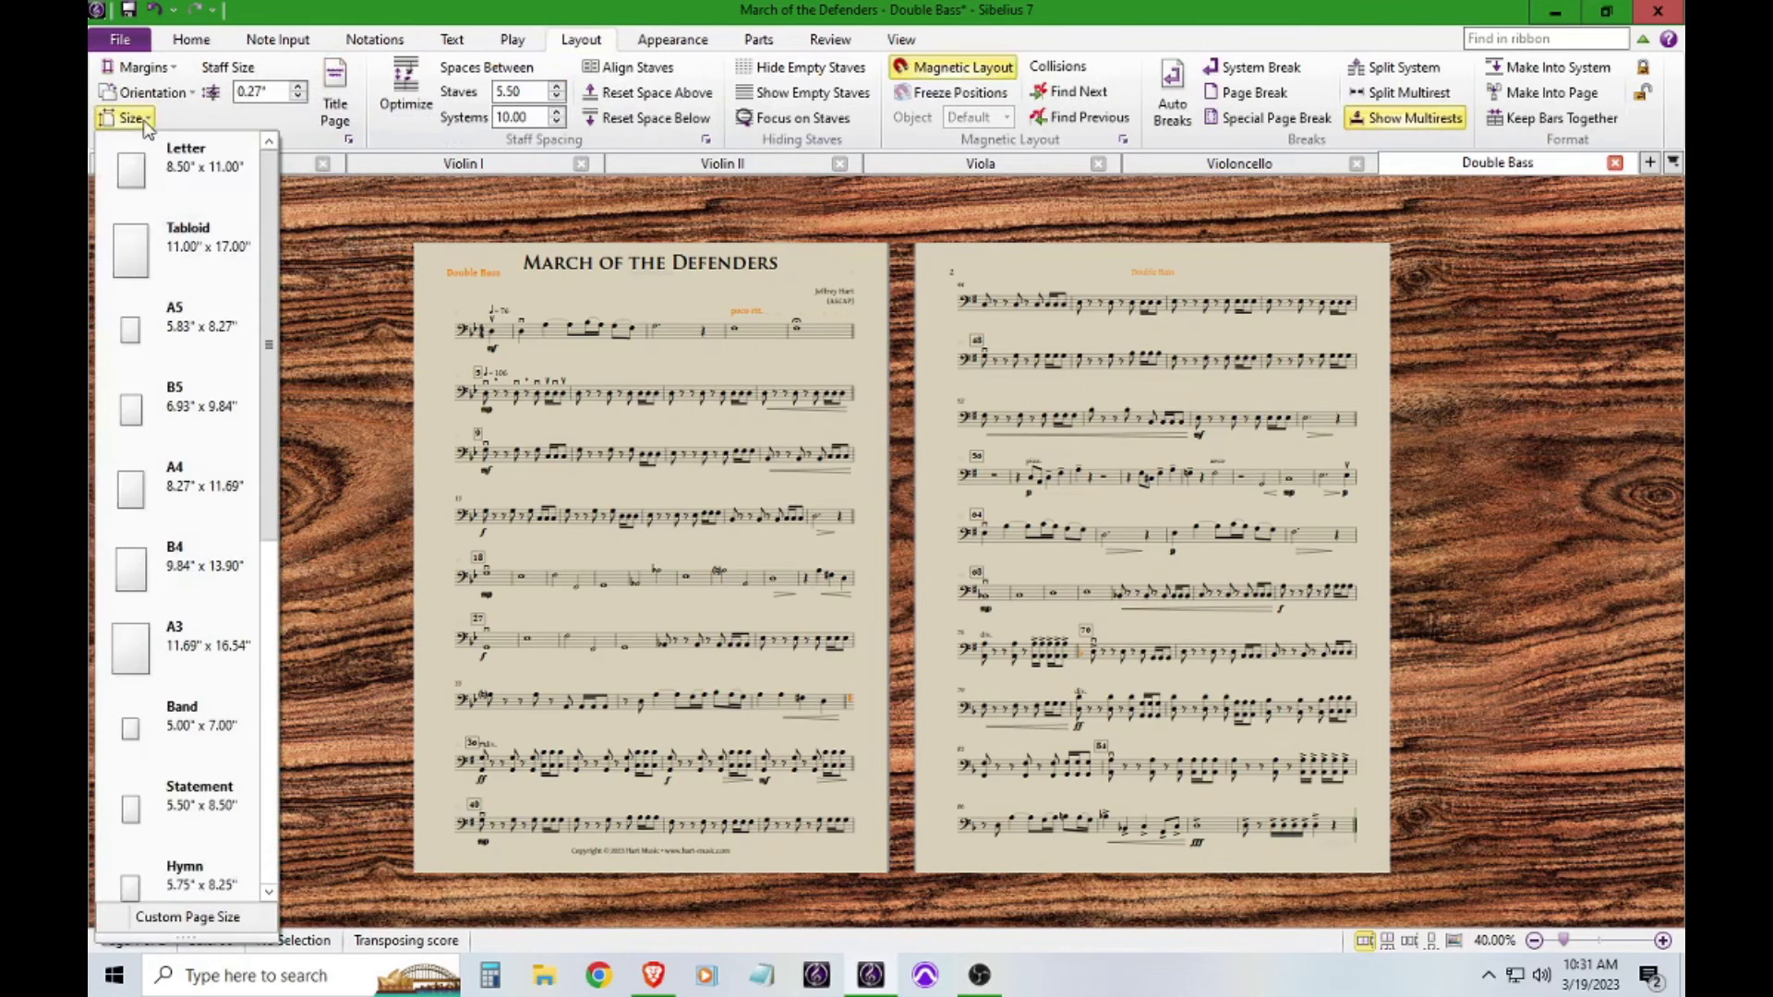
scroll(212, 701, "down", 5)
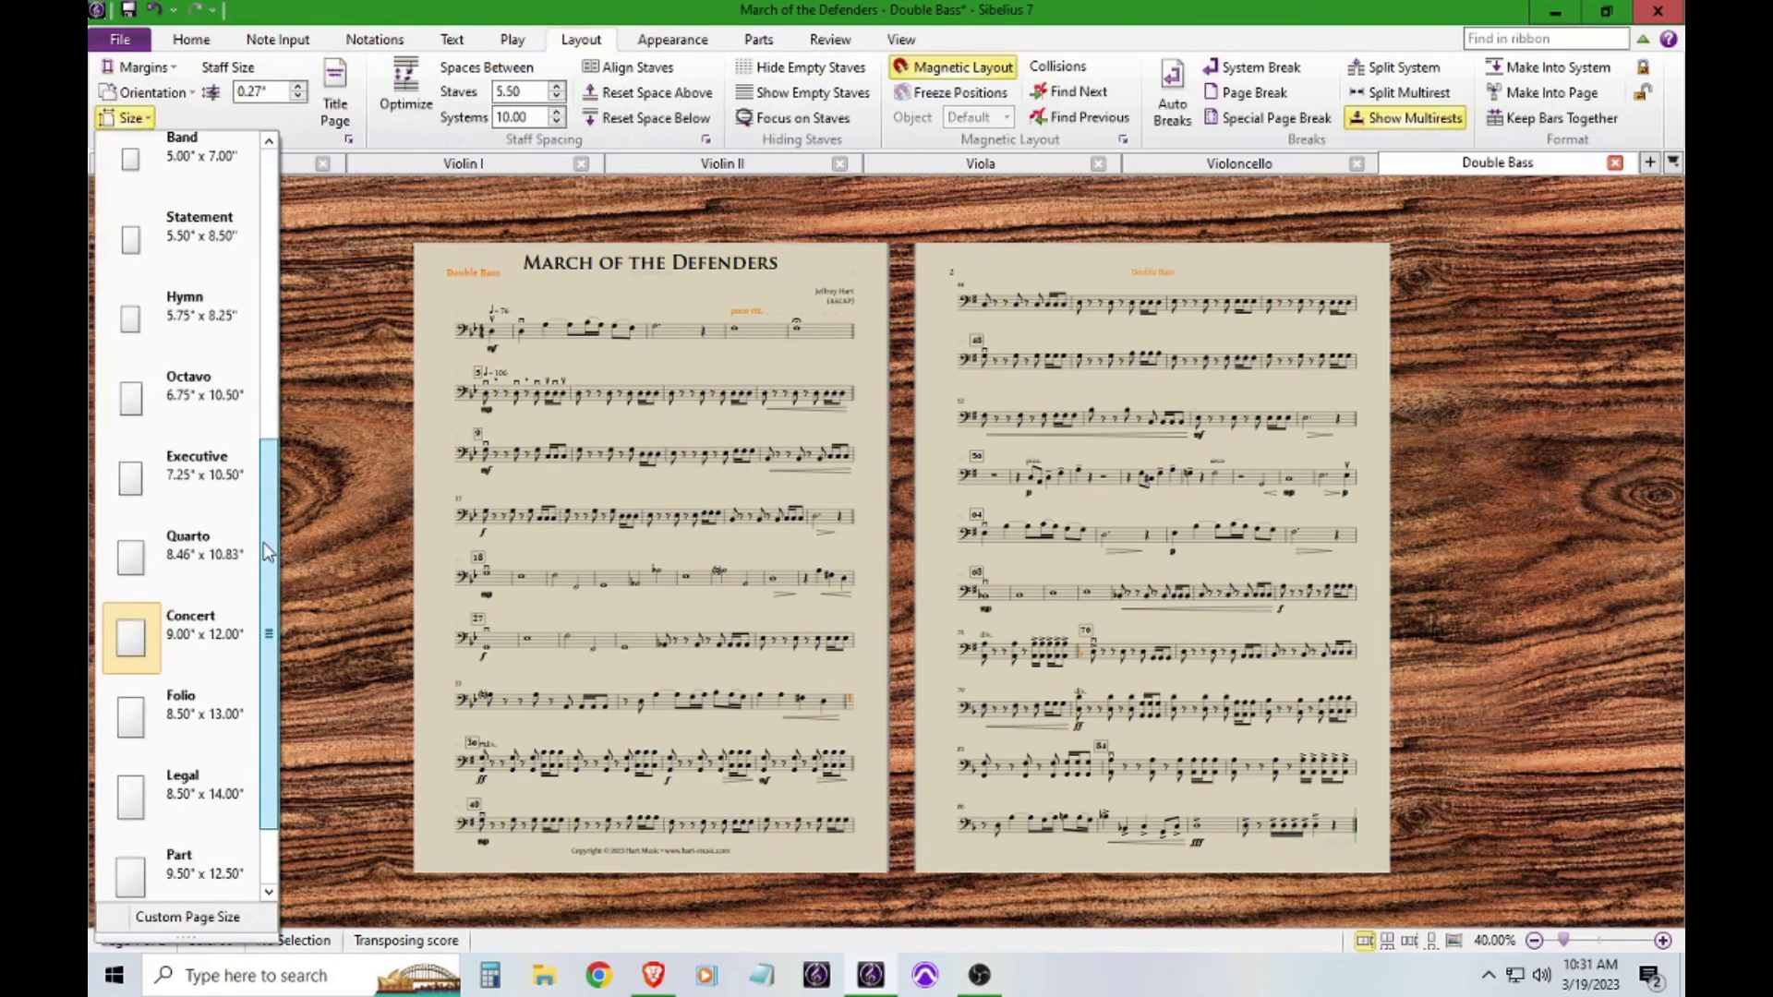
scroll(225, 344, "up", 5)
left_click(130, 115)
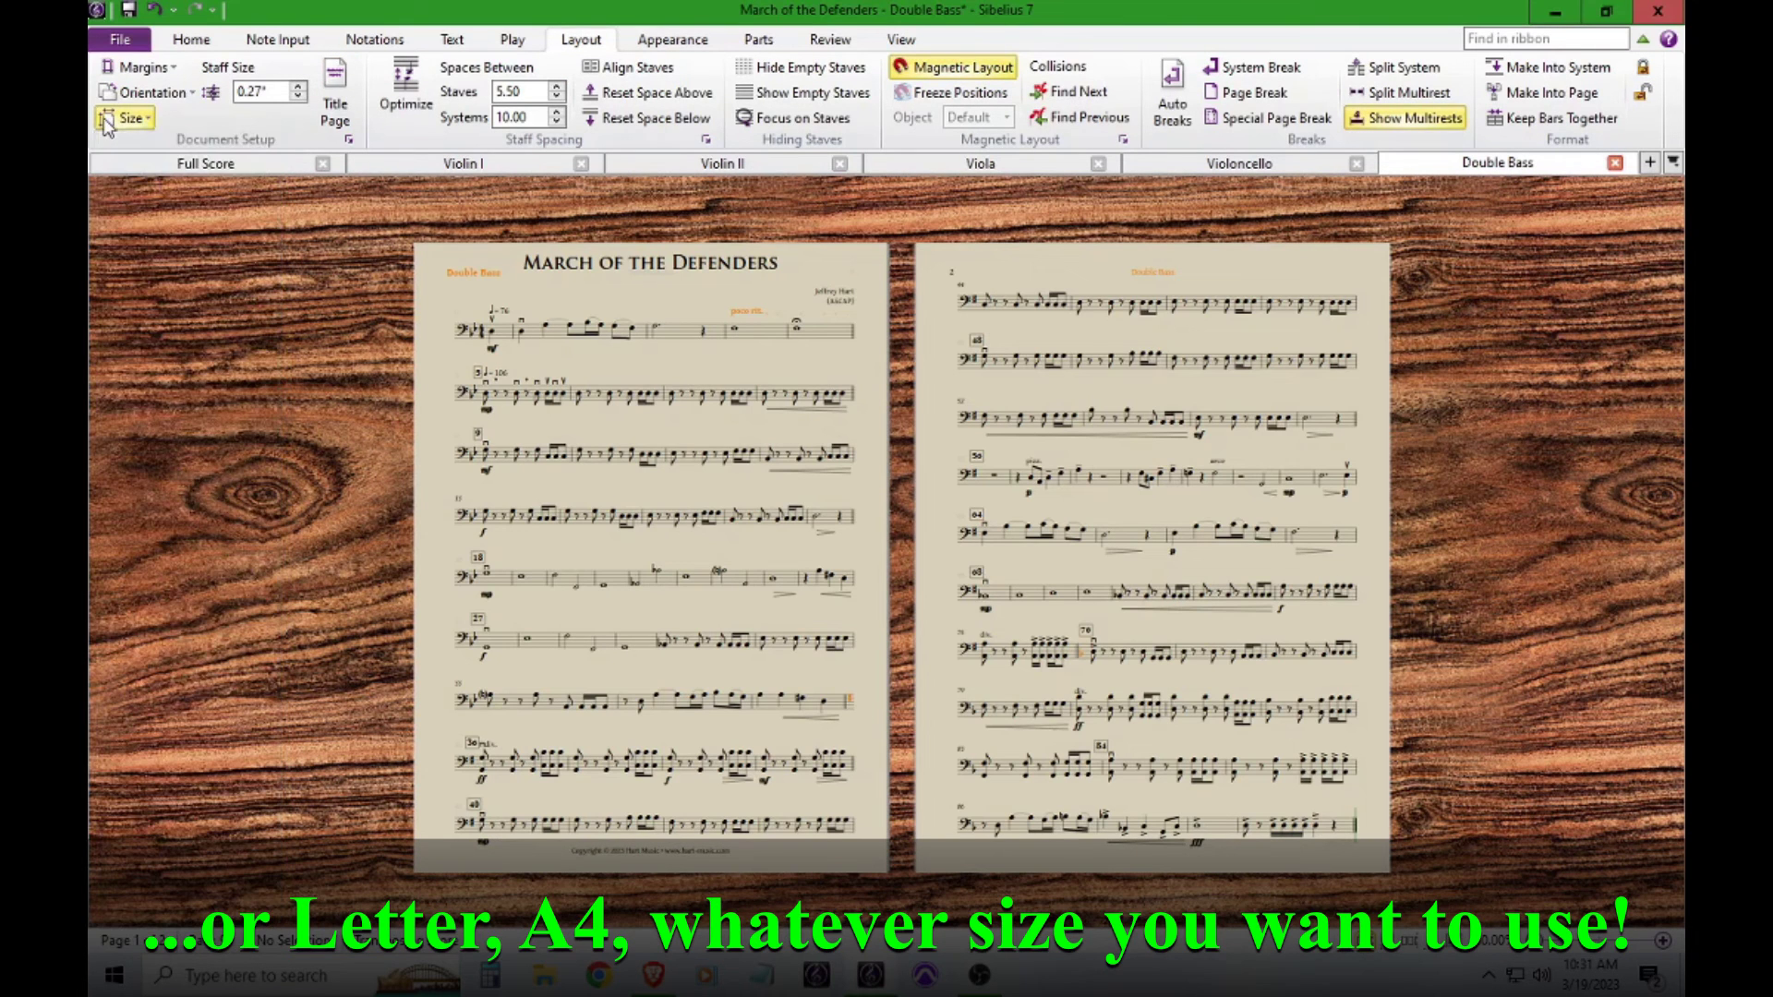
left_click(136, 72)
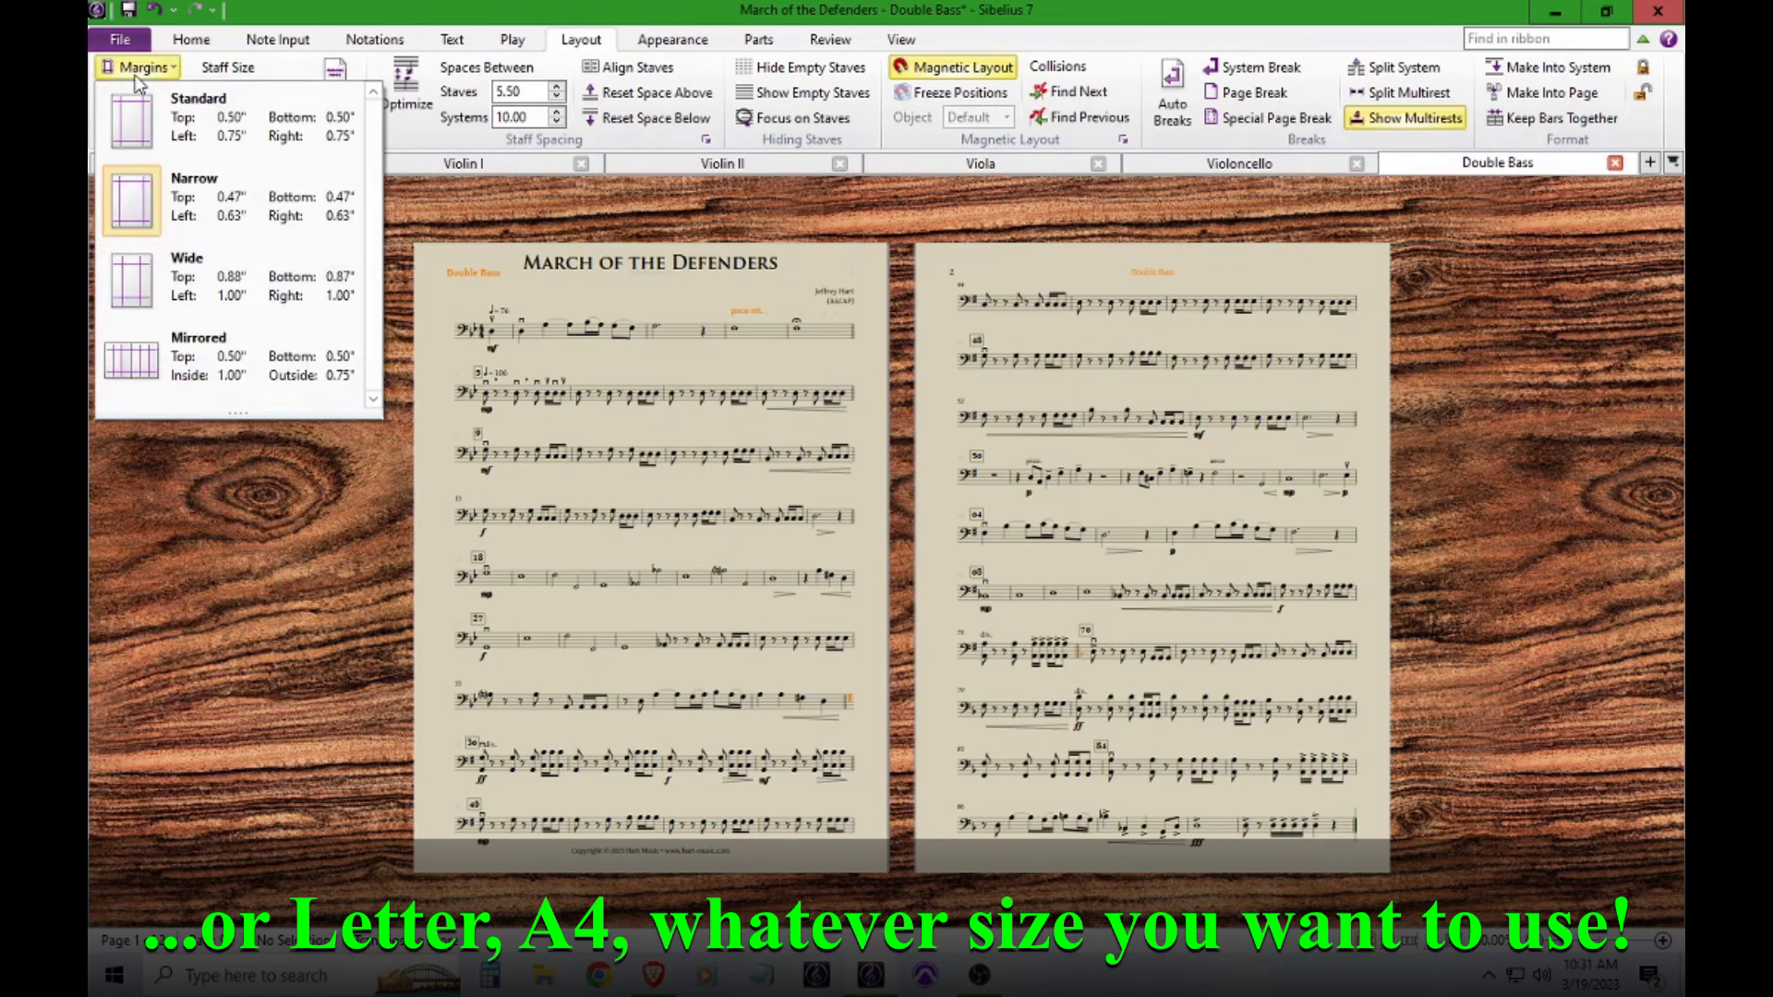
left_click(139, 74)
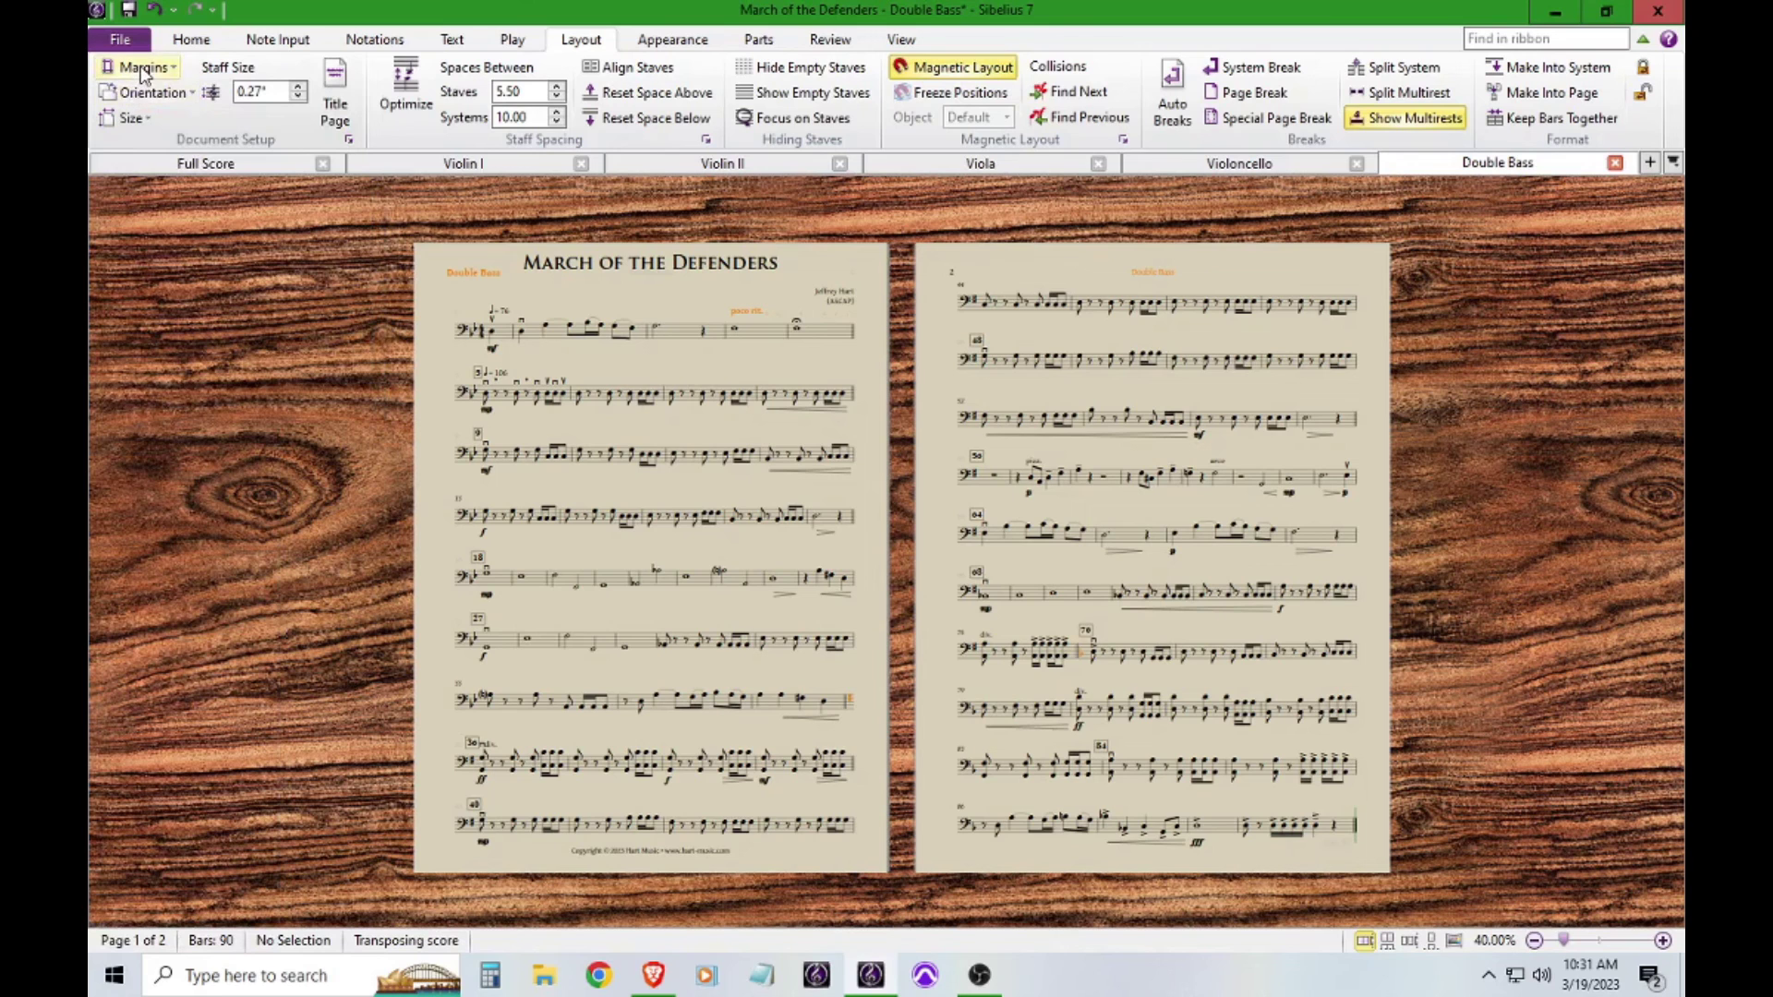